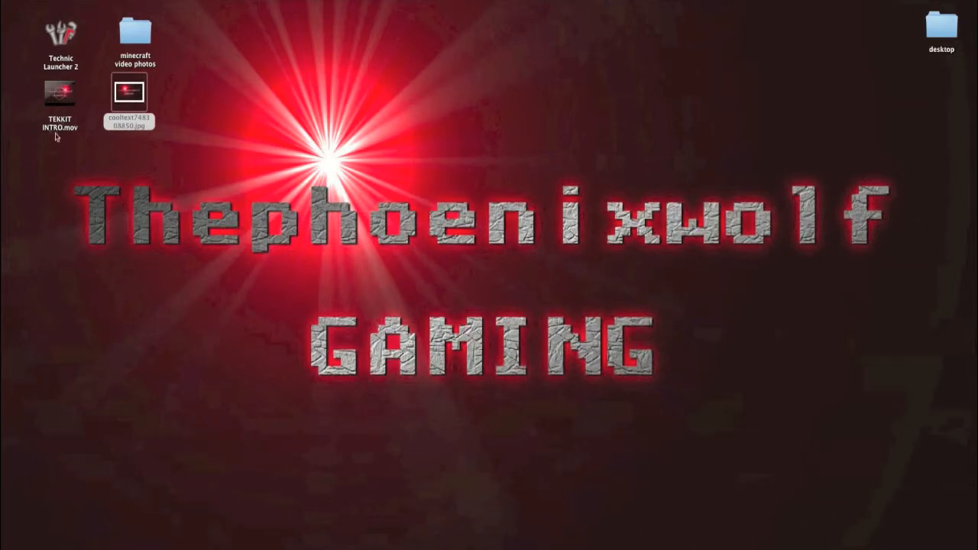
- Bring up the minimised browser window with the Cool Text logo design page
left_click(247, 92)
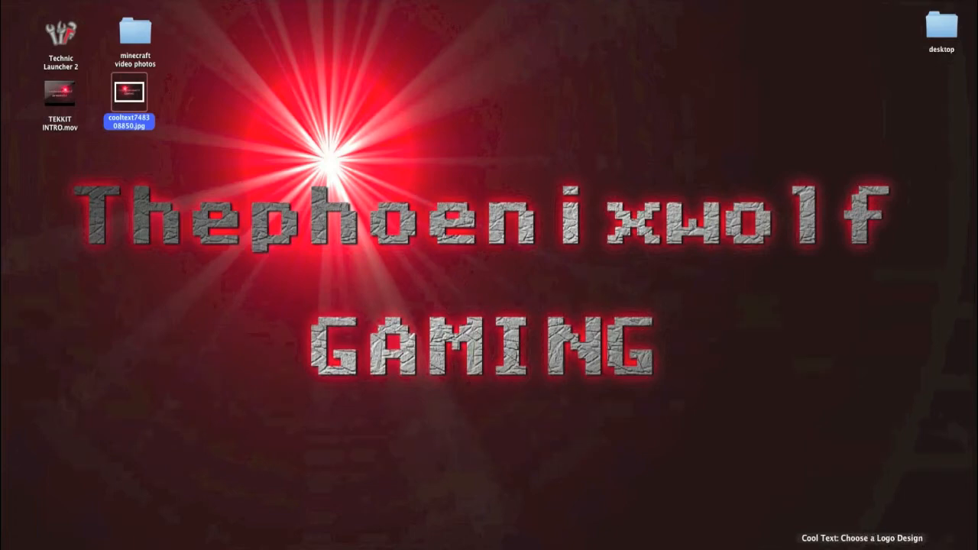
left_click(861, 546)
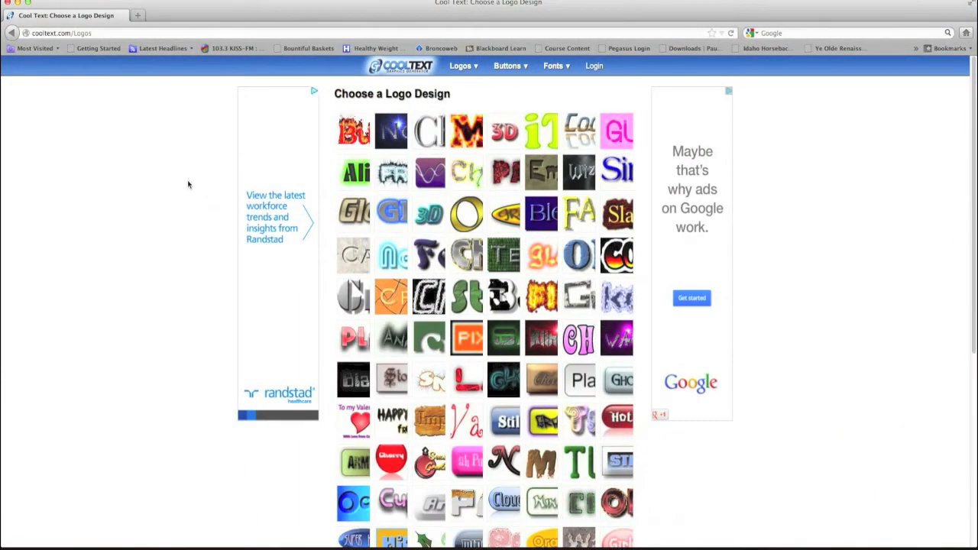
- Look through the gallery of logo designs and preview individual styles such as Nova and Plastic
scroll(182, 184, "down", 2)
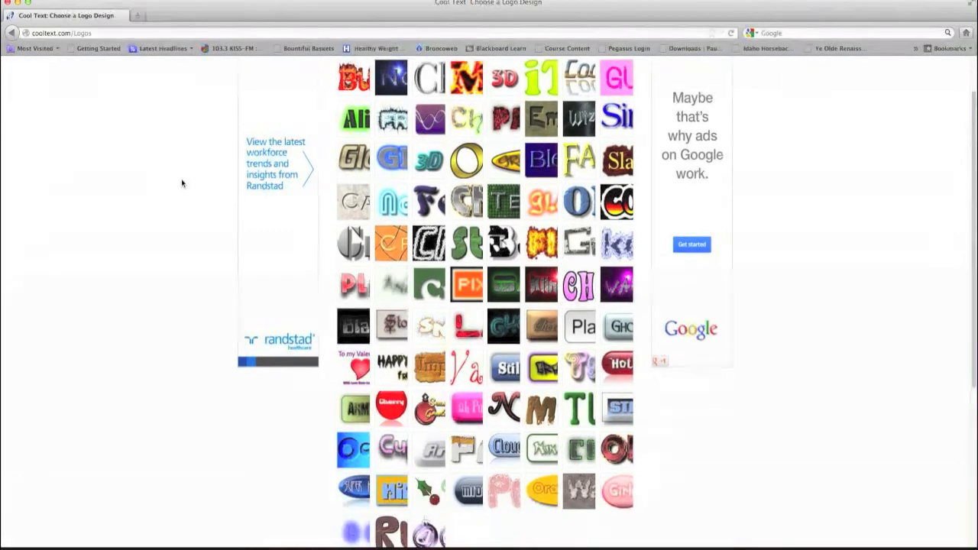
scroll(181, 183, "down", 3)
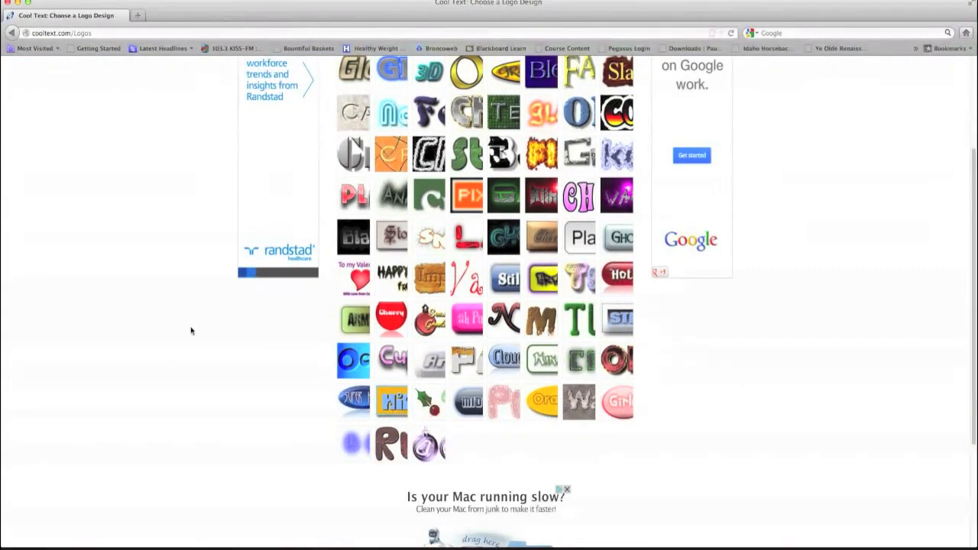
scroll(188, 336, "up", 3)
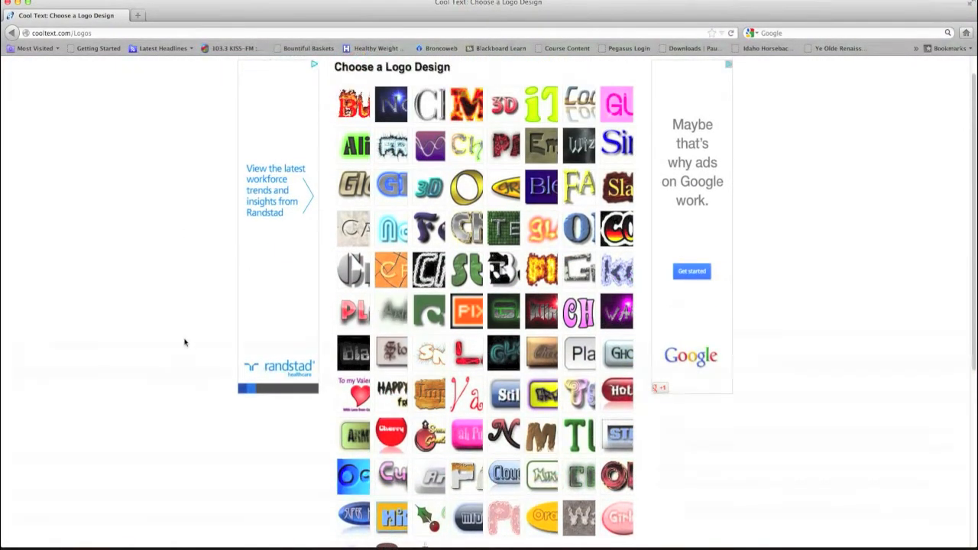
scroll(184, 343, "up", 1)
mouse_move(504, 256)
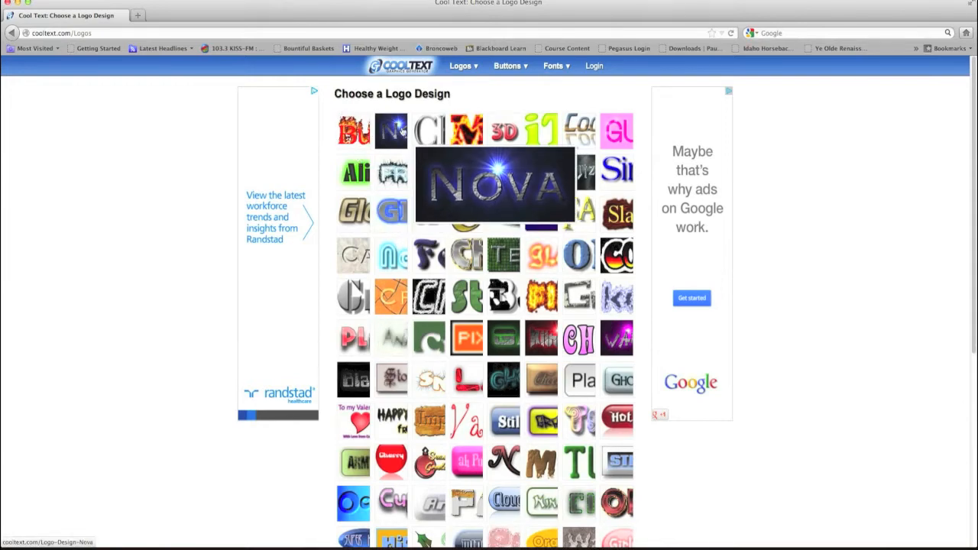
scroll(544, 351, "down", 5)
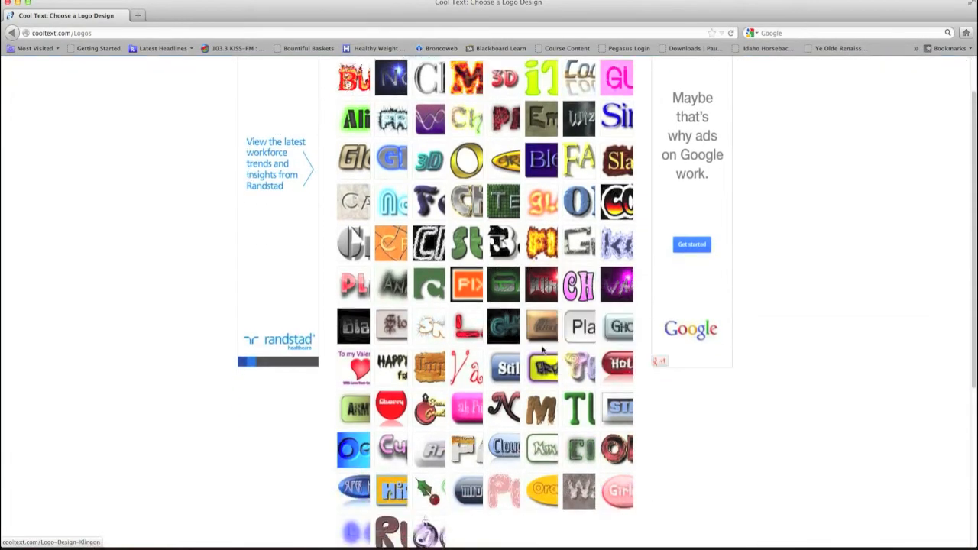
scroll(542, 350, "up", 5)
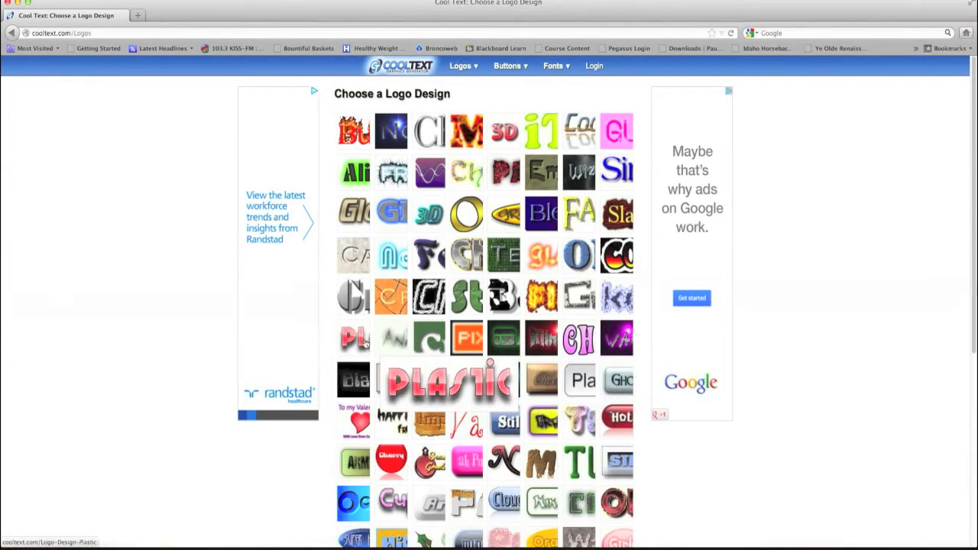
scroll(458, 428, "down", 4)
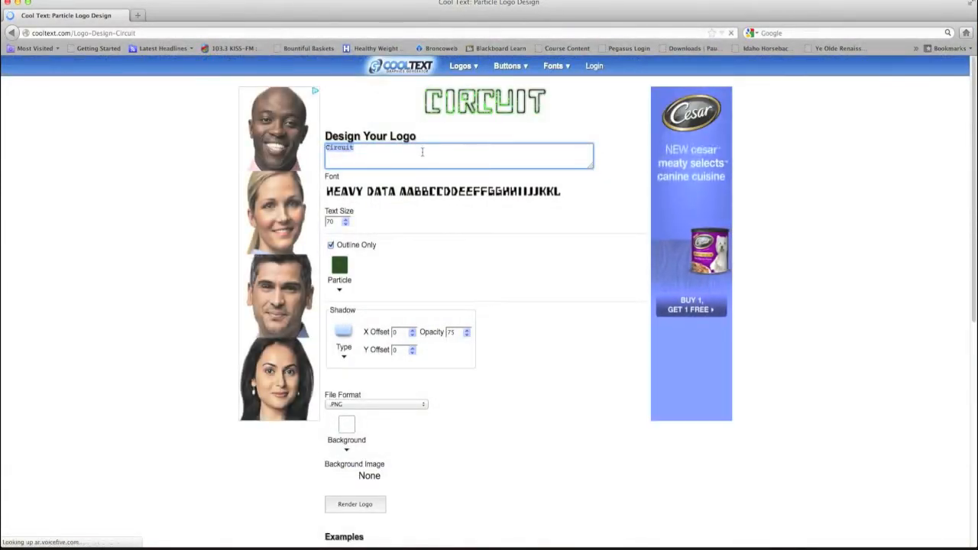
- Enter the Circuit logo's text on three lines: "Thephoenixwolf", an indented "Adventures", and "Tekkit"
scroll(573, 298, "down", 2)
scroll(573, 300, "up", 2)
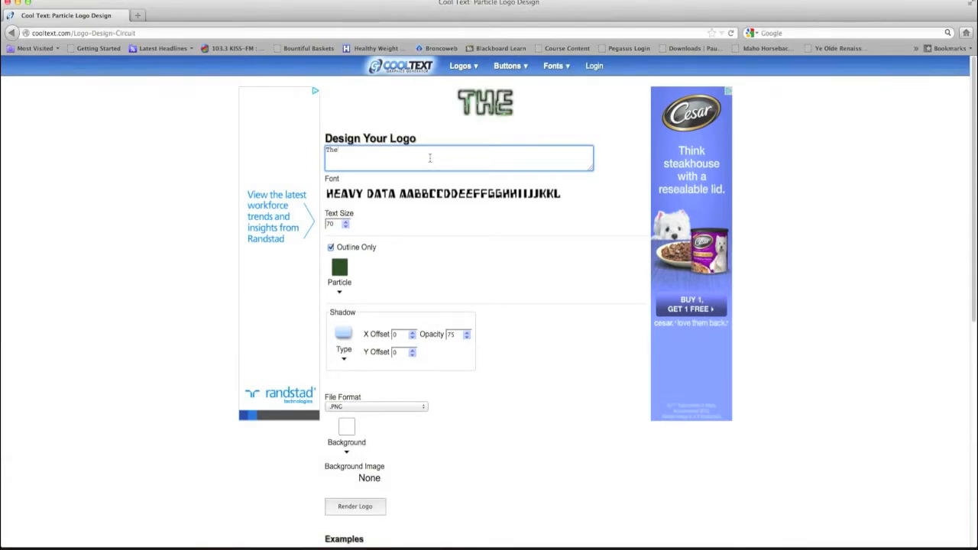
type("p")
type("hoenixwolf N")
type("deventures")
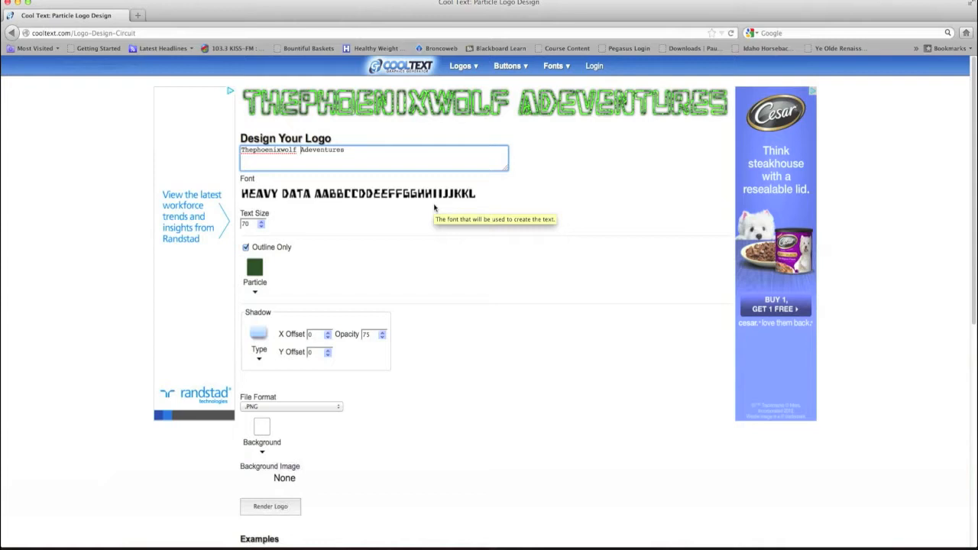
key("Return")
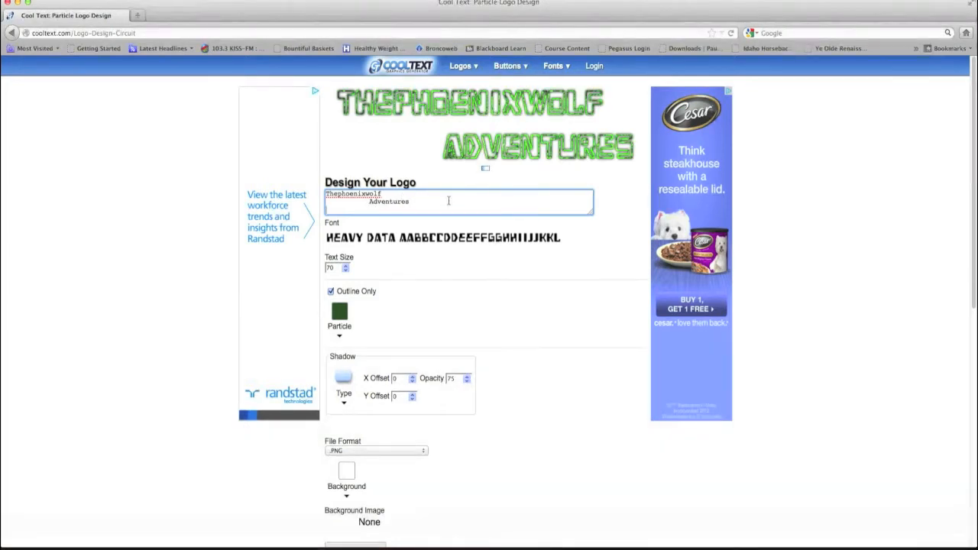
type("ekkit")
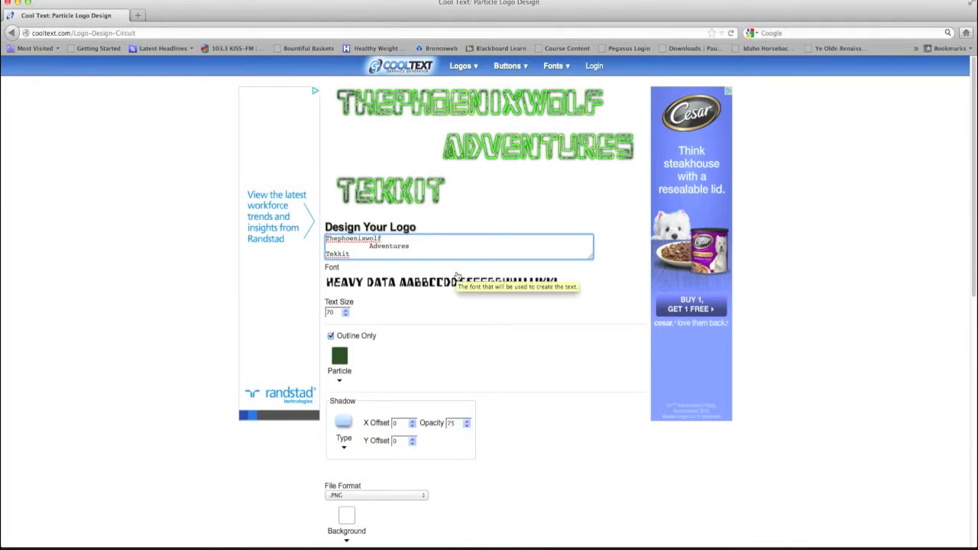
- Insert blank lines above the first line of the logo text
key("Return")
key("Return")
key("Return")
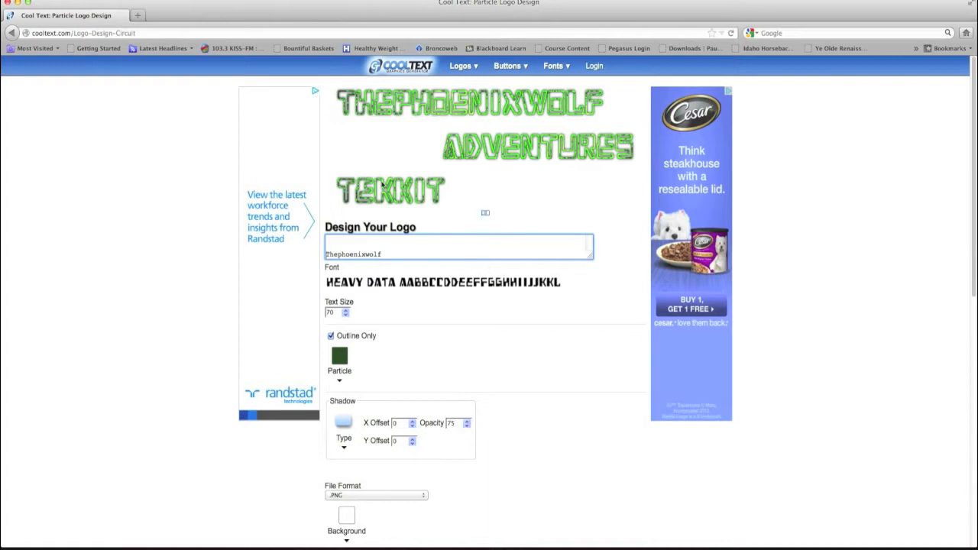
scroll(412, 240, "down", 2)
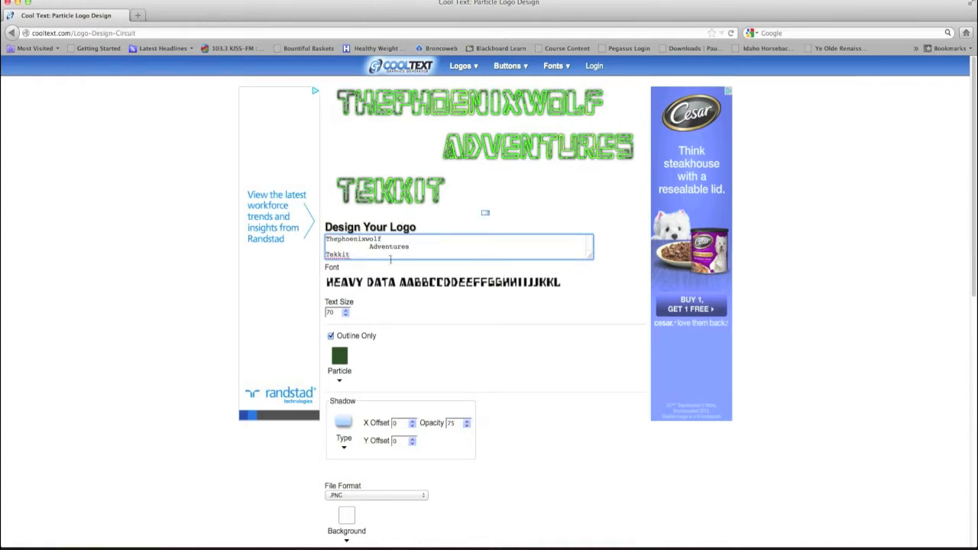
- Clear all of the text from the logo text box
left_click(395, 256)
key("super+a")
key("BackSpace")
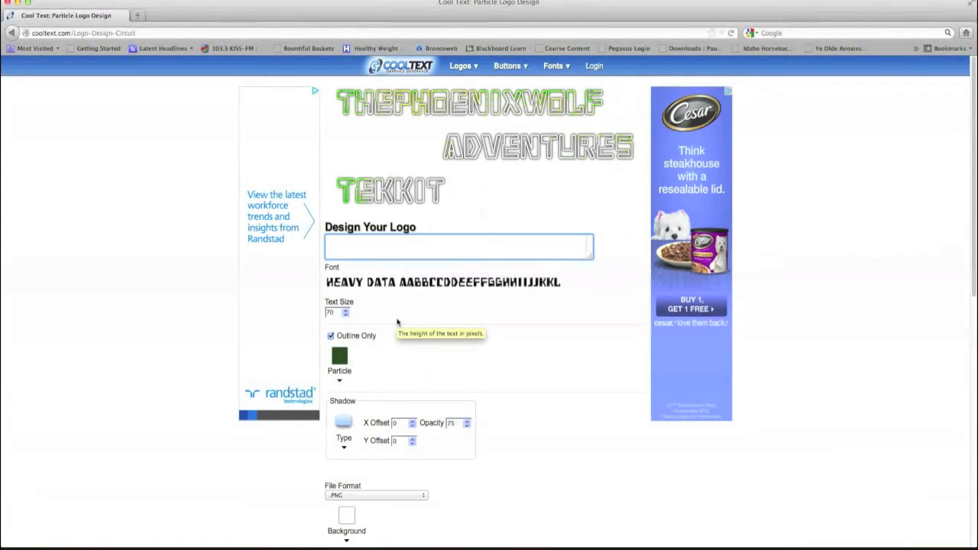
- Set the text size to 75 and the particle colour to bright red, about RGB 245, 5, 5
left_click(345, 310)
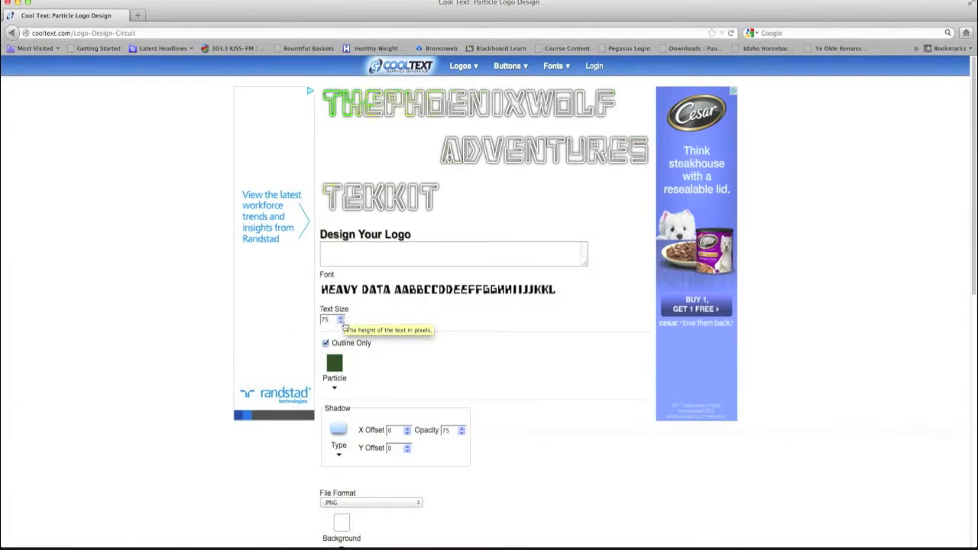
left_click(336, 371)
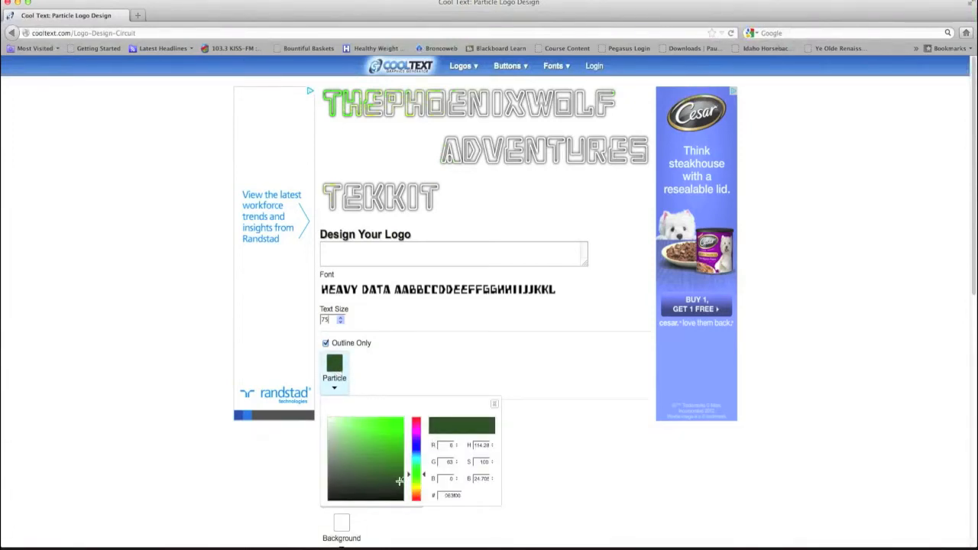
left_click_drag(416, 435, 417, 416)
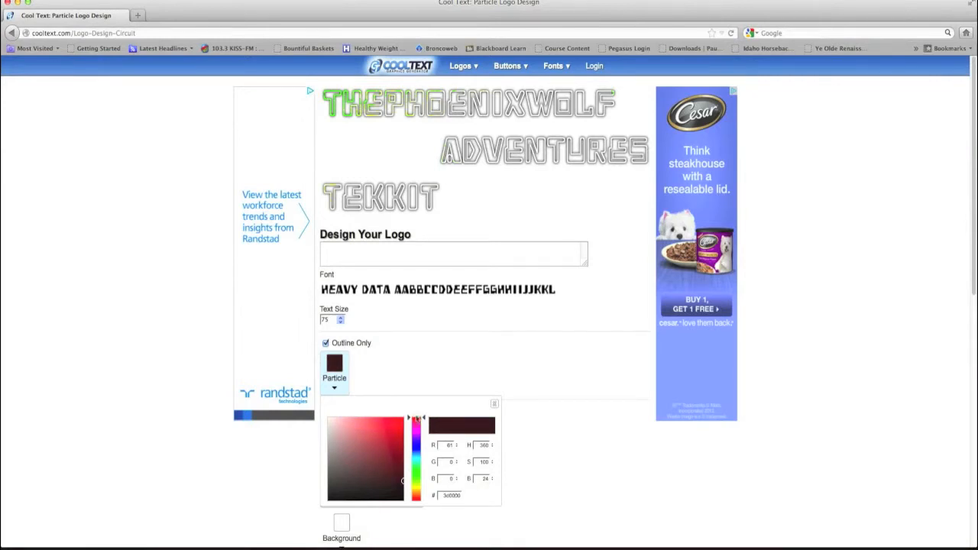
left_click(395, 451)
mouse_move(395, 449)
left_mouse_down()
mouse_move(401, 422)
mouse_move(407, 428)
left_mouse_up()
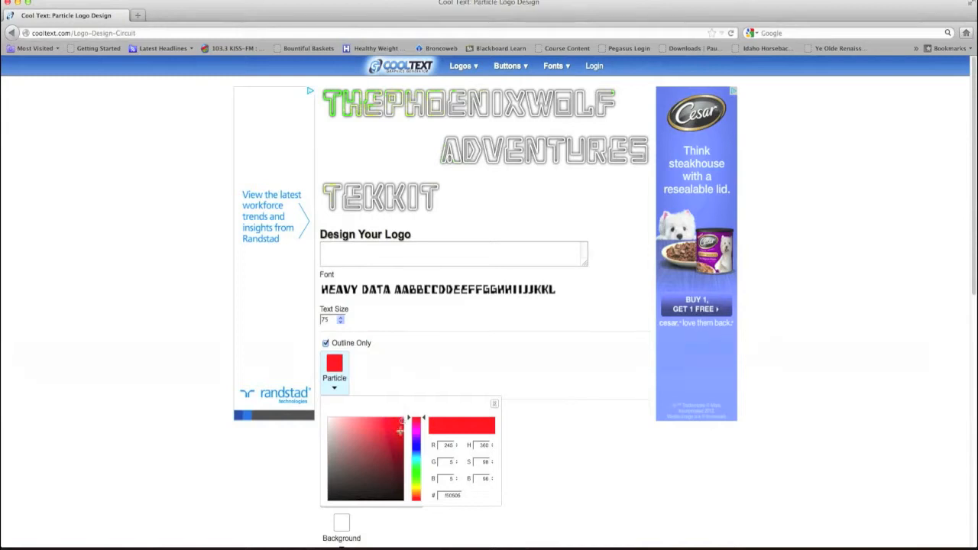
scroll(547, 471, "down", 3)
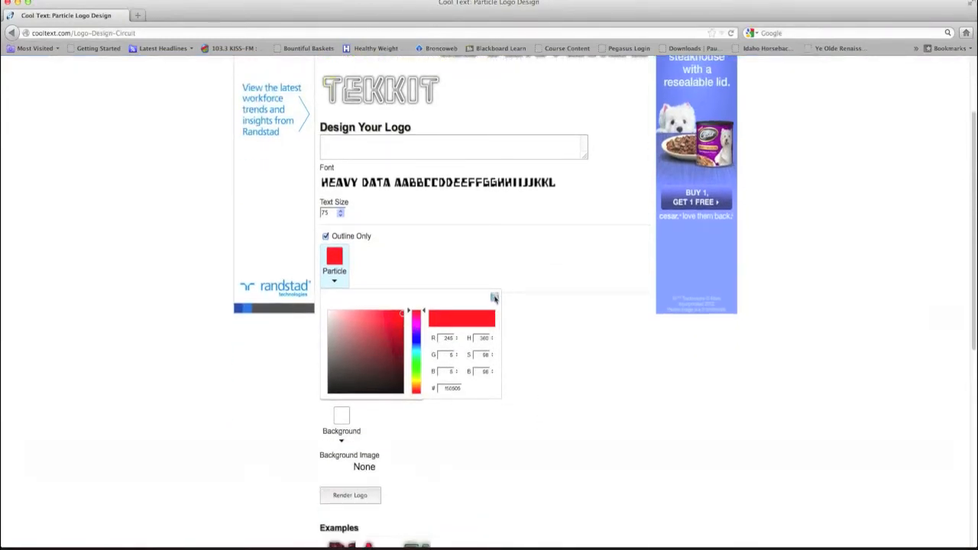
left_click(494, 298)
scroll(495, 298, "up", 3)
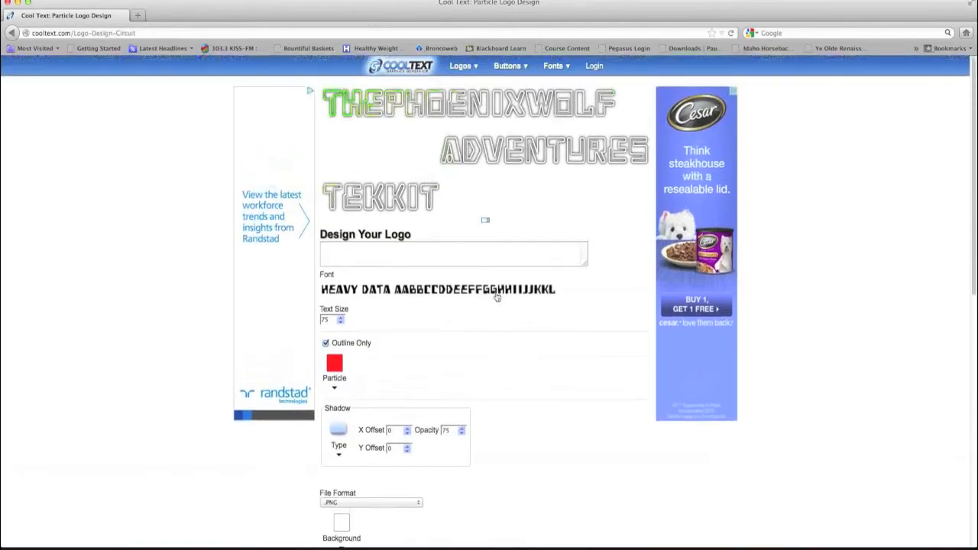
- Set the logo's background colour to dark red, about RGB 133, 0, 0
scroll(497, 298, "down", 1)
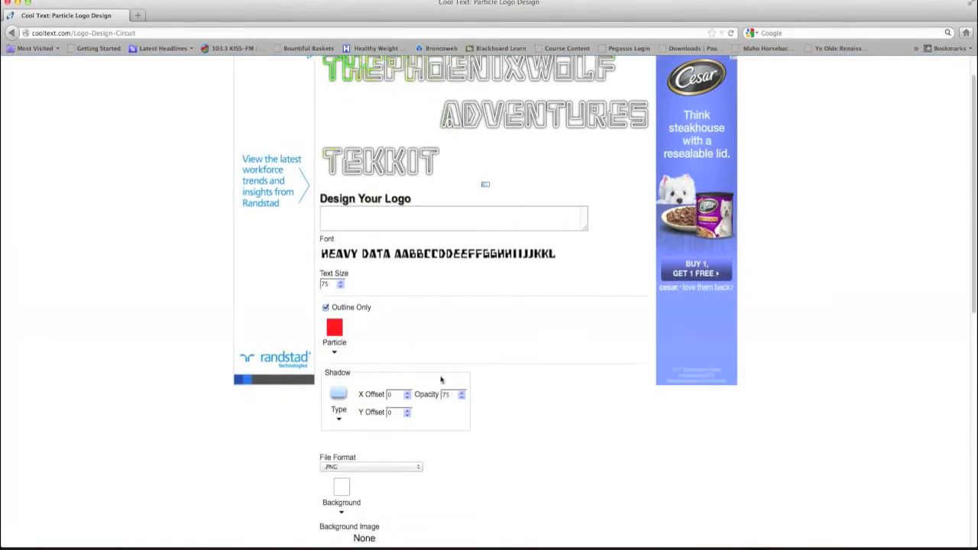
scroll(442, 378, "up", 1)
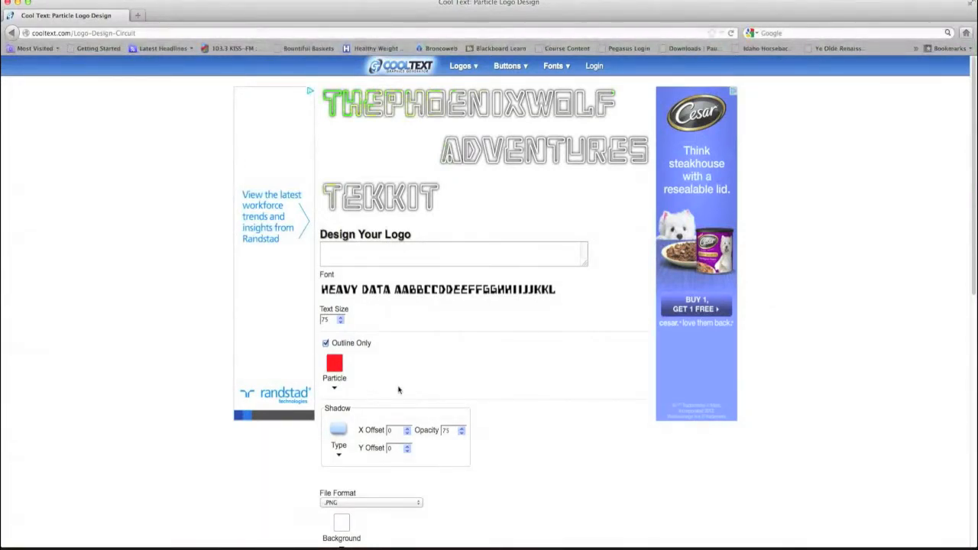
scroll(405, 389, "down", 1)
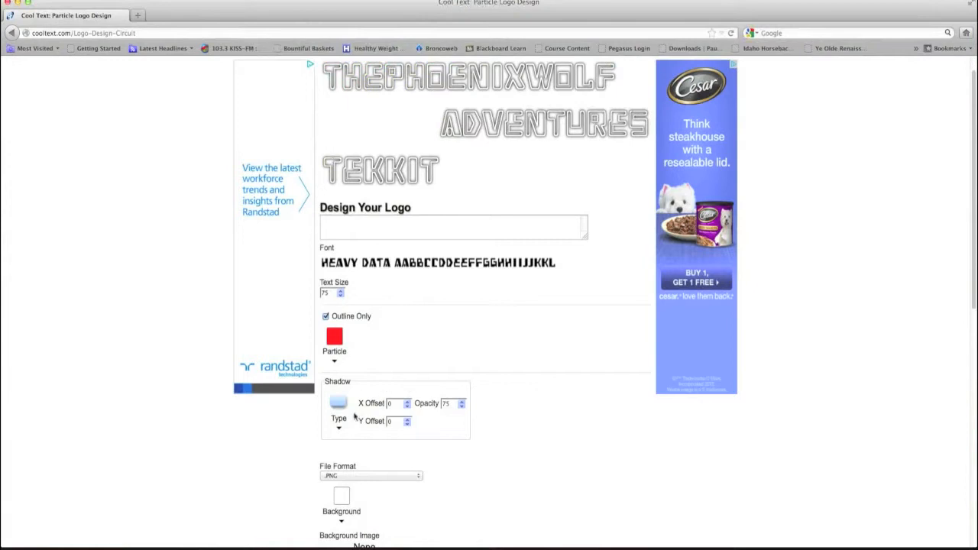
scroll(356, 421, "down", 1)
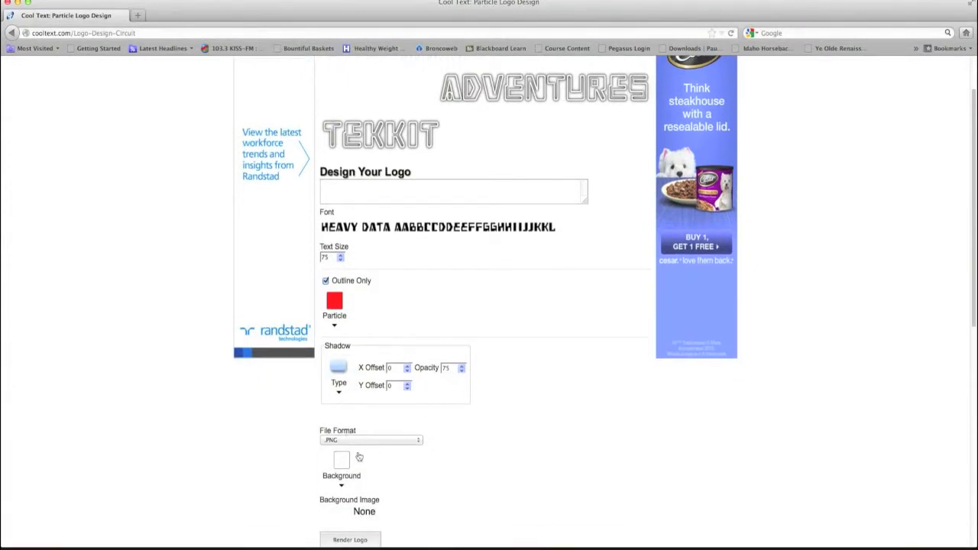
left_click(342, 464)
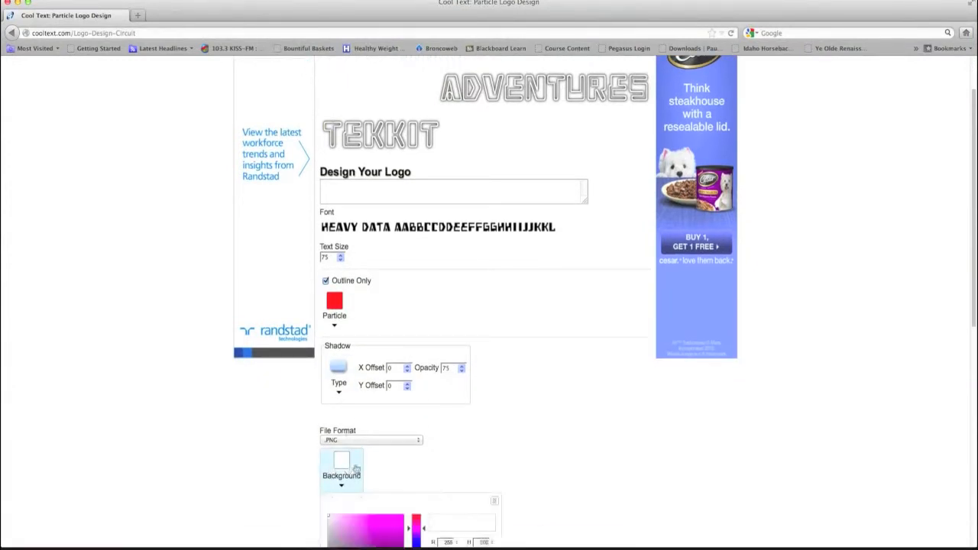
scroll(481, 448, "down", 6)
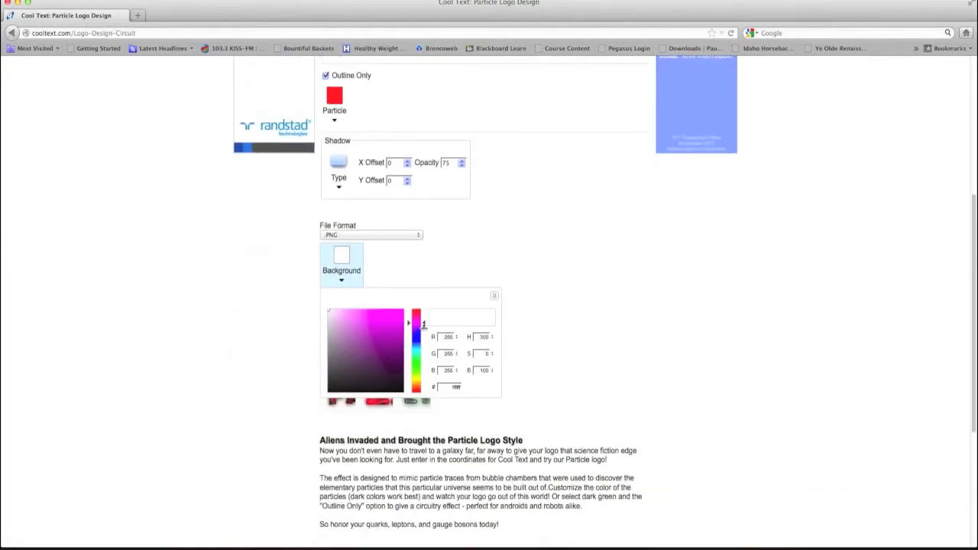
left_click(416, 311)
left_click(374, 327)
left_click_drag(389, 330, 408, 346)
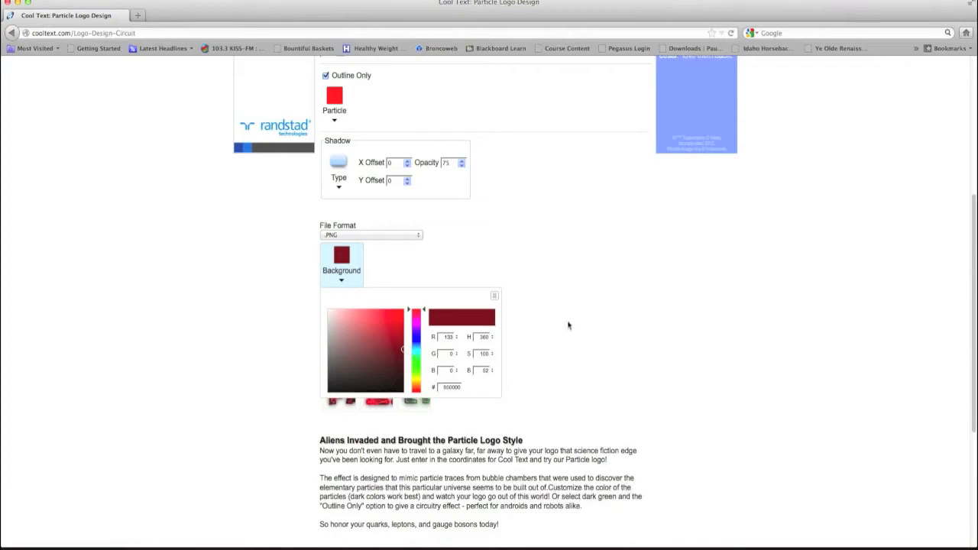
left_click(494, 296)
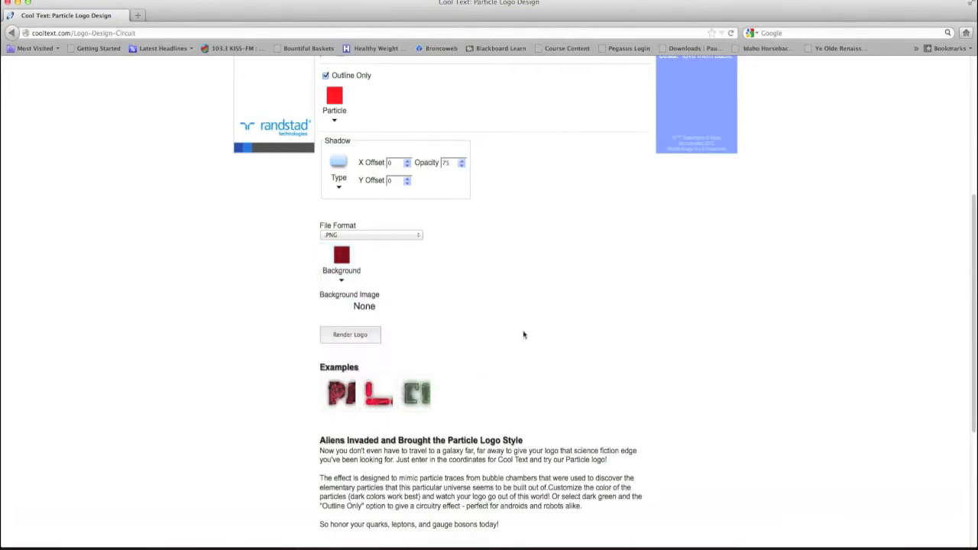
- Set the logo's file format to .JPG and review the logo preview
mouse_move(377, 399)
scroll(451, 323, "up", 3)
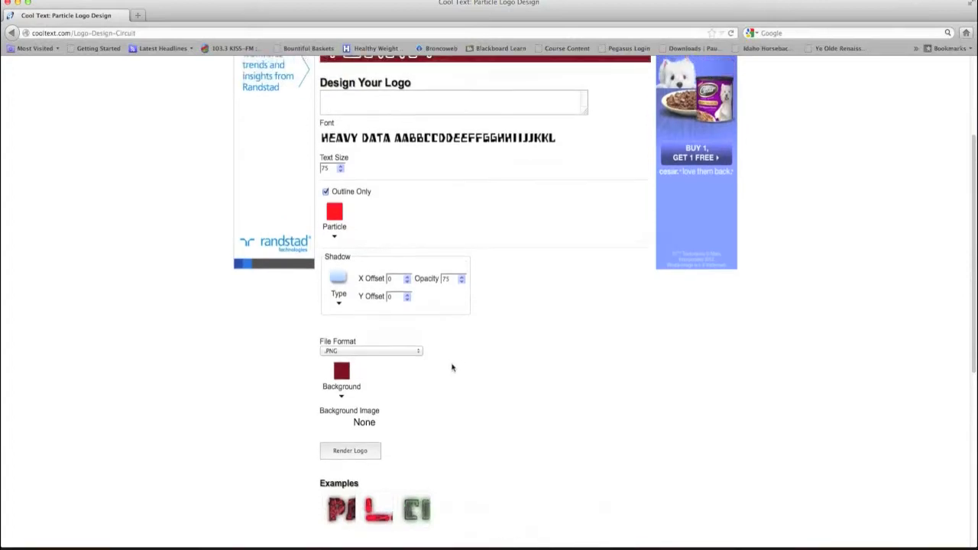
left_click(405, 352)
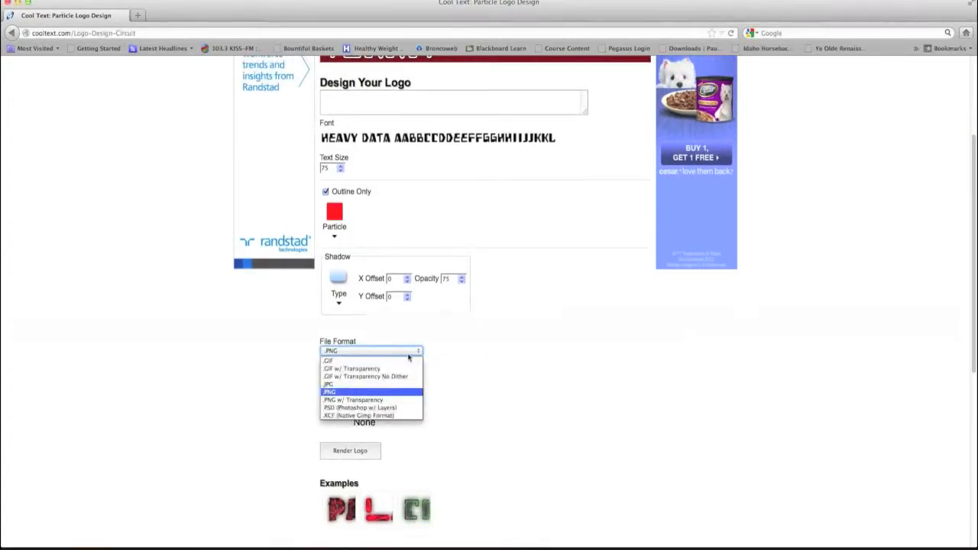
left_click(400, 385)
left_click(463, 384)
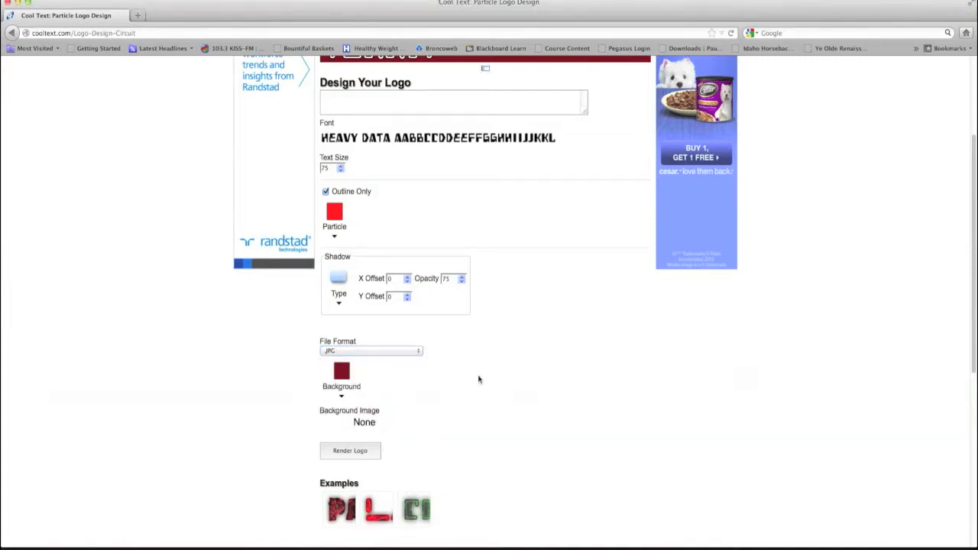
scroll(548, 402, "up", 5)
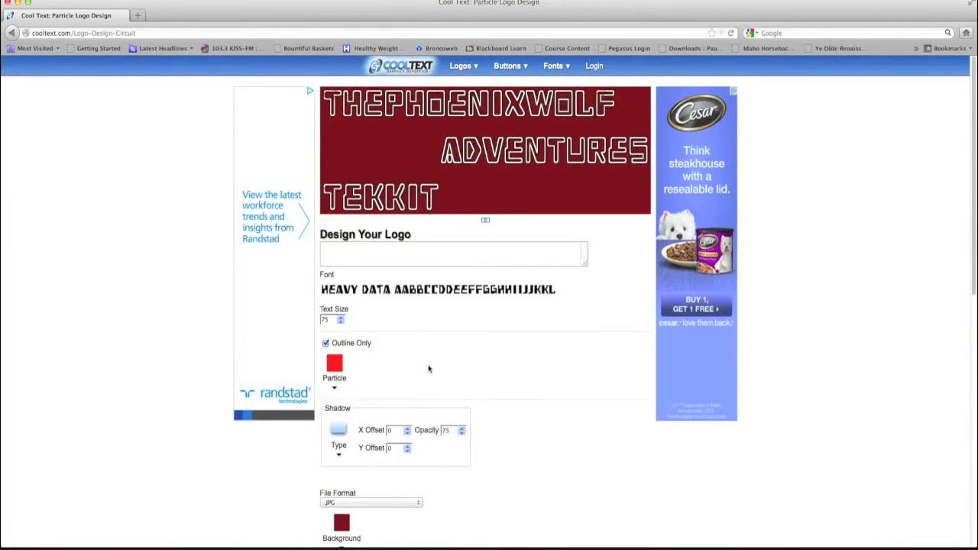
scroll(462, 365, "down", 1)
scroll(461, 364, "down", 3)
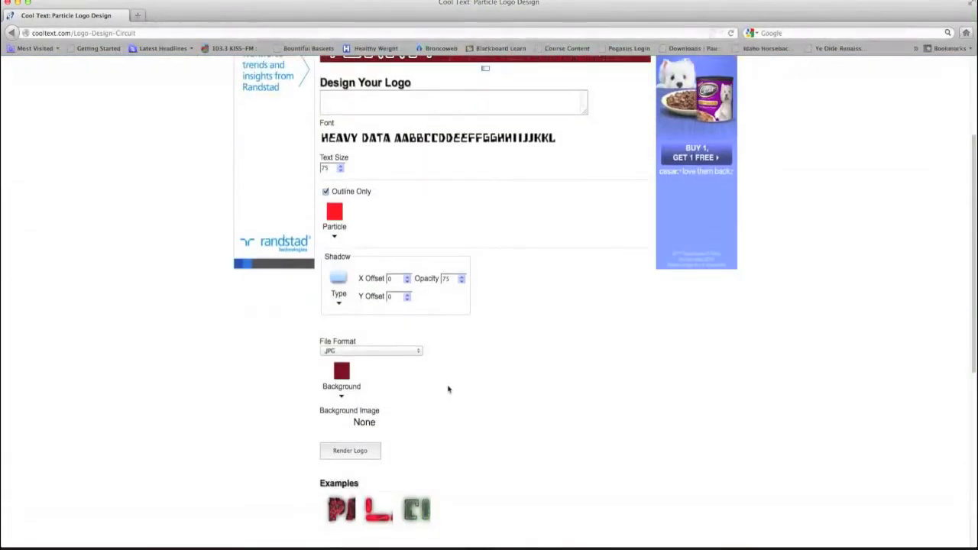
- Render the logo to view the generated image, and return to its design form
left_click(366, 453)
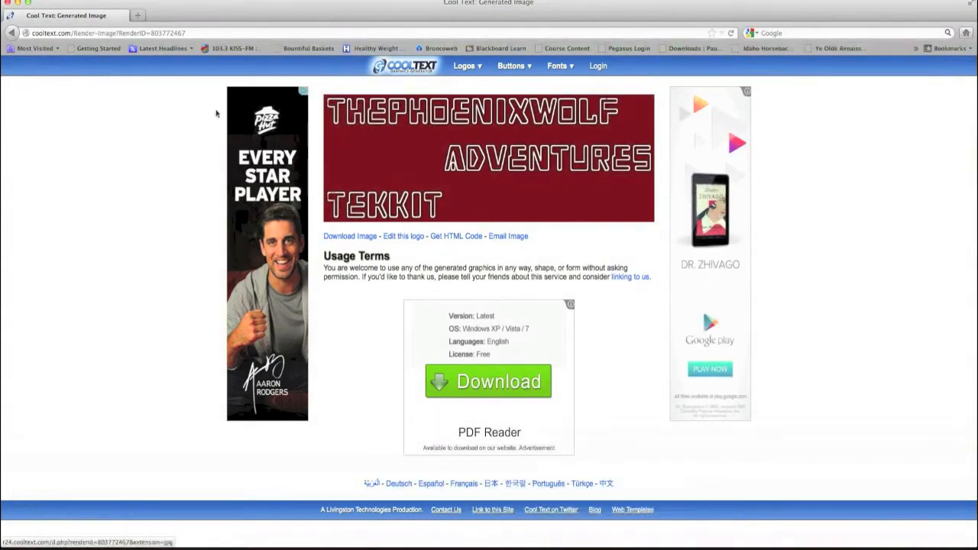
left_click(12, 34)
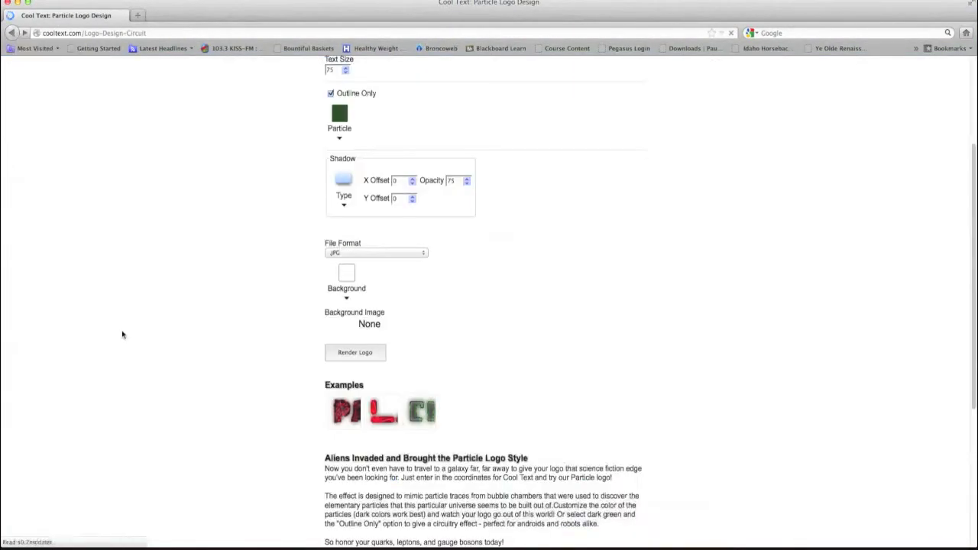
- Enter the logo text "Thephoenixwolf", an indented "Adventures" and "Tekkit" on three separate lines
scroll(513, 391, "up", 5)
left_click(382, 155)
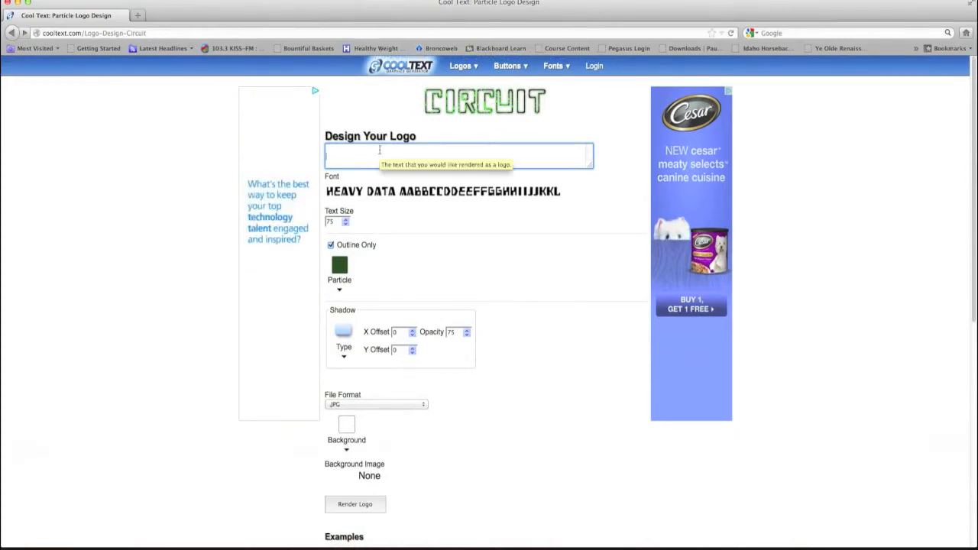
type("Adventures Tekkit")
scroll(380, 151, "up", 3)
scroll(380, 149, "down", 2)
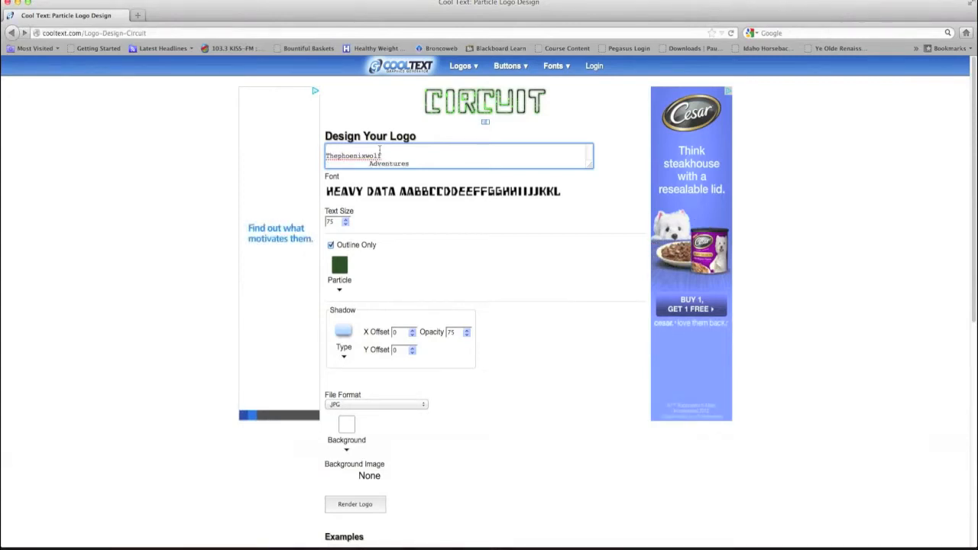
scroll(380, 150, "down", 1)
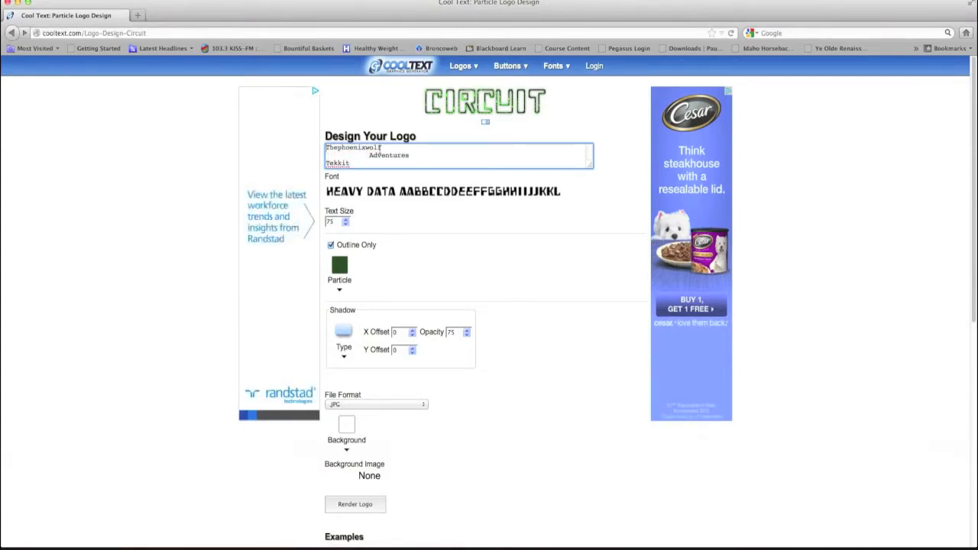
left_click(473, 285)
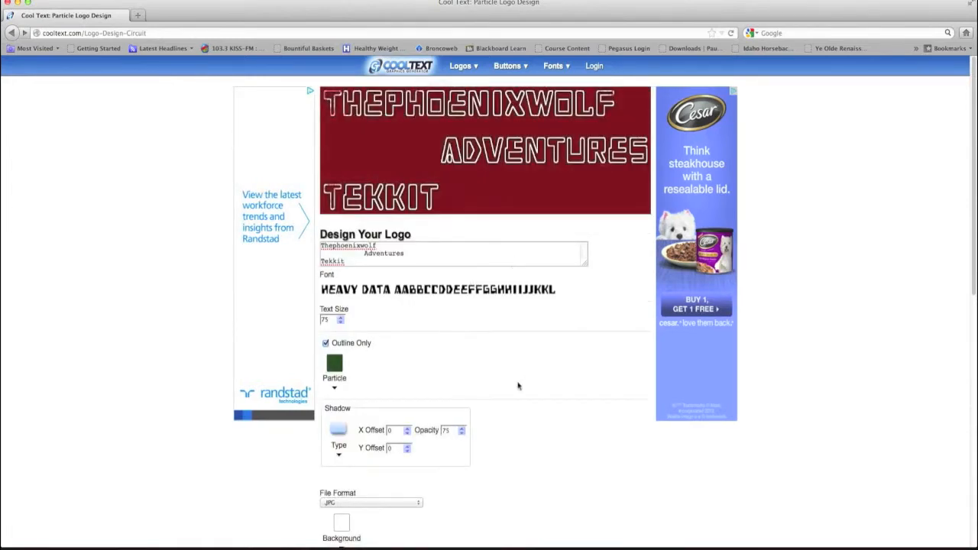
- Set the logo's particle colour to bright red, about RGB 250, 3, 3
scroll(474, 334, "down", 1)
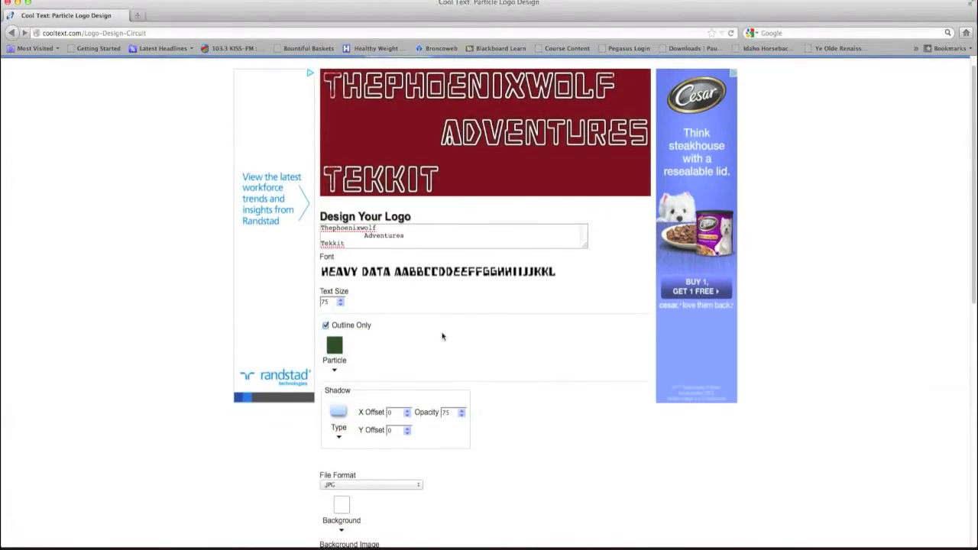
left_click(334, 372)
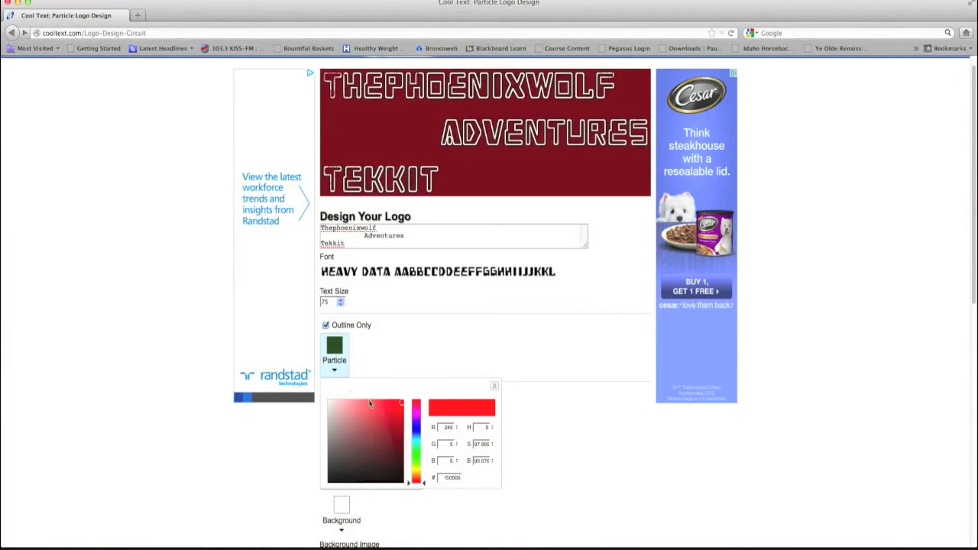
left_click(400, 403)
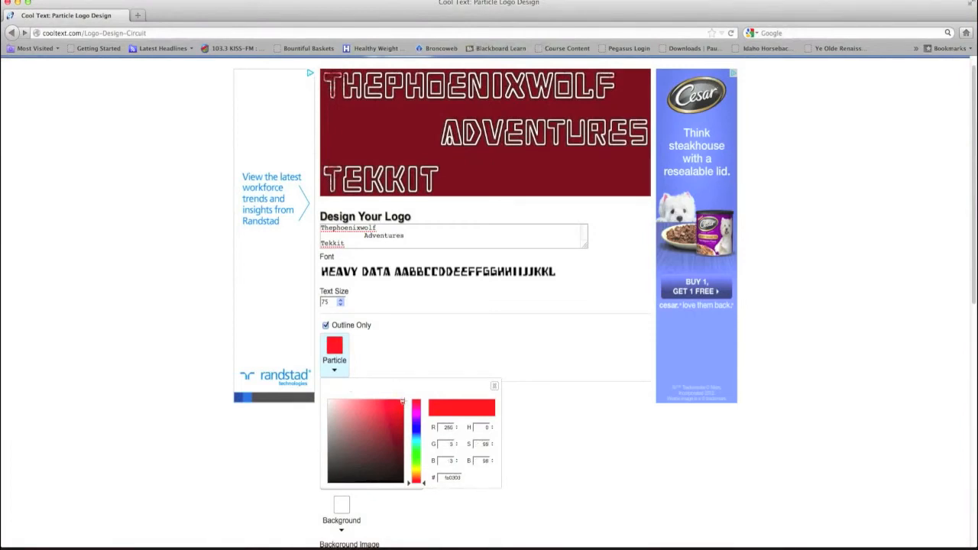
left_click(437, 351)
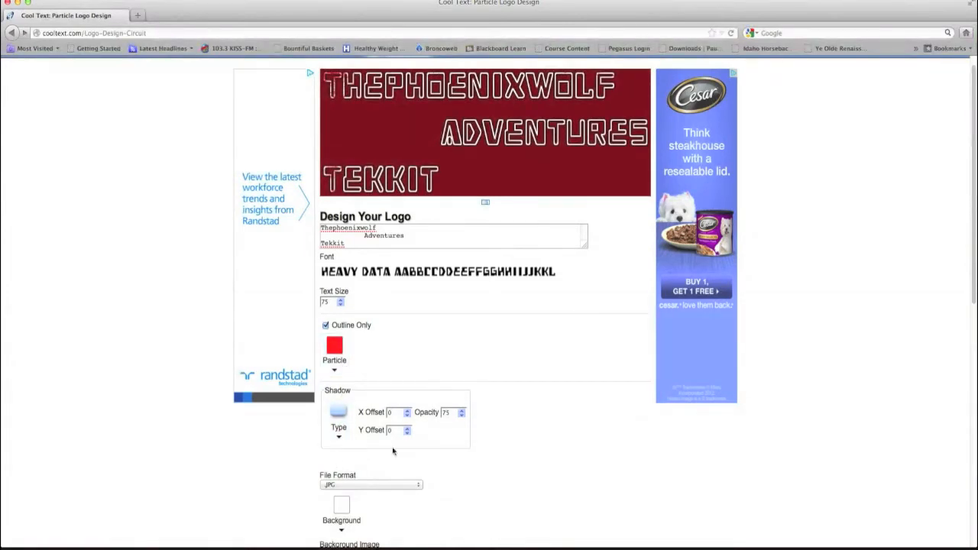
- Set the logo's background colour to dark red, RGB 133, 0, 0, and close the colour picker
scroll(395, 451, "down", 3)
left_click(343, 437)
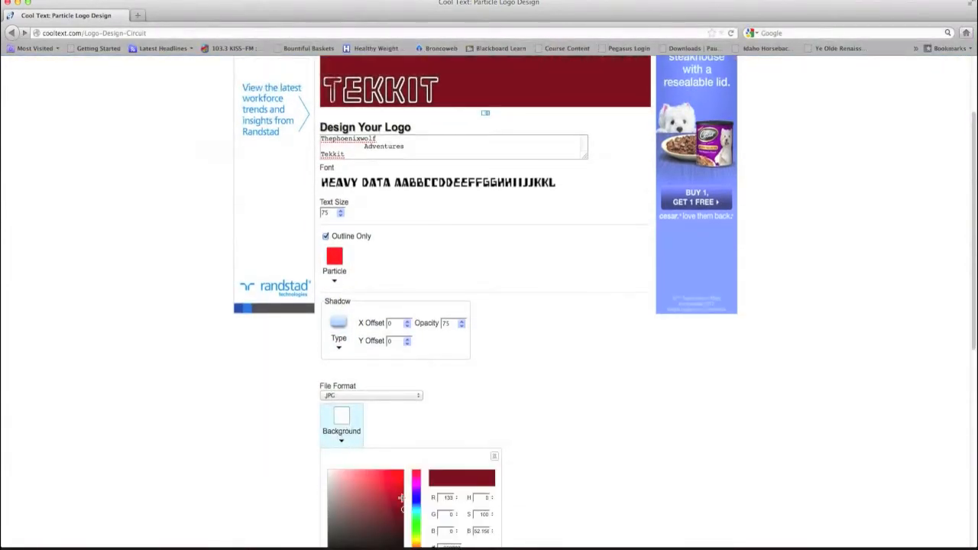
left_click(401, 511)
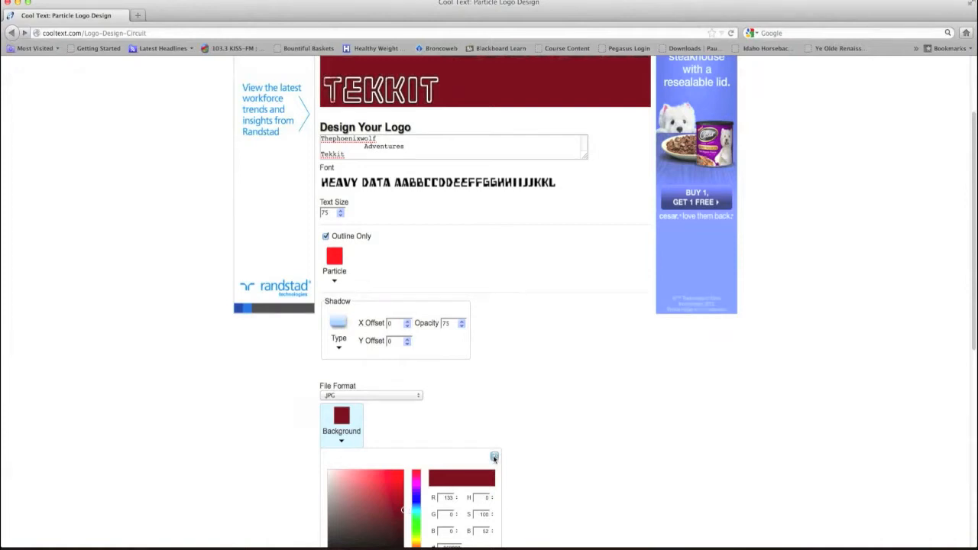
left_click(494, 457)
- Review the logo preview and its design settings, and render the logo
scroll(528, 395, "down", 3)
scroll(502, 419, "up", 6)
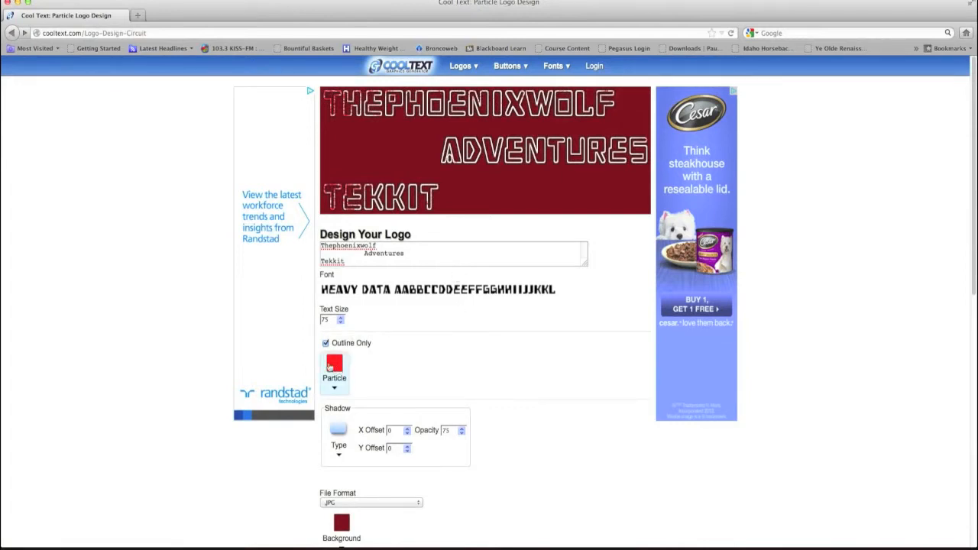
scroll(530, 351, "down", 5)
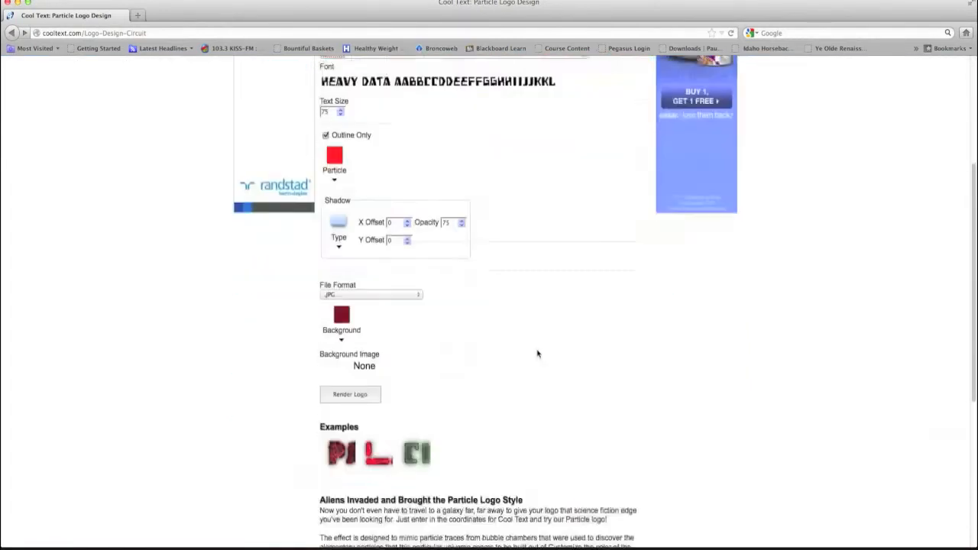
left_click(362, 369)
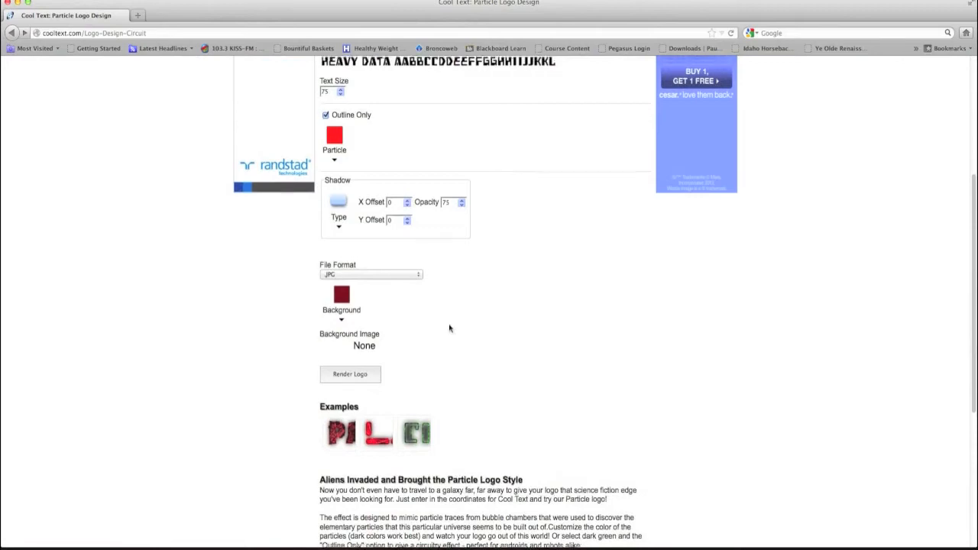
scroll(365, 512, "down", 3)
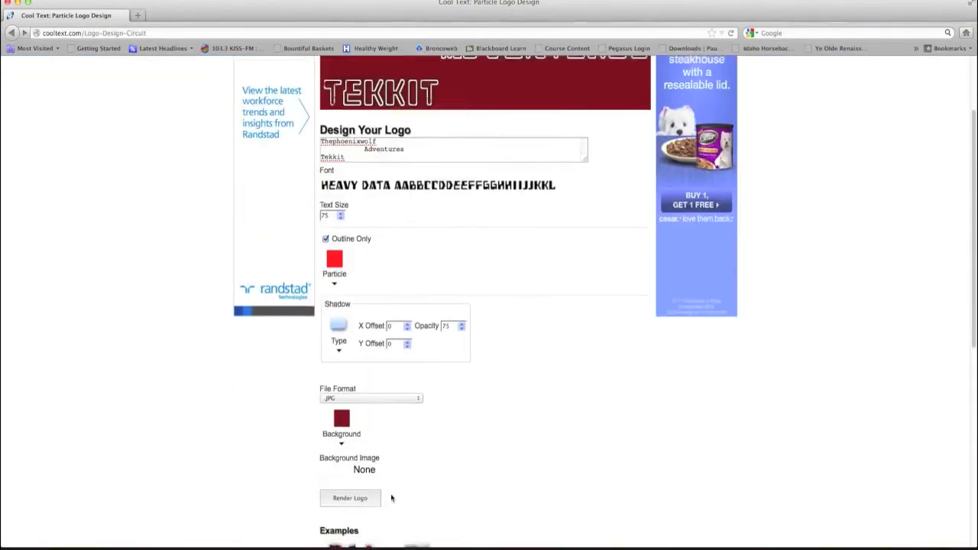
left_click(370, 502)
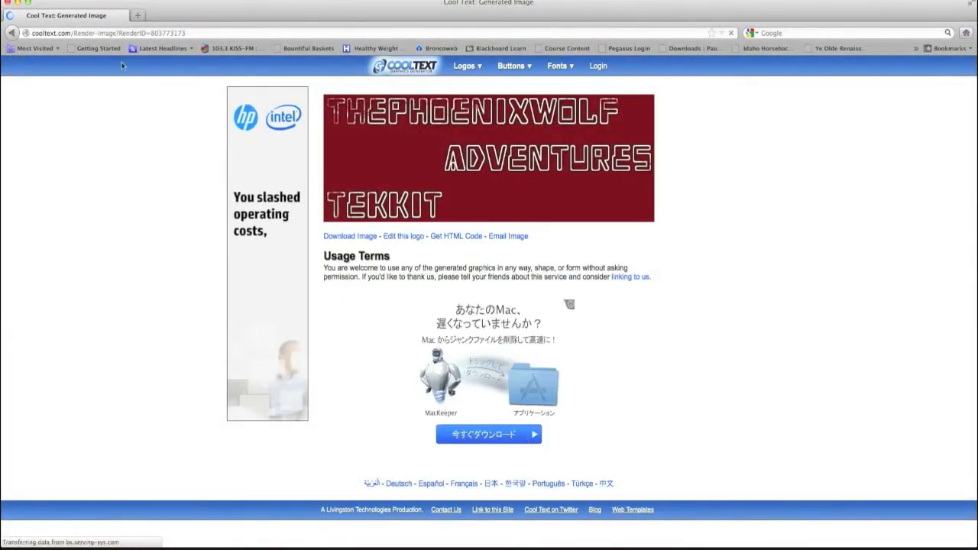
- Return to the design form and indent the "Thephoenixwolf" and "Tekkit" lines of the logo text with spaces
left_click(11, 33)
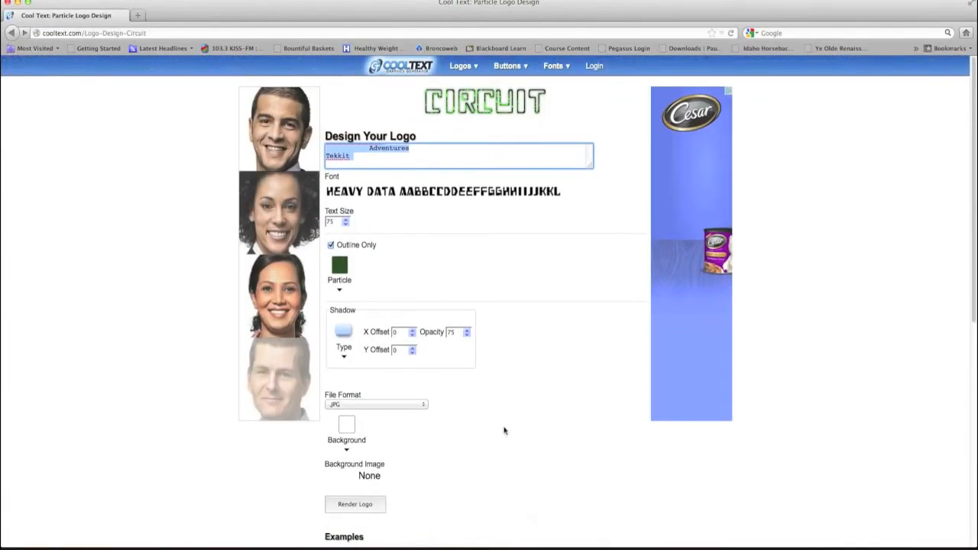
left_click(330, 156)
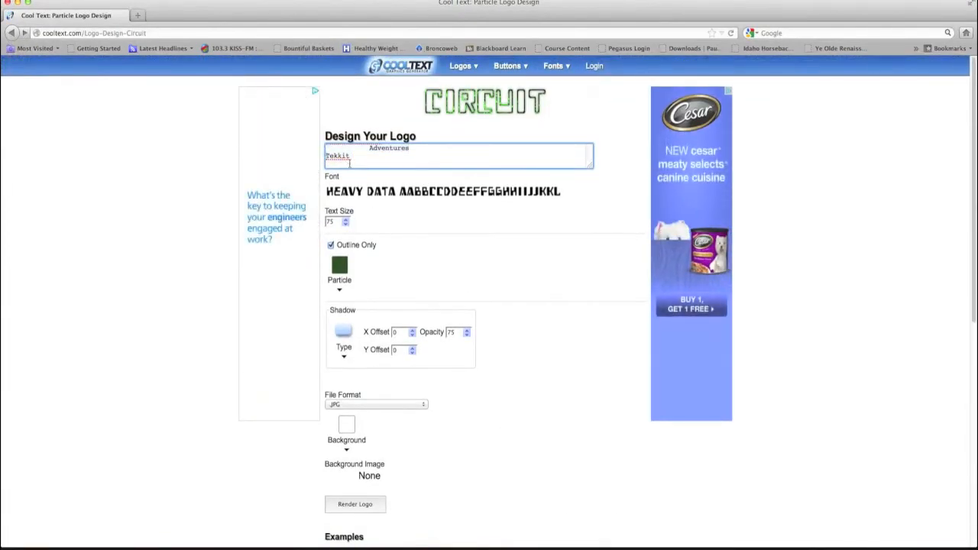
scroll(340, 161, "up", 2)
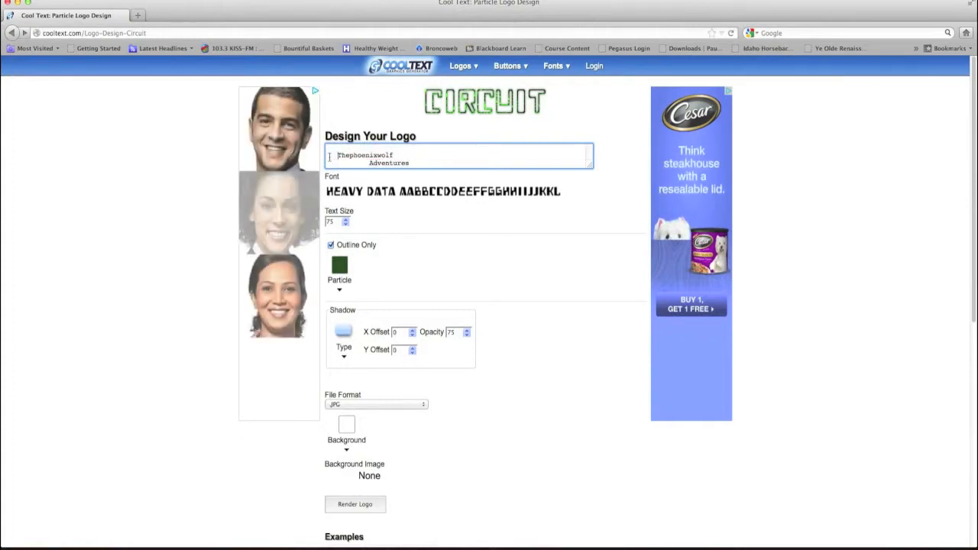
left_click(366, 164)
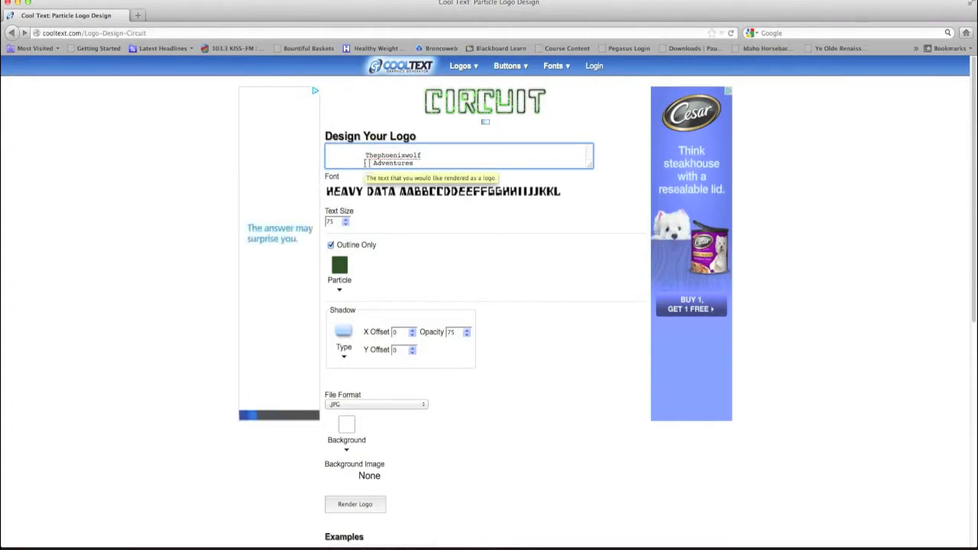
scroll(343, 147, "down", 1)
scroll(343, 147, "down", 1)
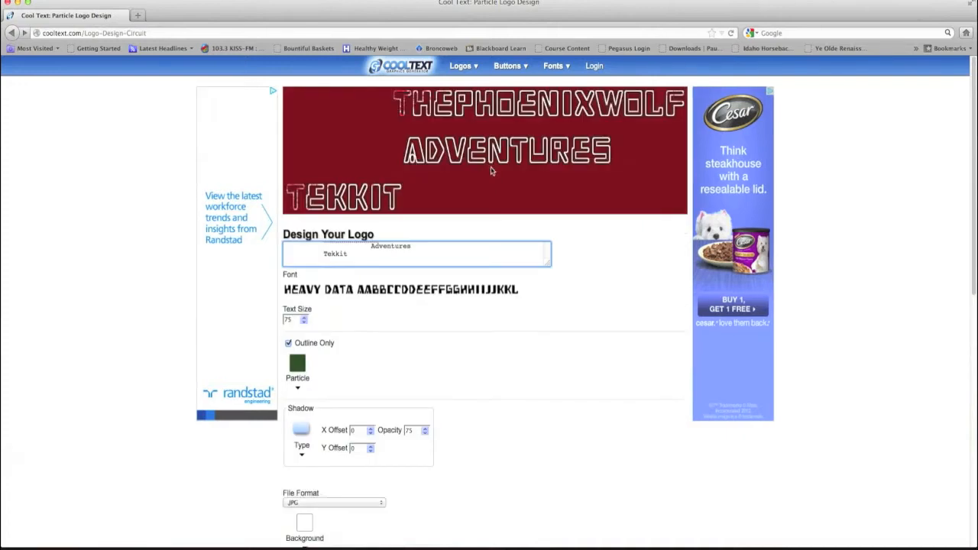
- Add spaces before "Adventures" and "Tekkit" to indent both lines further, and remove the trailing line break
left_click(363, 246)
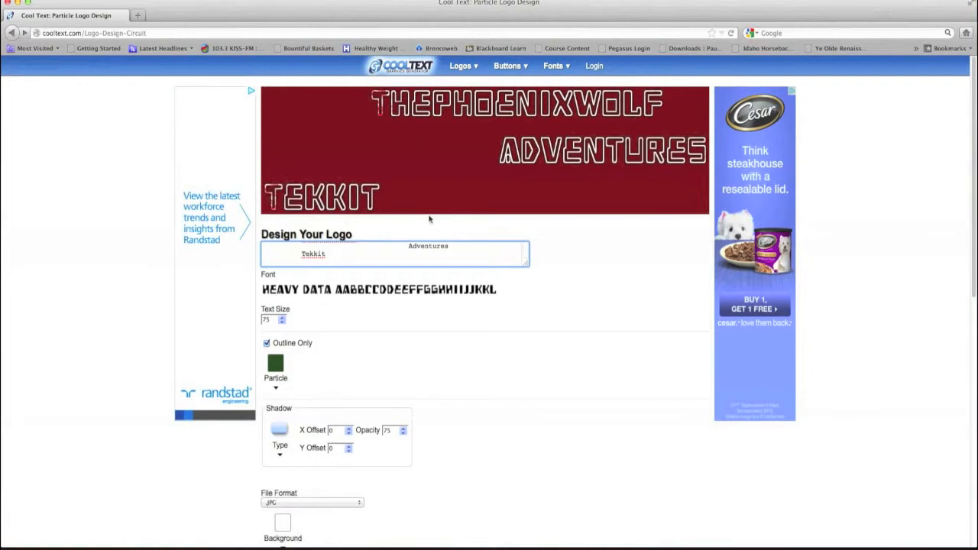
left_click(294, 255)
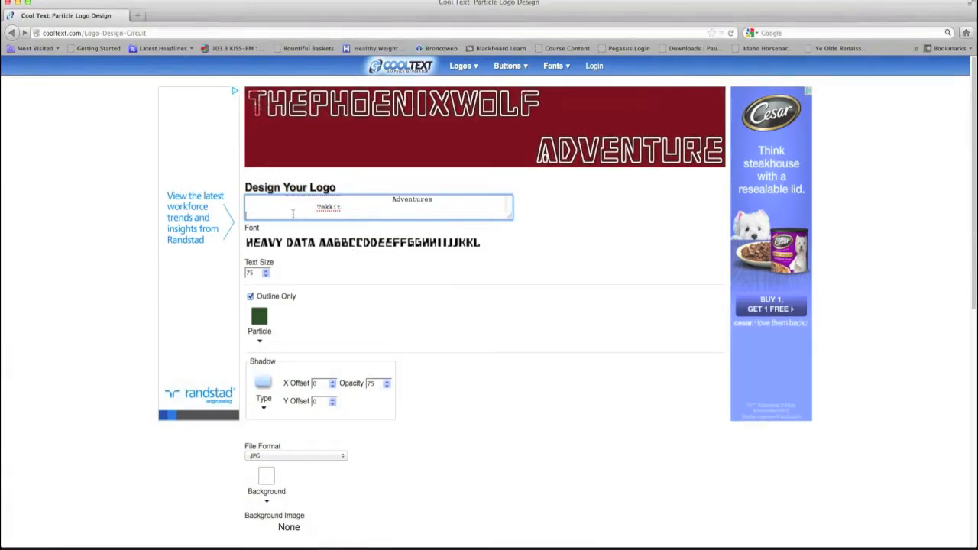
key("BackSpace")
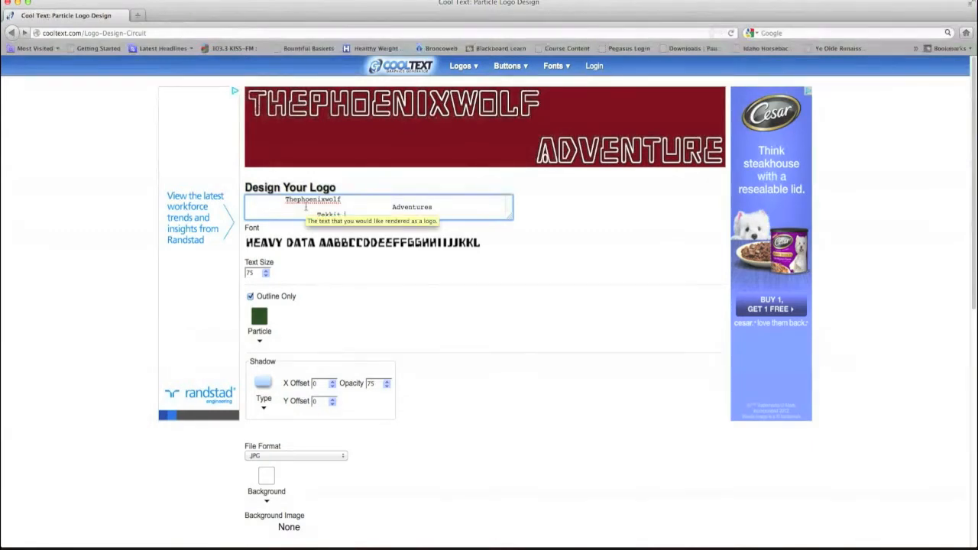
- Delete a few spaces before "Adventures" in the logo text and render the logo
triple_click(385, 204)
left_click(356, 207)
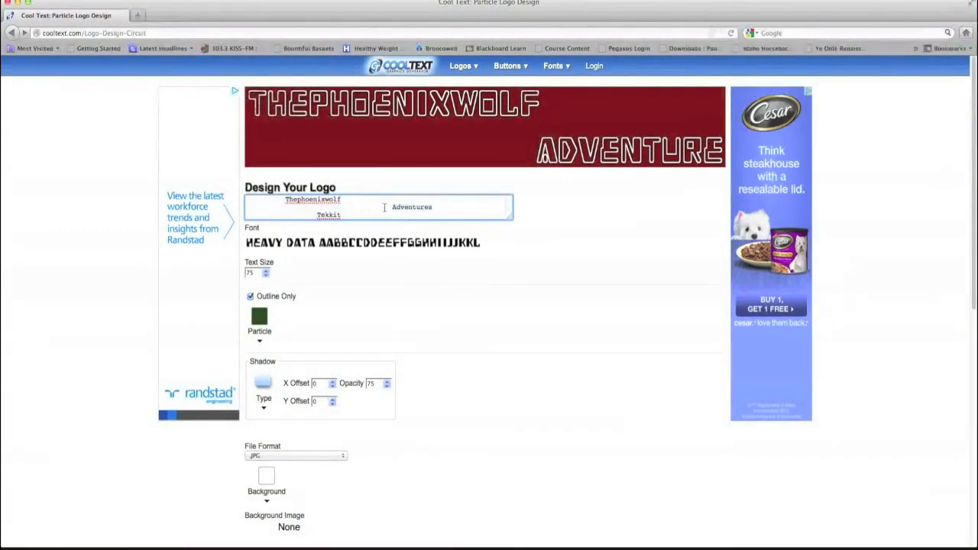
key("BackSpace")
key("BackSpace")
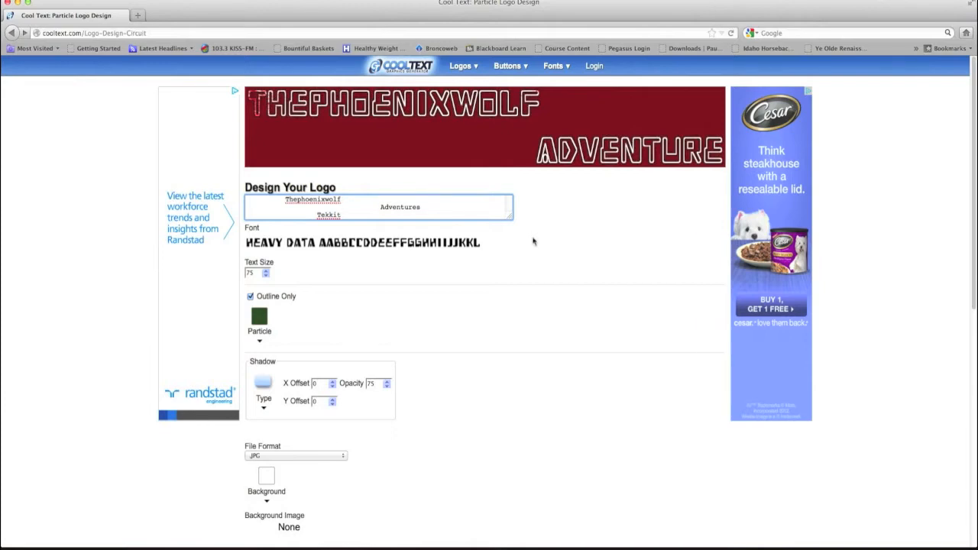
scroll(431, 448, "down", 3)
left_click(298, 432)
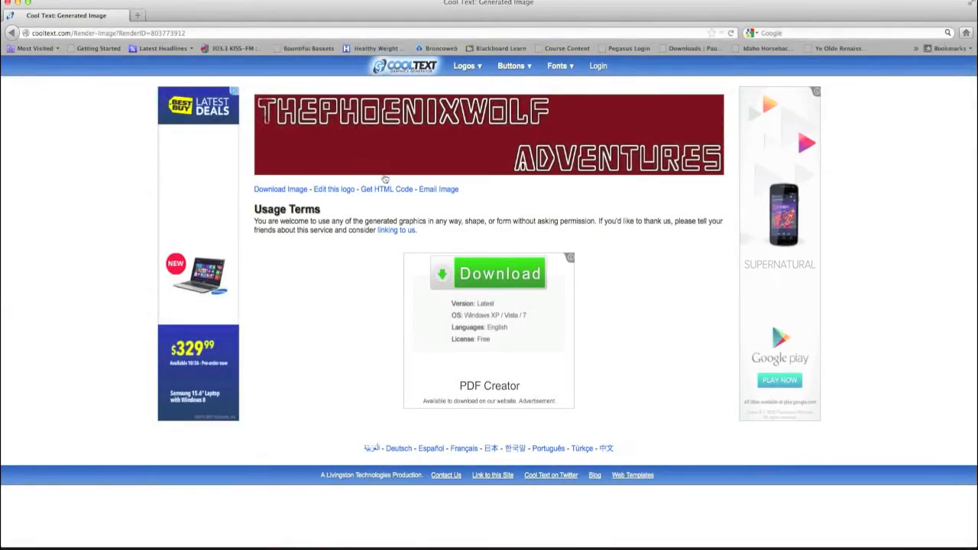
- Open the logo design gallery and examine the previews of the available text styles
left_click(476, 67)
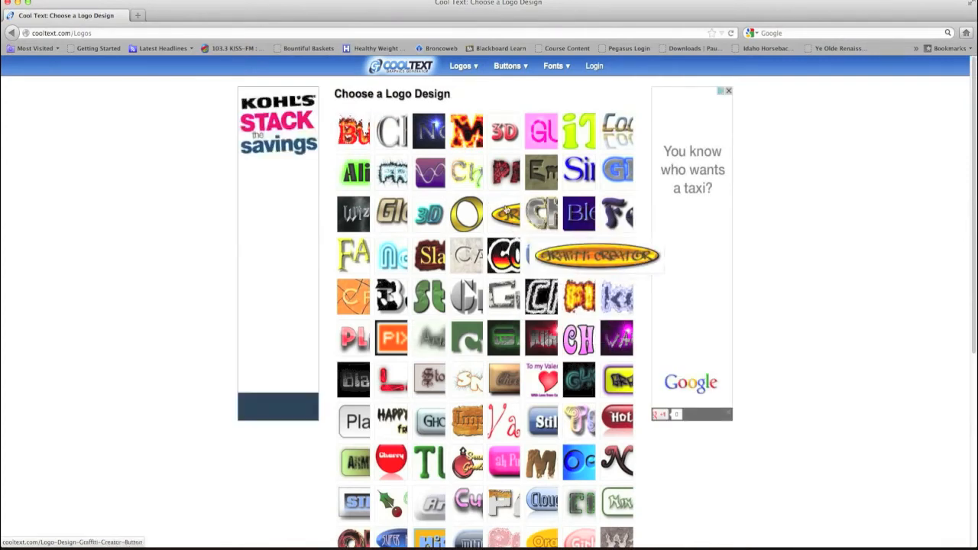
scroll(508, 343, "down", 2)
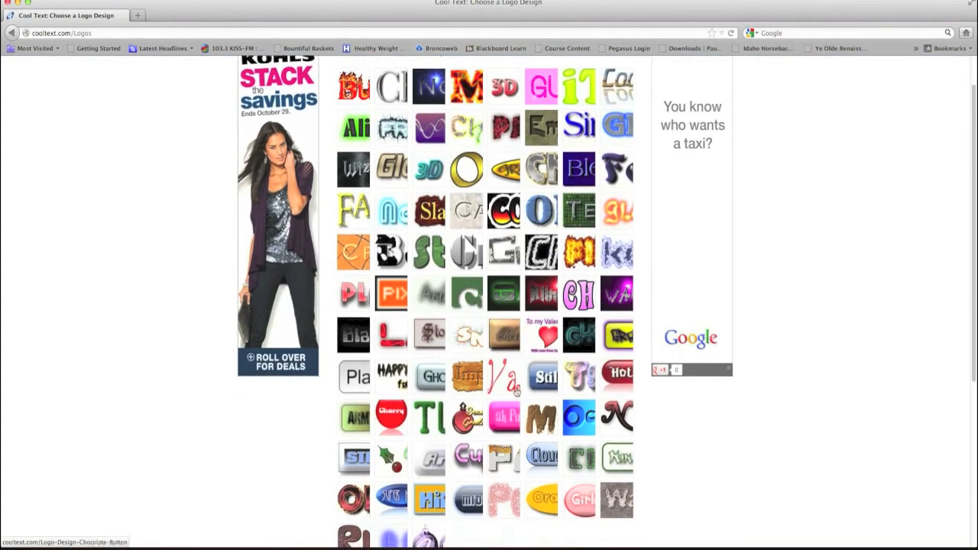
scroll(425, 405, "up", 2)
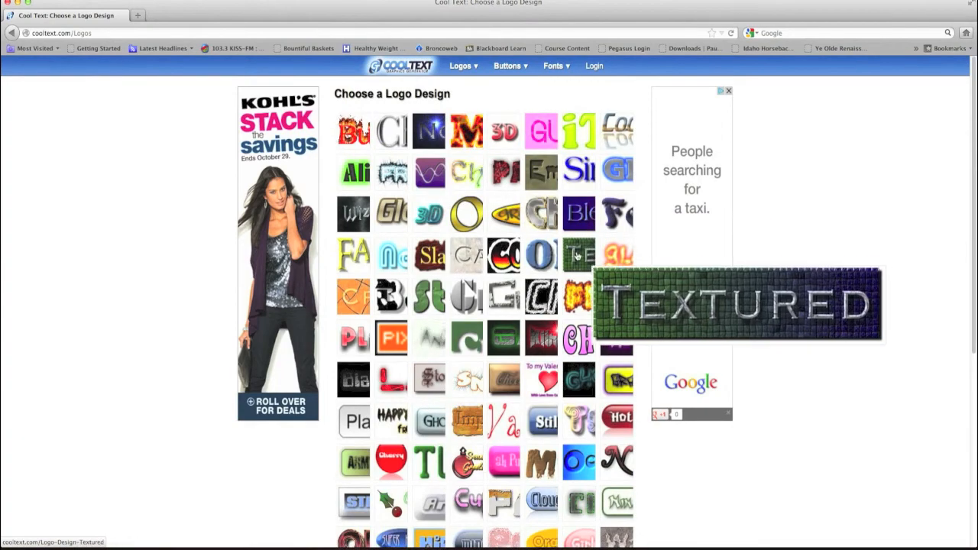
scroll(578, 256, "down", 6)
scroll(419, 252, "up", 4)
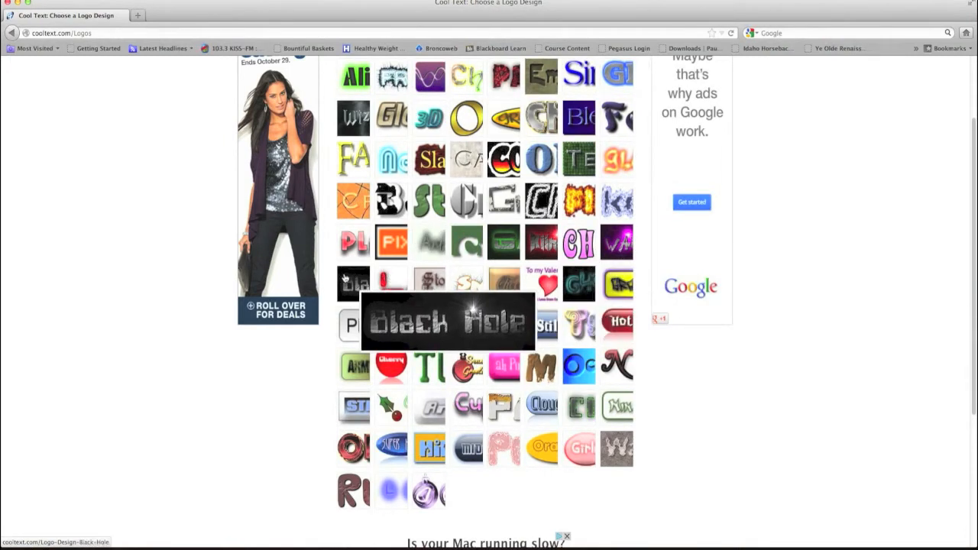
scroll(505, 324, "up", 3)
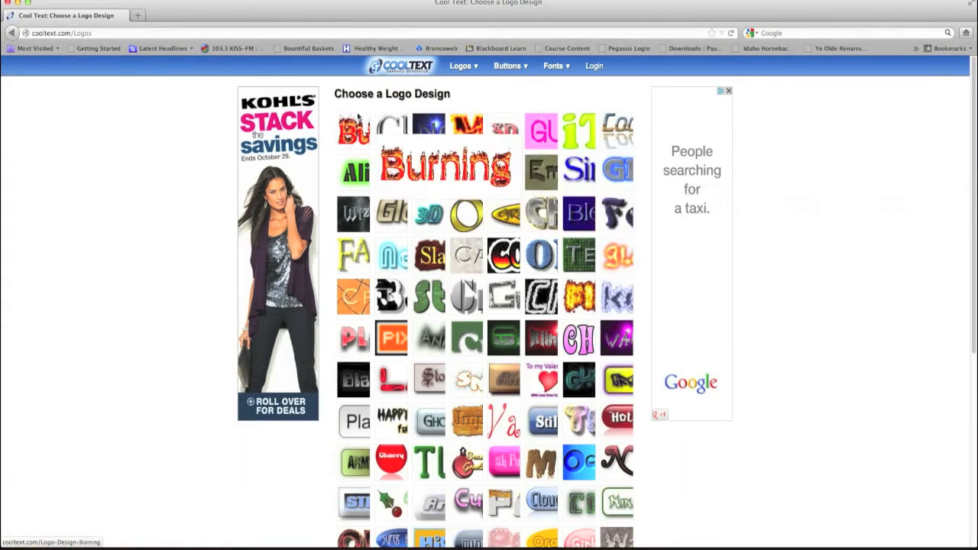
scroll(515, 291, "down", 3)
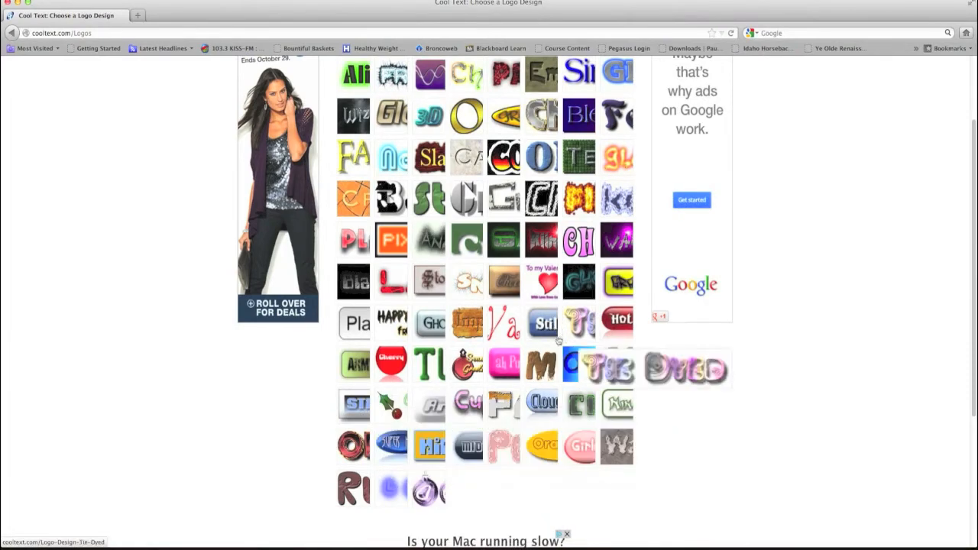
scroll(474, 366, "up", 3)
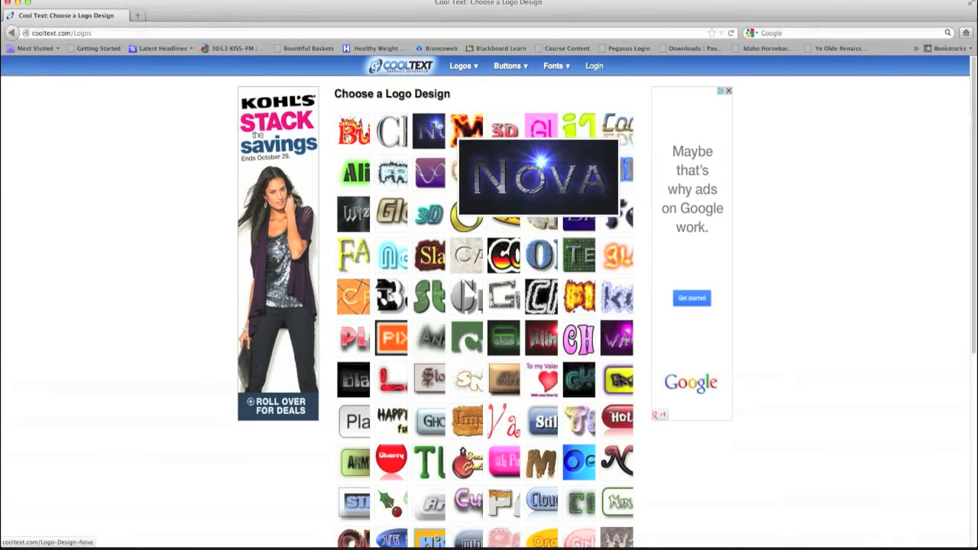
- Choose the red Klingon logo design and open its font selection to look over the random fonts
left_click(543, 342)
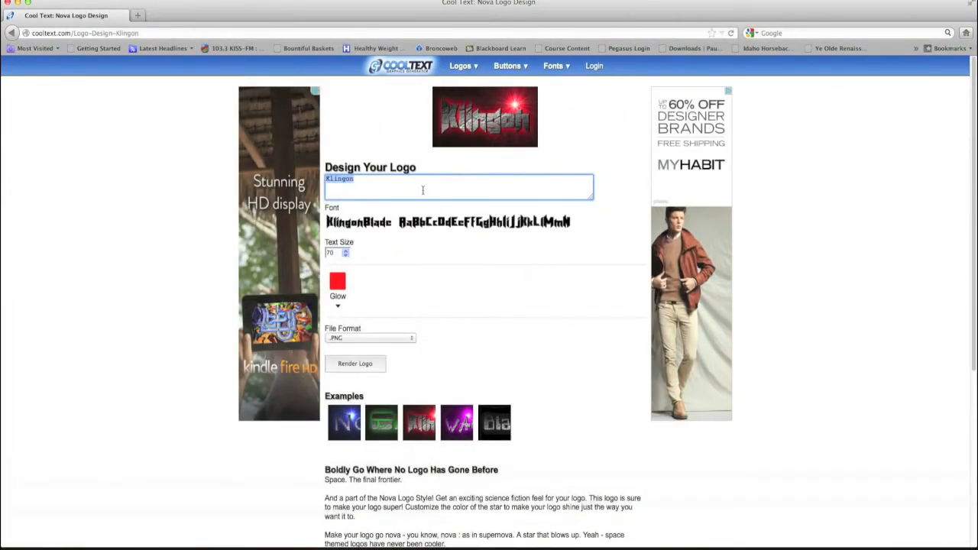
left_click(364, 223)
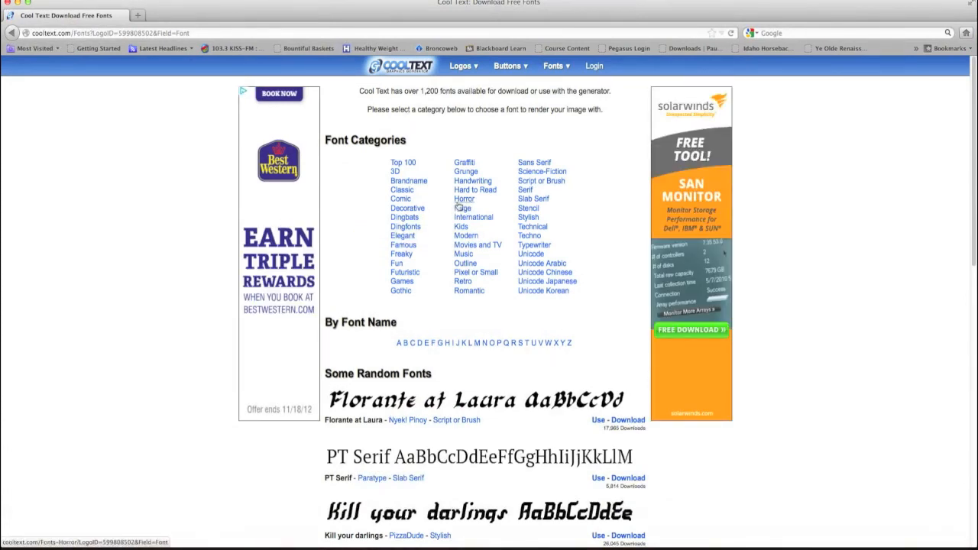
scroll(465, 318, "down", 3)
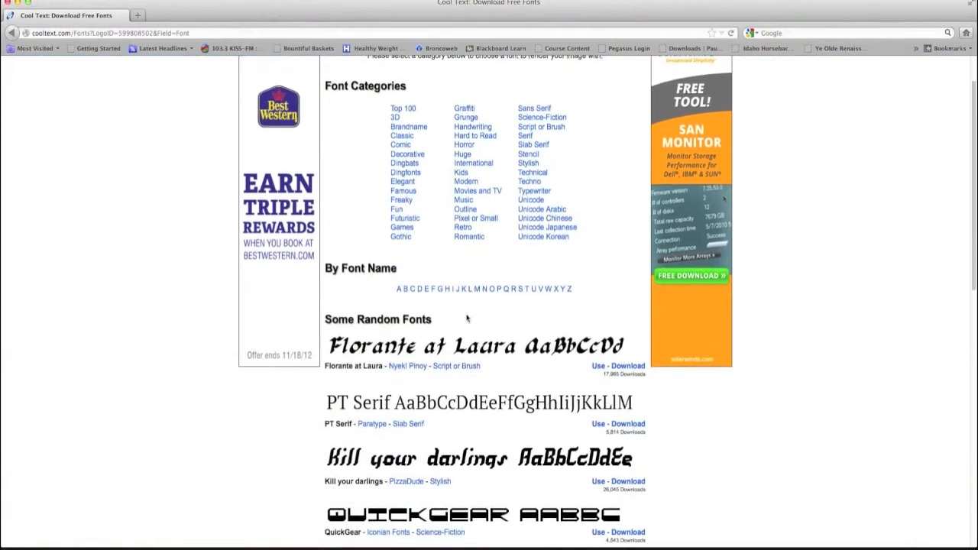
scroll(479, 313, "down", 15)
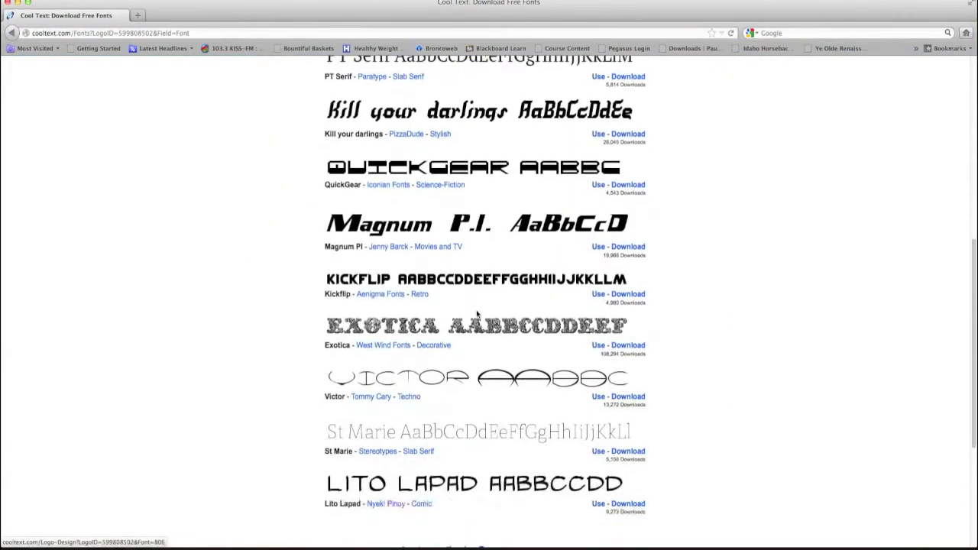
scroll(481, 314, "up", 15)
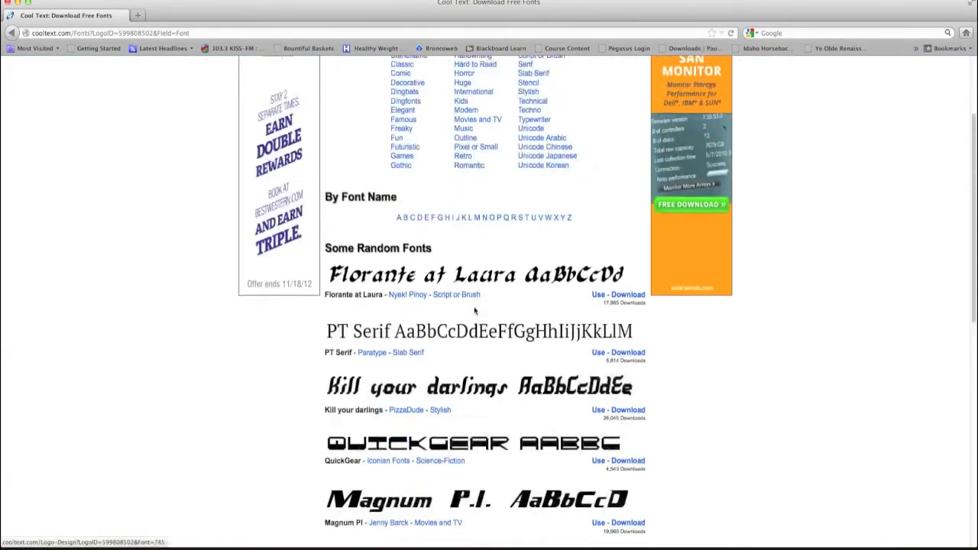
- Open the list of fonts starting with T and look through the samples
left_click(527, 337)
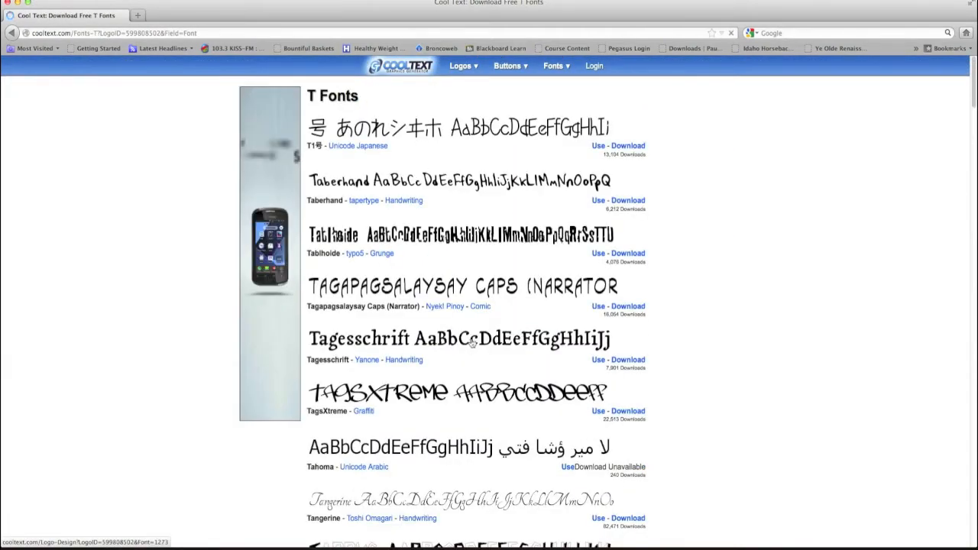
scroll(469, 322, "down", 10)
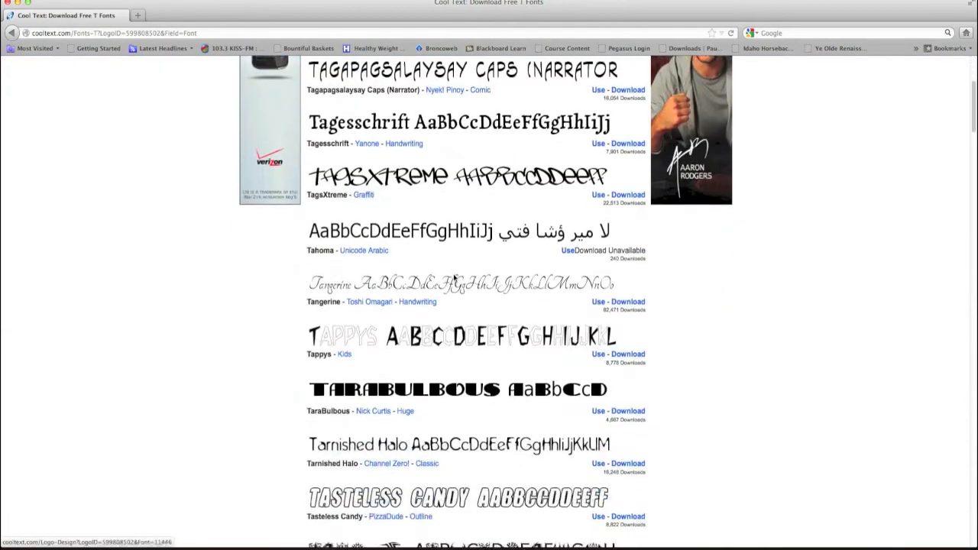
scroll(454, 278, "down", 5)
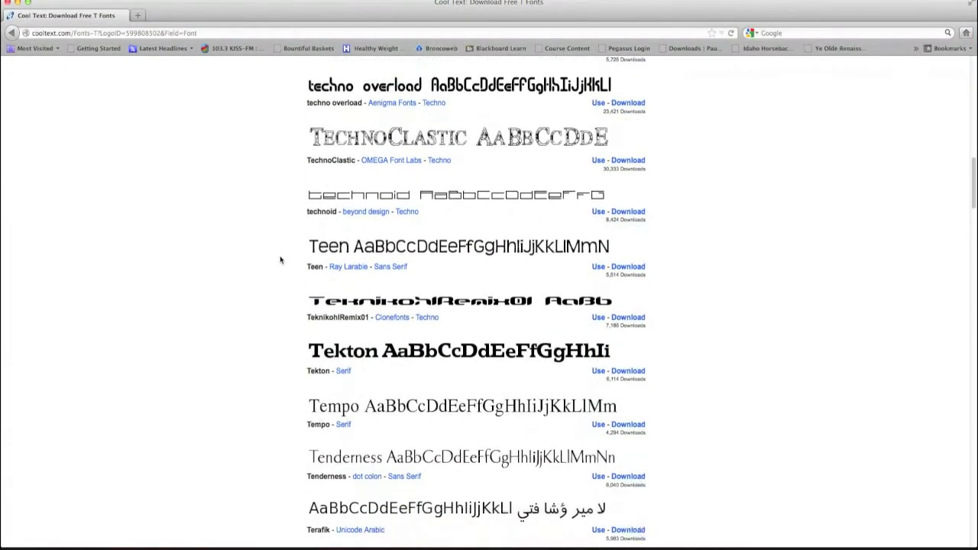
scroll(280, 261, "down", 1)
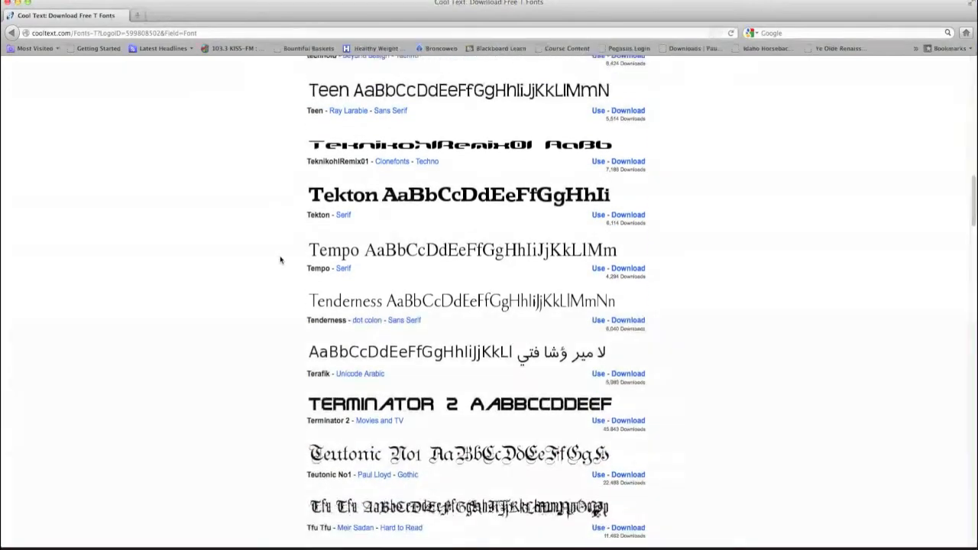
scroll(280, 261, "down", 2)
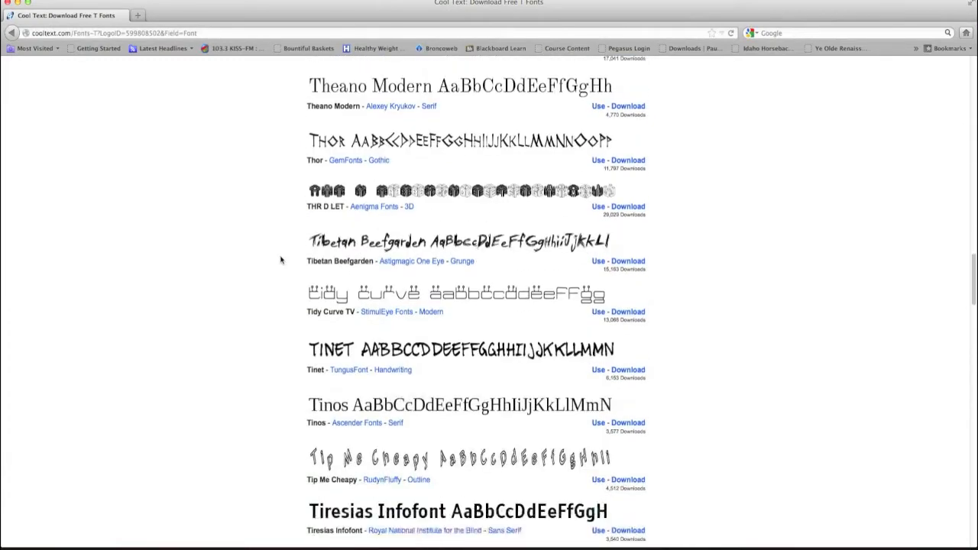
scroll(281, 261, "down", 2)
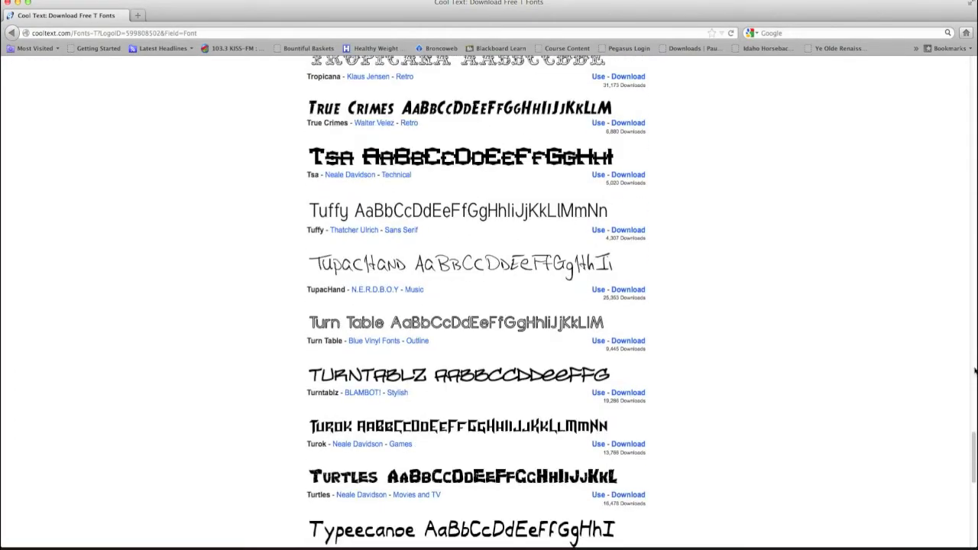
left_click_drag(975, 457, 947, 67)
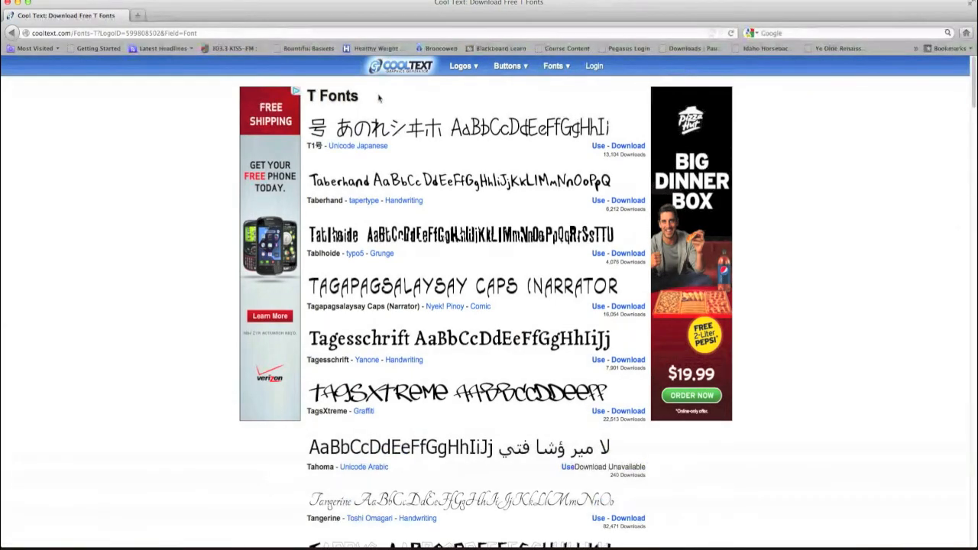
- Return to the font index, browse the fonts starting with M and use Mechanical Fun for the logo
left_click(12, 33)
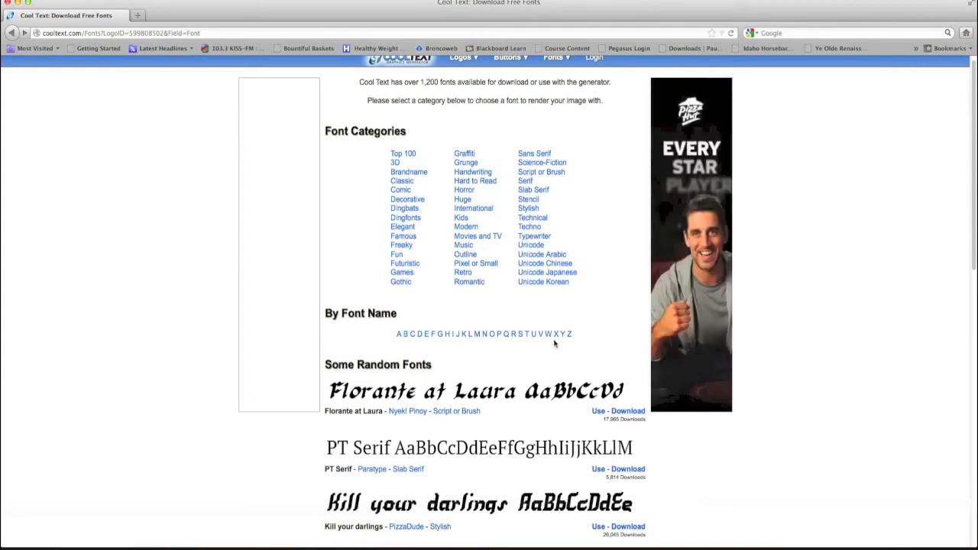
left_click(478, 334)
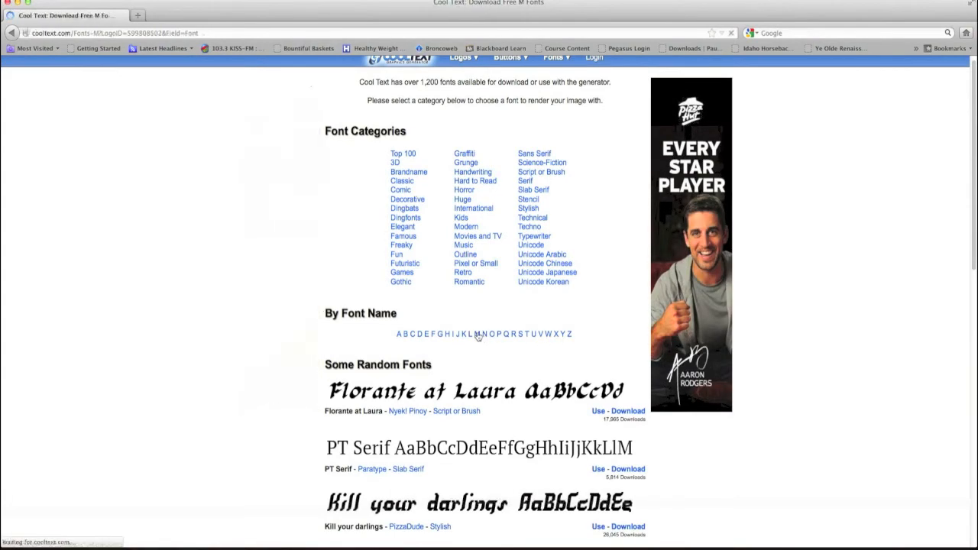
scroll(441, 264, "down", 6)
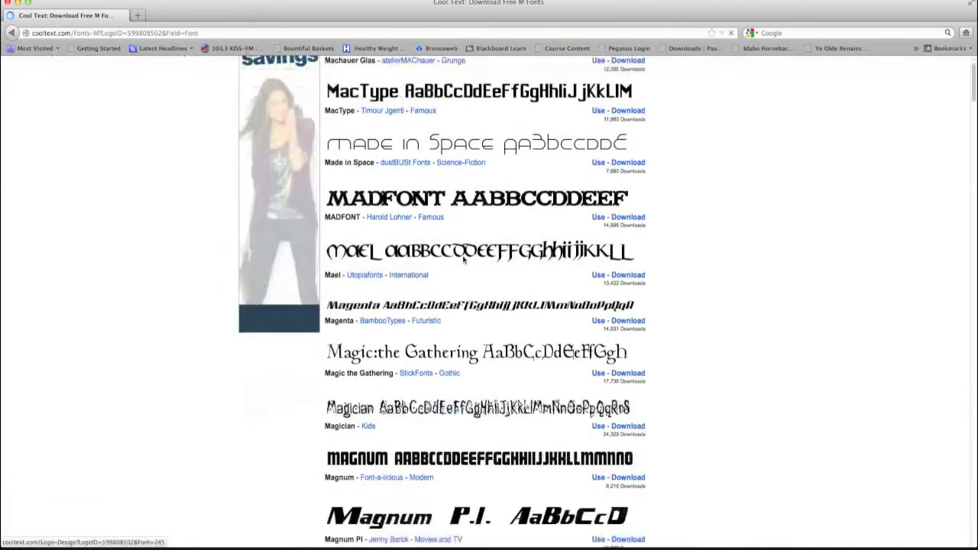
scroll(494, 253, "down", 10)
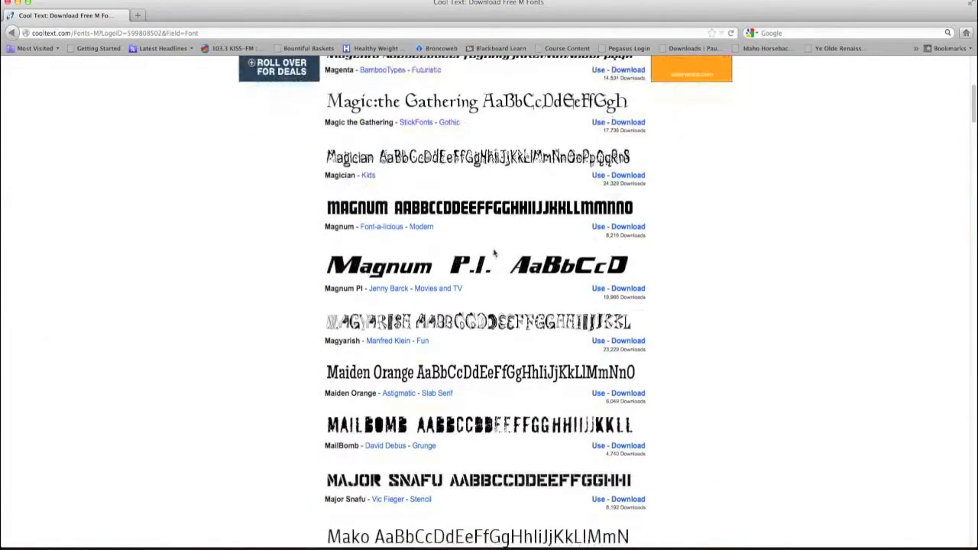
scroll(495, 253, "down", 5)
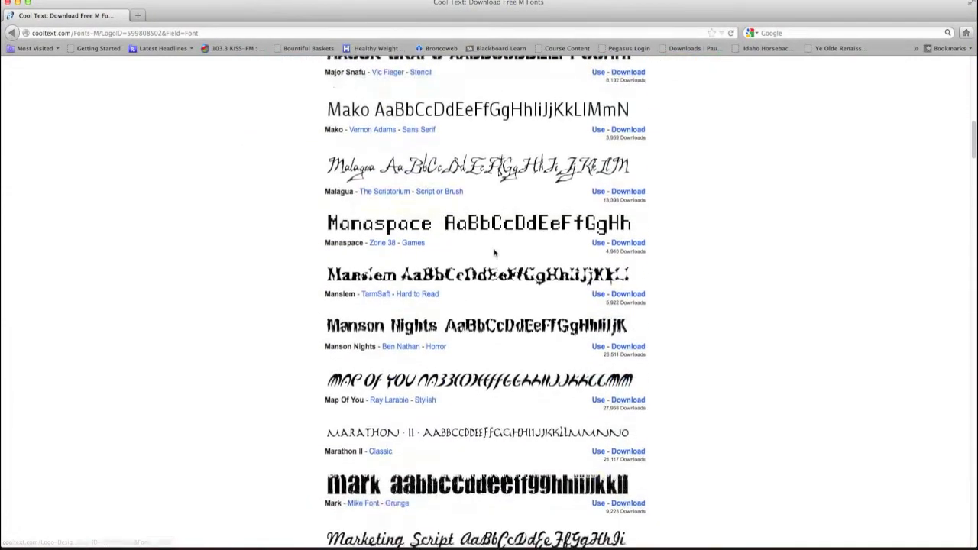
scroll(495, 253, "down", 7)
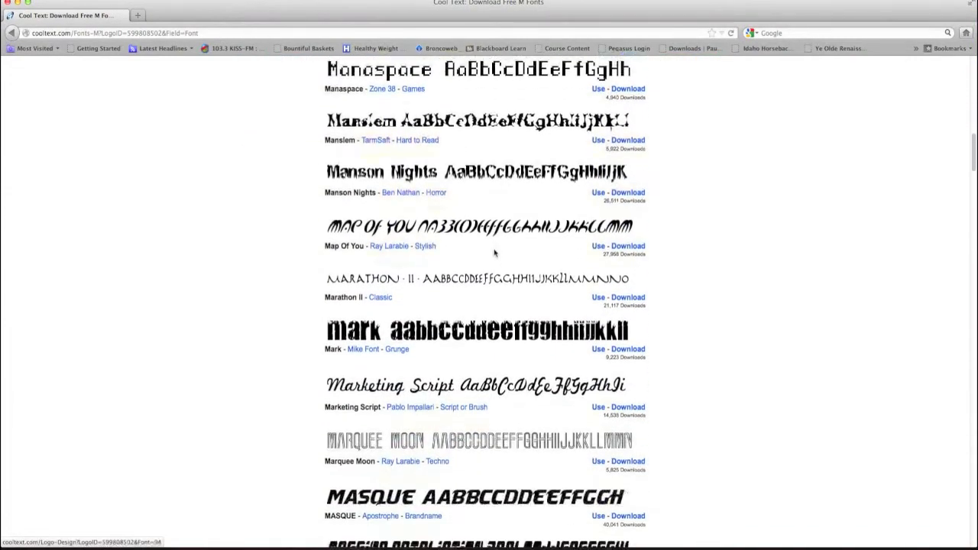
scroll(495, 252, "down", 7)
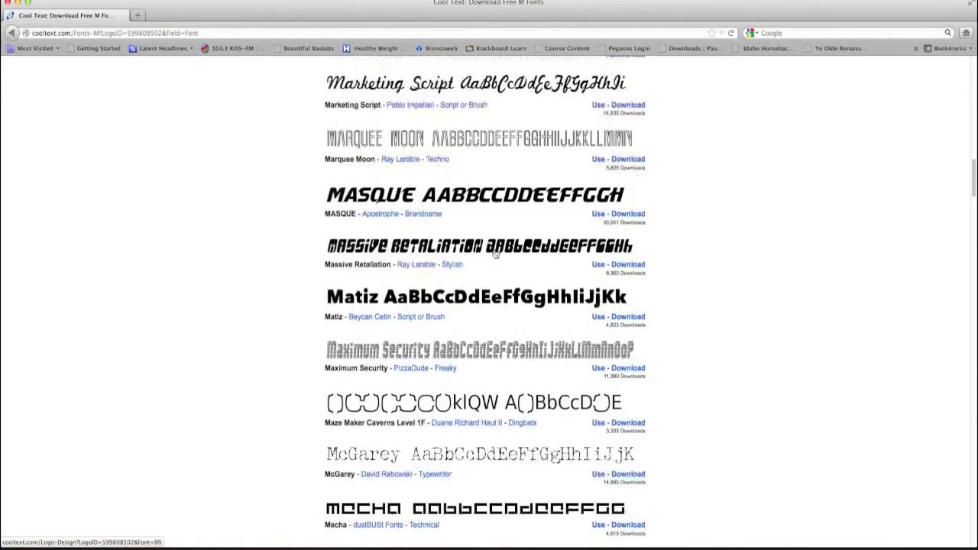
scroll(495, 253, "down", 3)
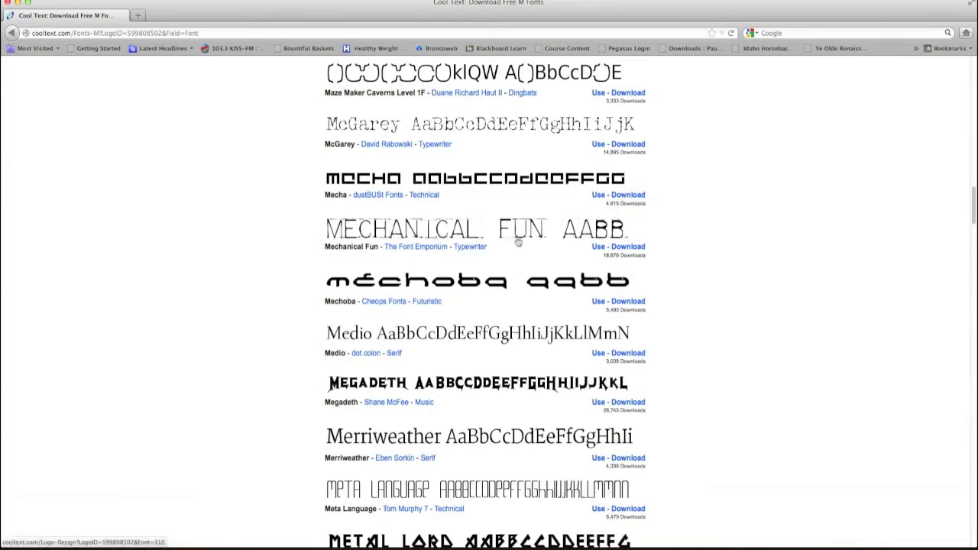
left_click(597, 247)
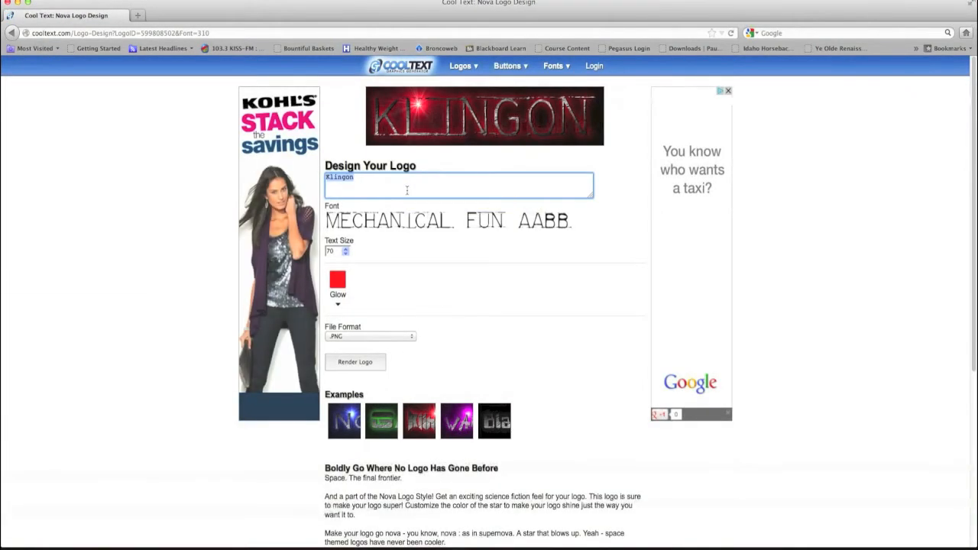
- Replace the sample logo text with a blank line, an indented "Thephoenixwolf" line and a new line below
key("BackSpace")
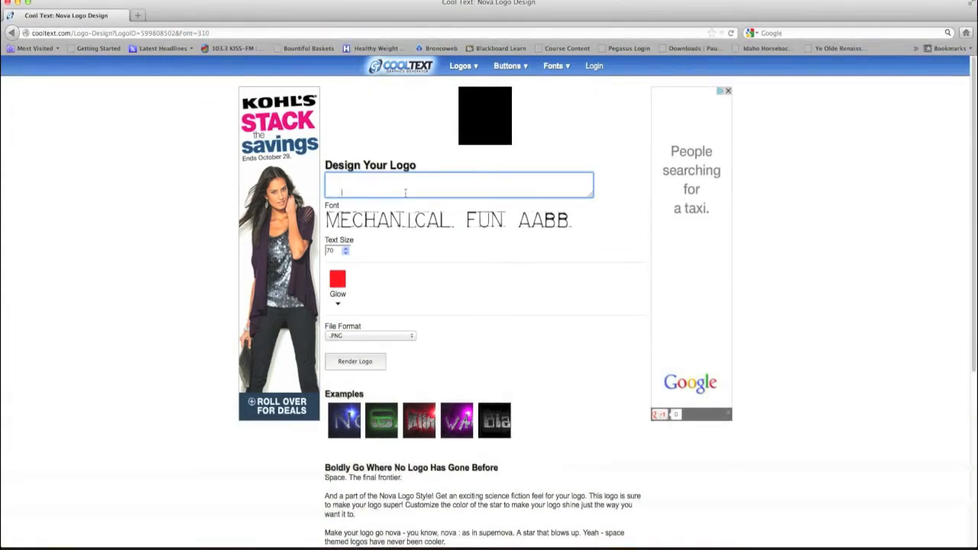
type("Thephoenix")
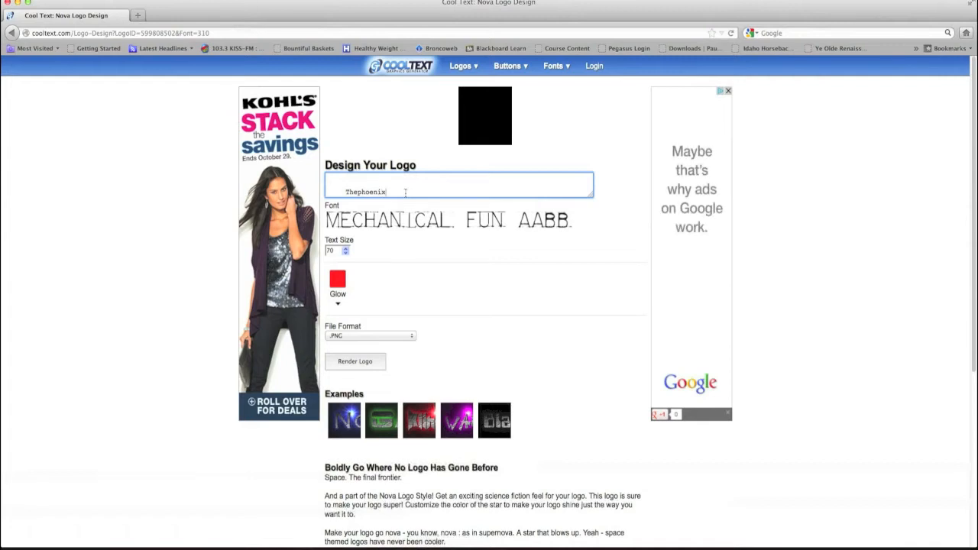
type("wolf")
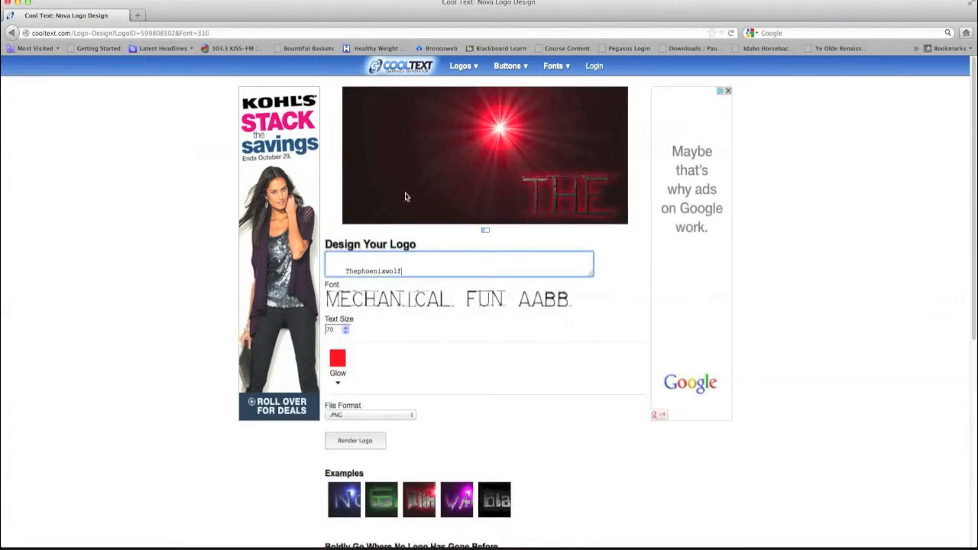
key("Return")
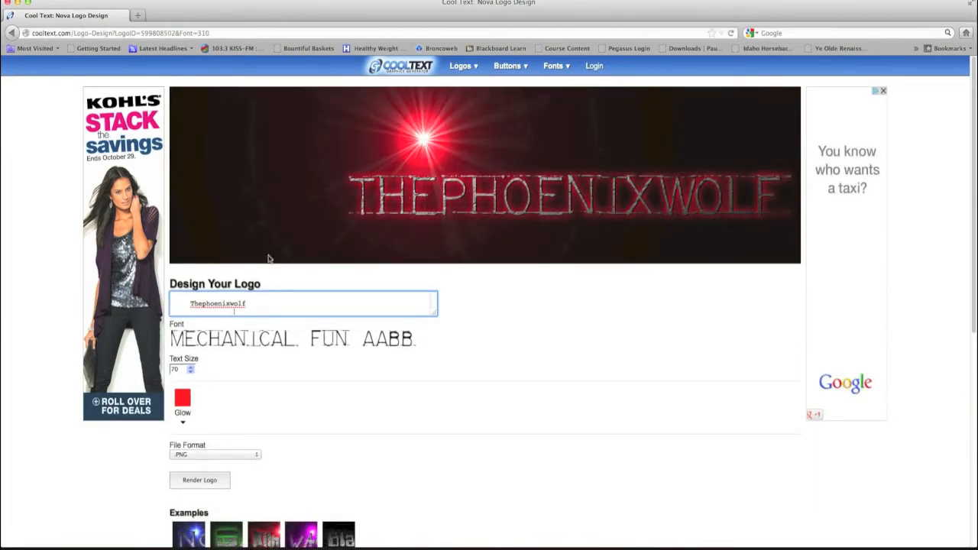
- Delete several spaces before "Thephoenixwolf" to reduce the line's indent
key("BackSpace")
key("BackSpace")
key("BackSpace")
key("BackSpace")
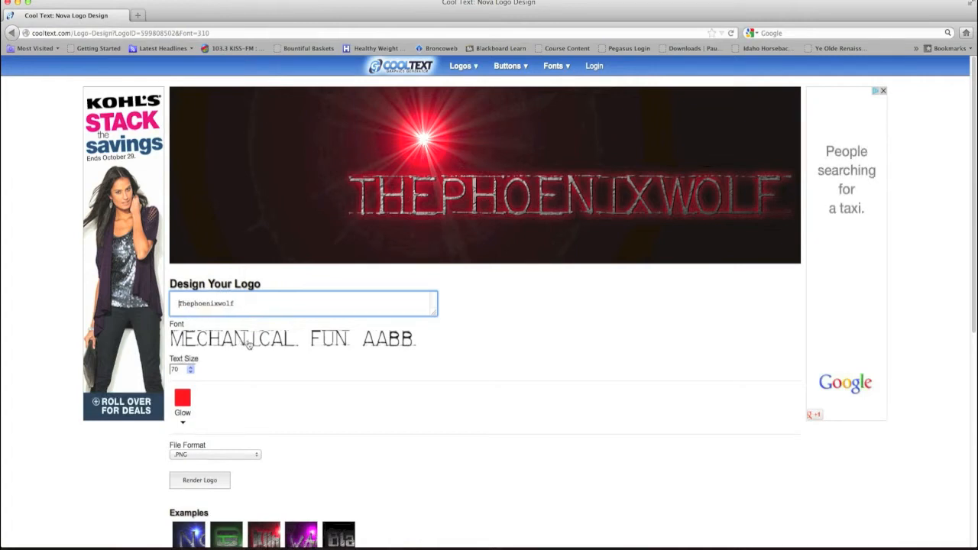
- Add an indented second line reading "Adventures", with a capital A, below "Thephoenixwolf"
left_click(276, 303)
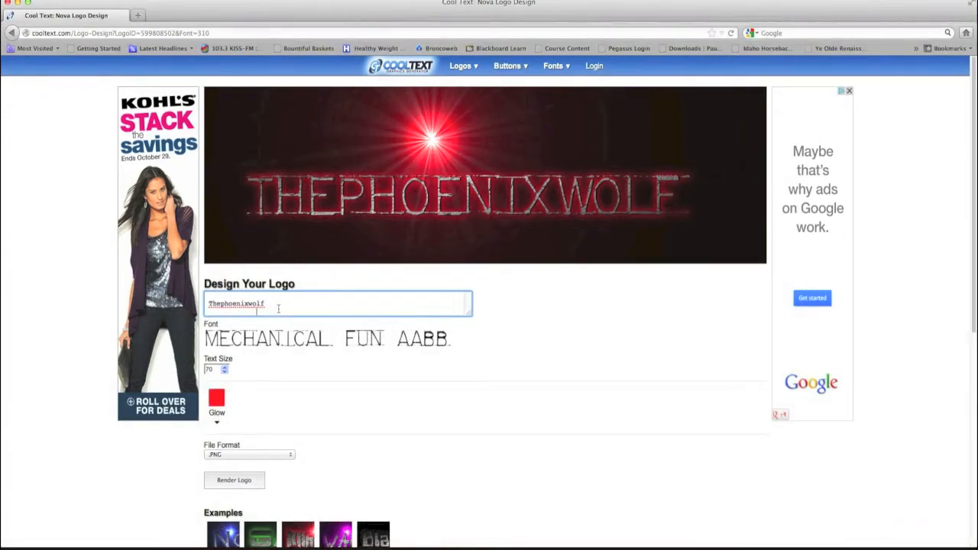
type("adventures")
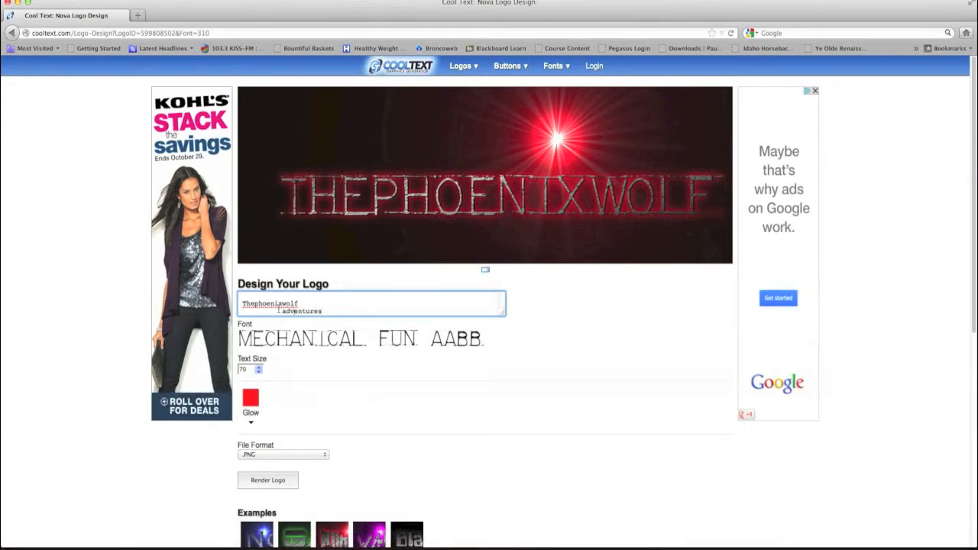
key("BackSpace")
type("A")
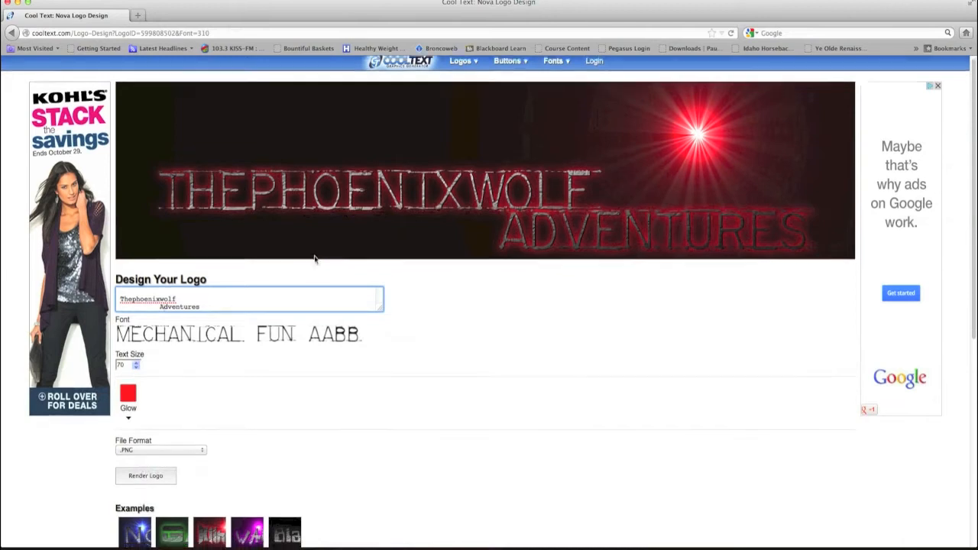
- Add a slightly indented "Tekkit" line below "Adventures" and check the logo preview
scroll(316, 257, "down", 2)
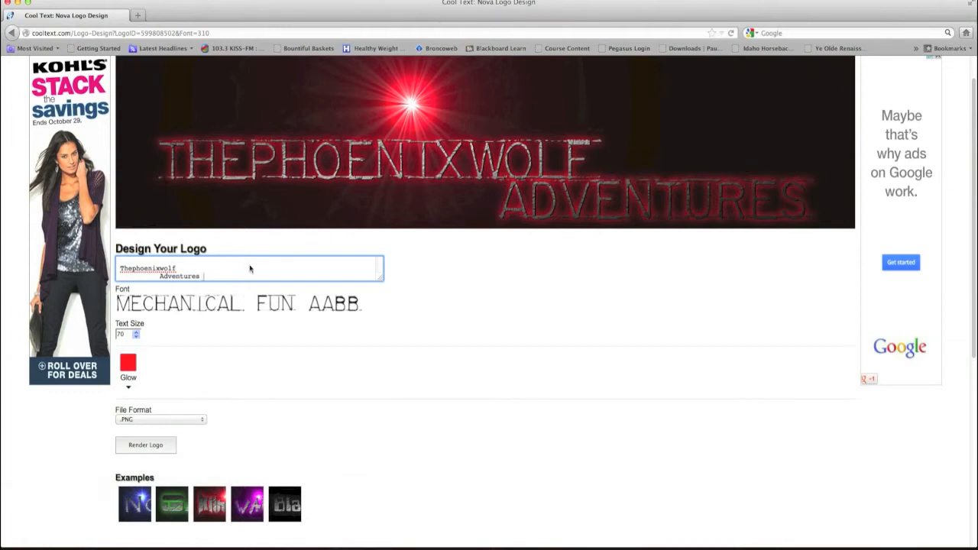
scroll(249, 266, "down", 1)
scroll(252, 256, "up", 3)
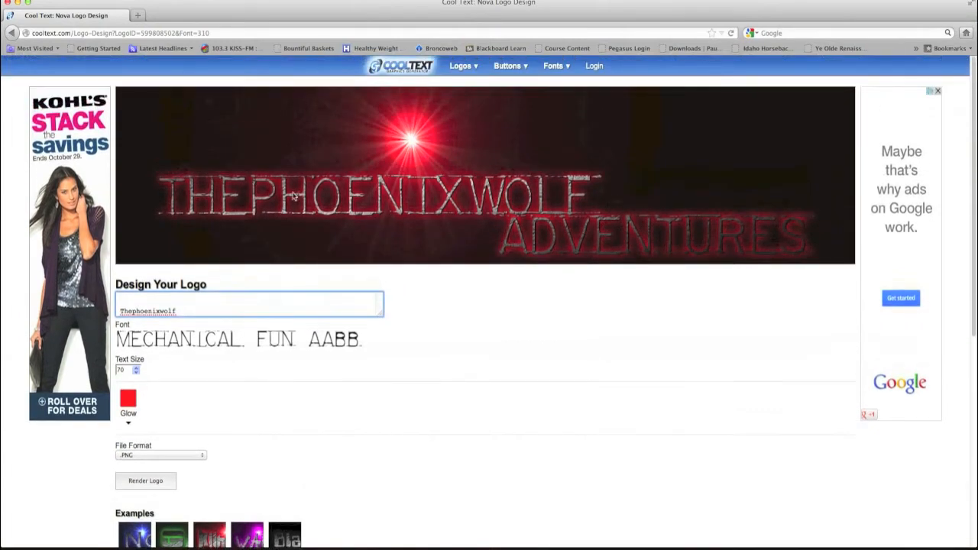
scroll(257, 308, "down", 3)
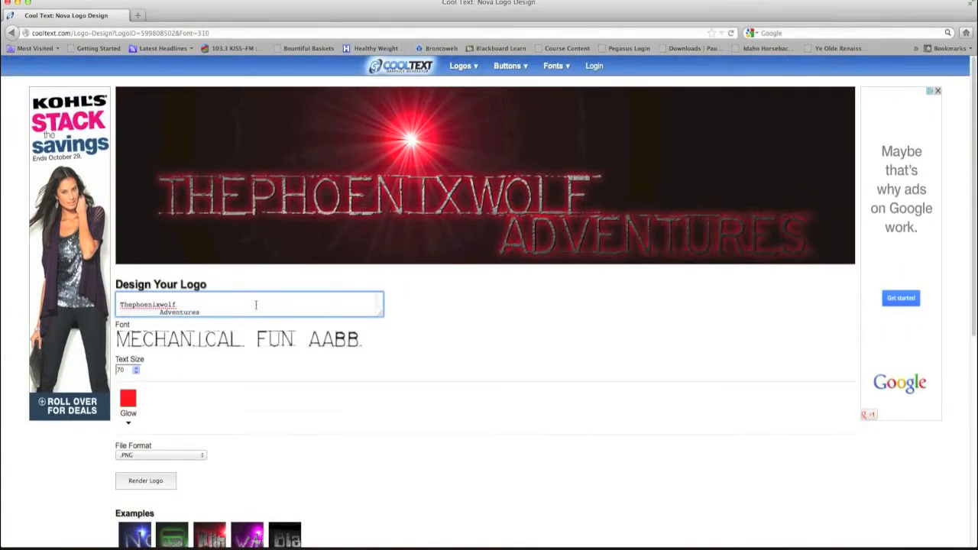
scroll(257, 229, "down", 1)
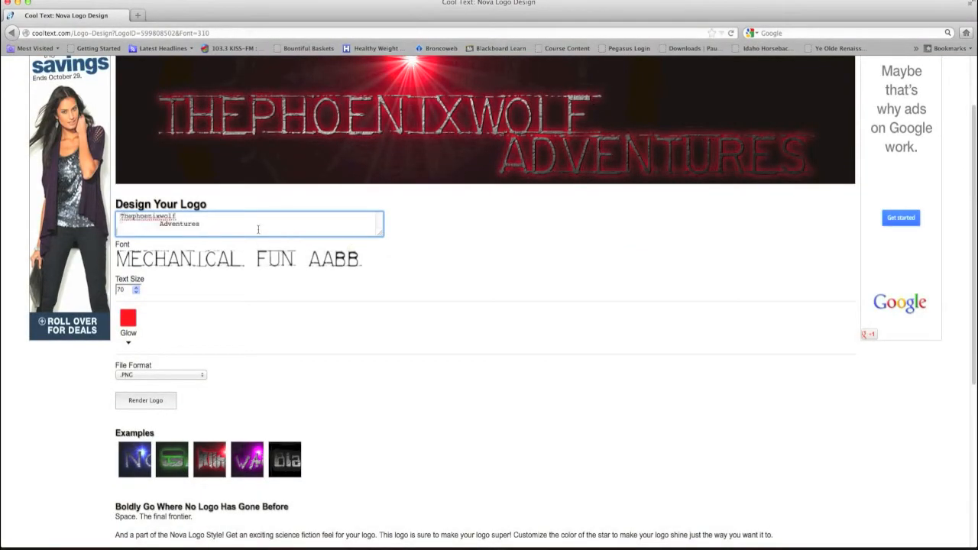
scroll(257, 229, "up", 1)
type("Tekkit")
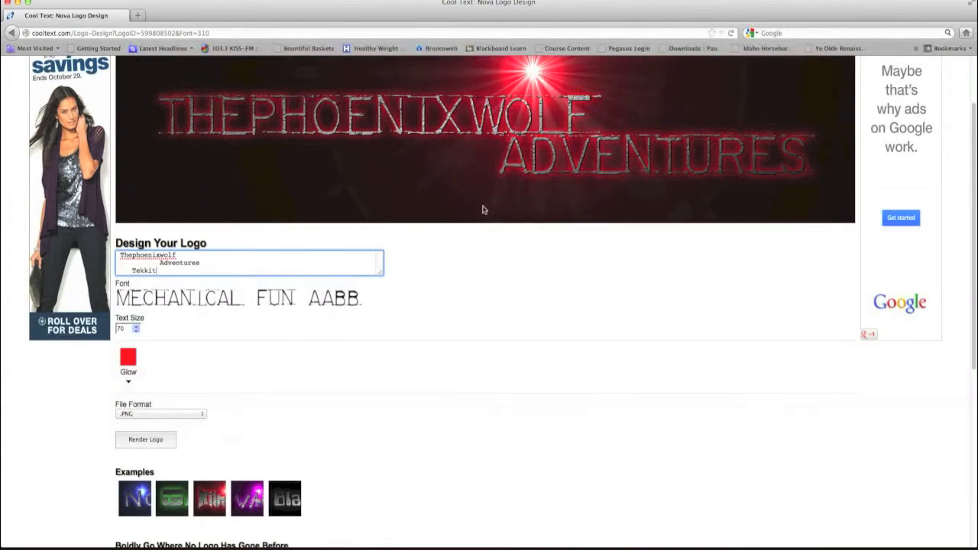
scroll(469, 212, "up", 3)
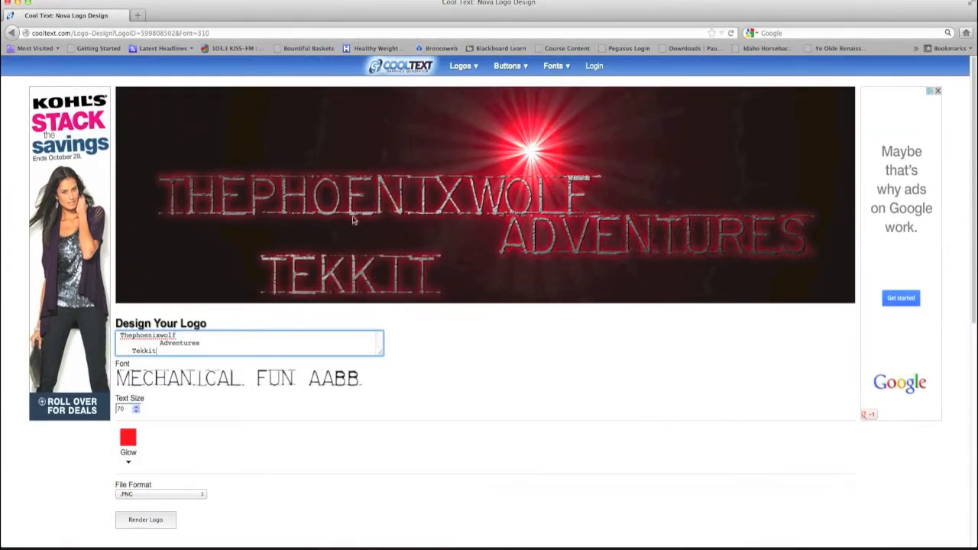
- Insert a blank line above "Tekkit" in the logo text and adjust the indent of the "Tekkit" line
left_click(122, 349)
key("Return")
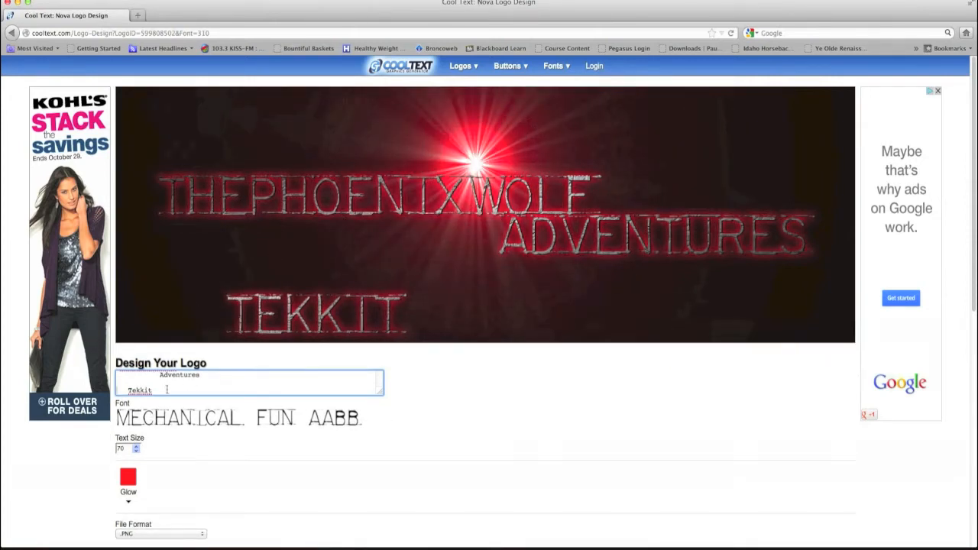
left_click(120, 389)
- Try logo text sizes of 65 and 80, and settle on a text size of 75
left_click(136, 451)
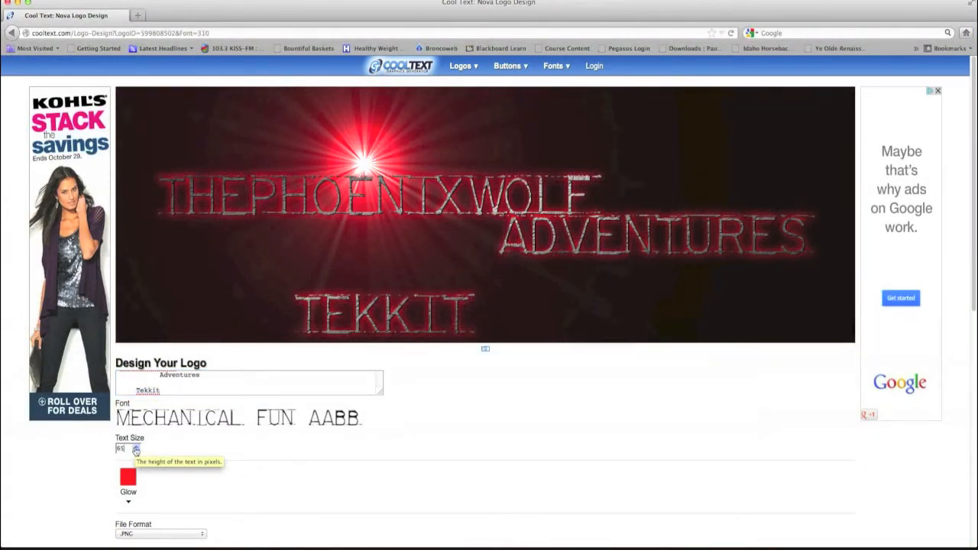
left_click(137, 449)
left_click(137, 449)
left_click(137, 449)
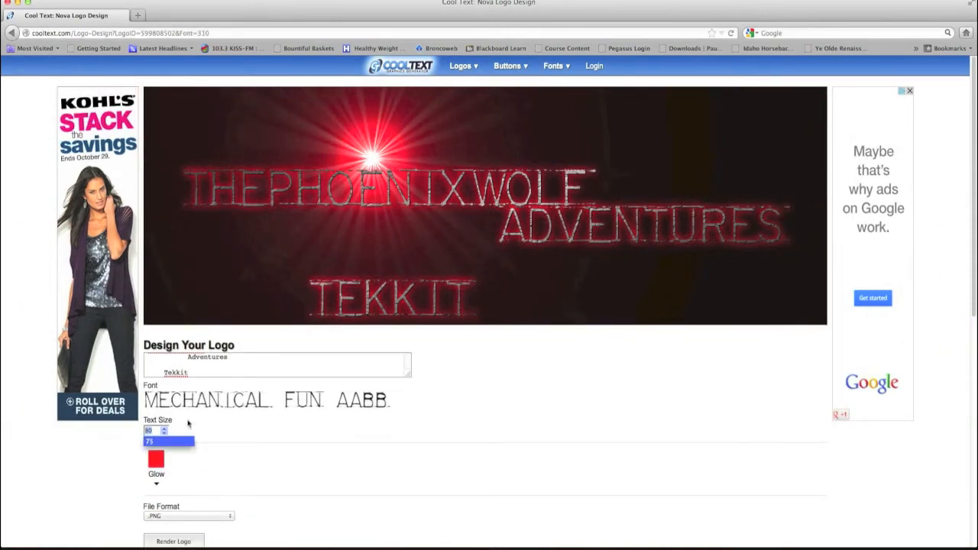
left_click(228, 442)
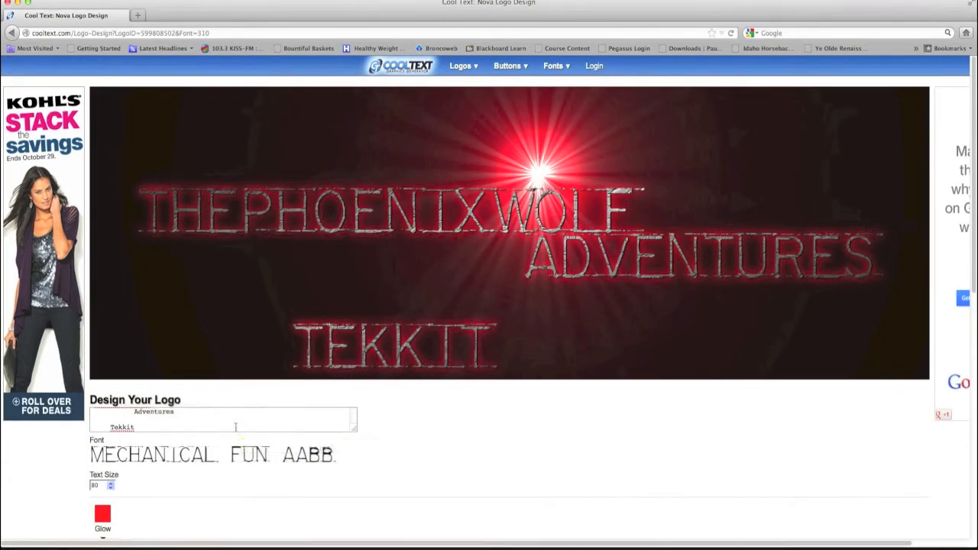
scroll(129, 475, "down", 1)
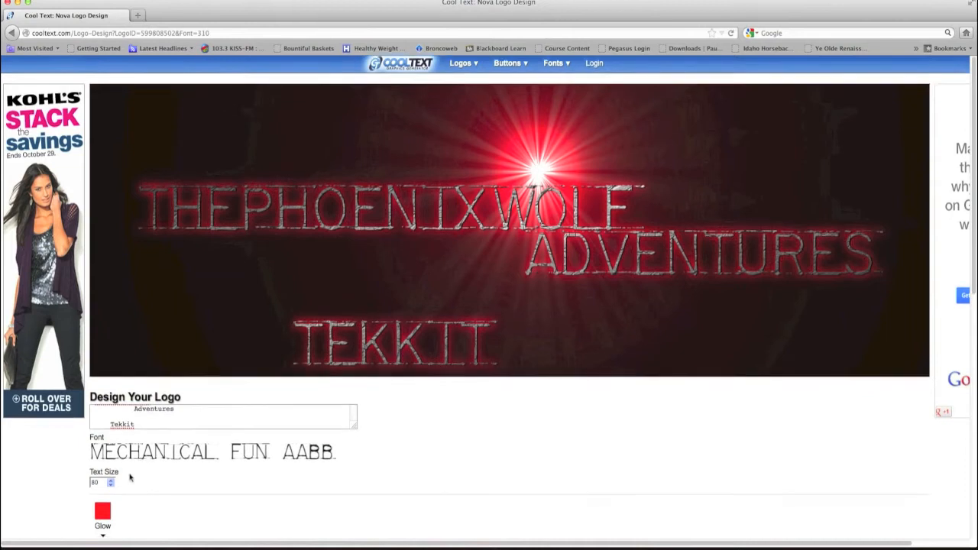
left_click(108, 471)
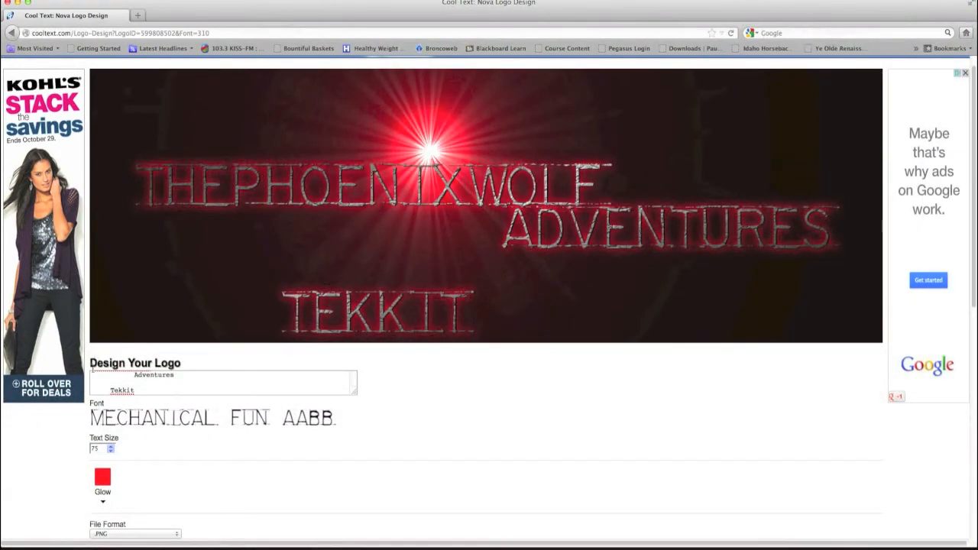
- Add two blank lines above "Thephoenixwolf" in the logo text and check the spacing in the preview
left_click(94, 382)
key("super+a")
key("BackSpace")
scroll(294, 342, "down", 2)
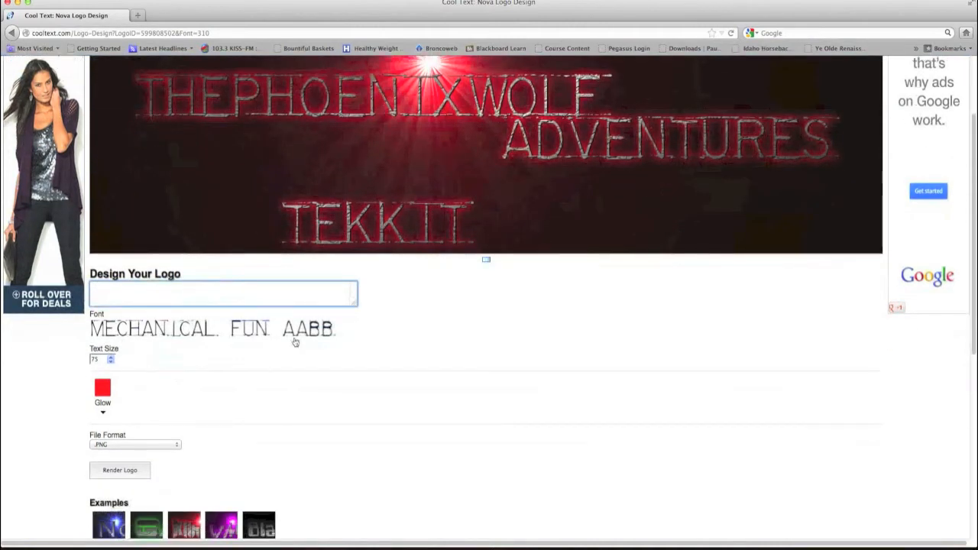
type("Thephoenixwolf           Adventures      Tekkit")
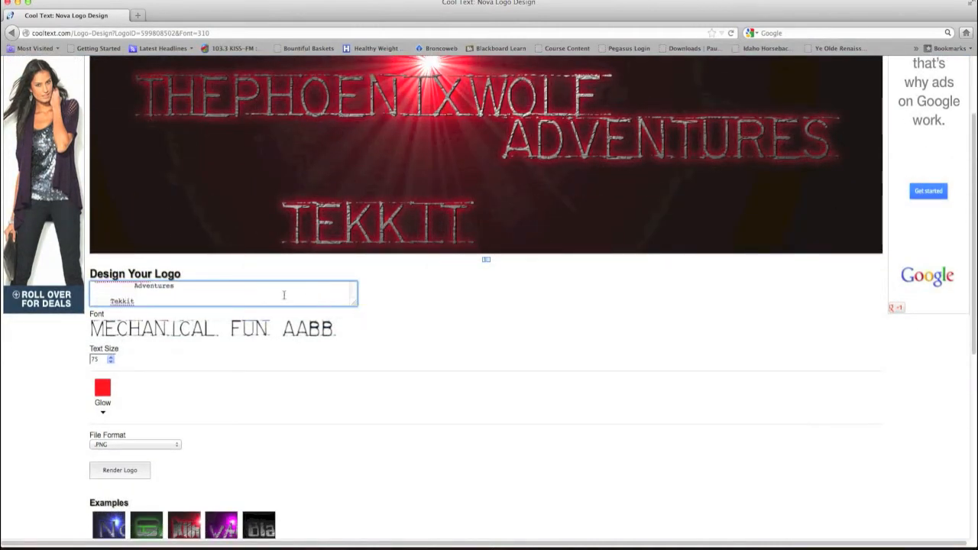
left_click(280, 296)
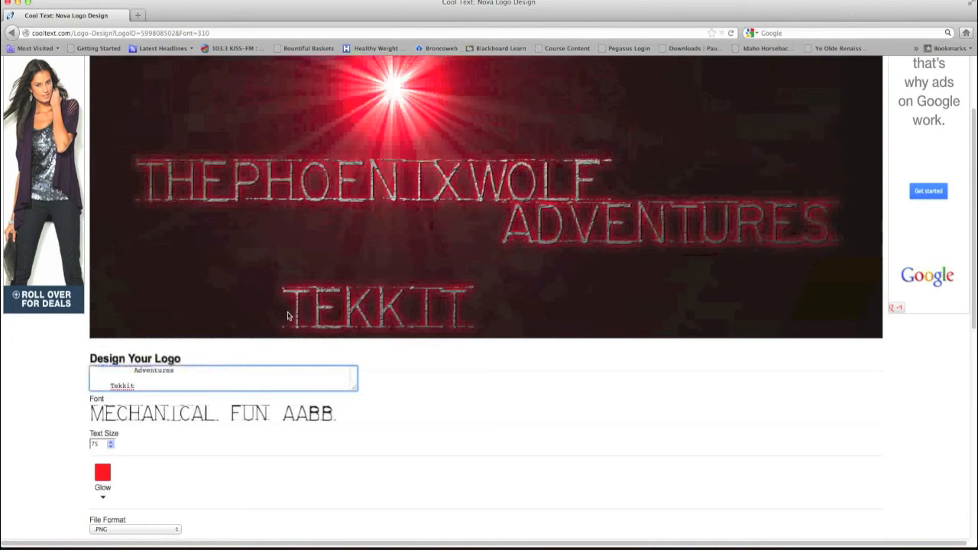
scroll(334, 303, "up", 4)
scroll(334, 303, "down", 3)
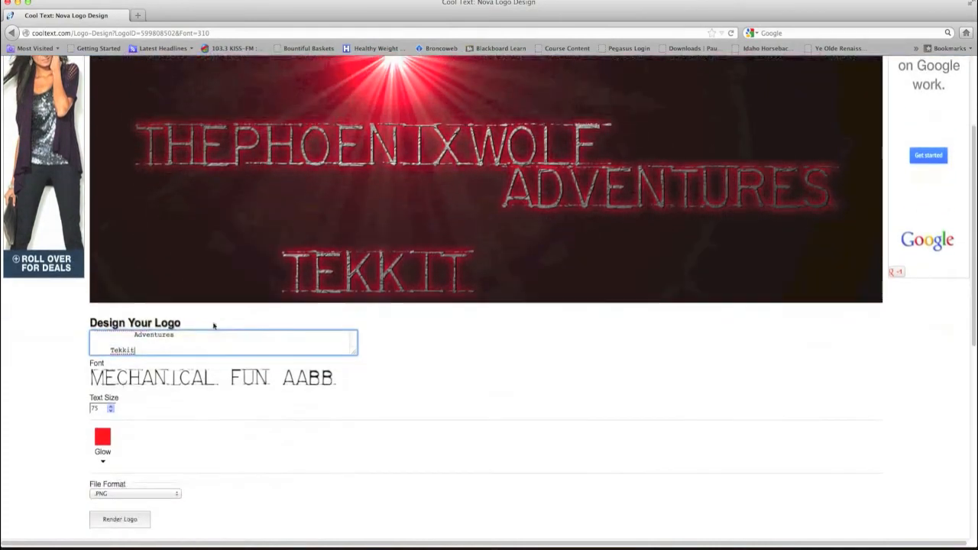
- Add several blank lines below "Tekkit" in the logo text and check the extended logo preview
key("ctrl+a")
key("BackSpace")
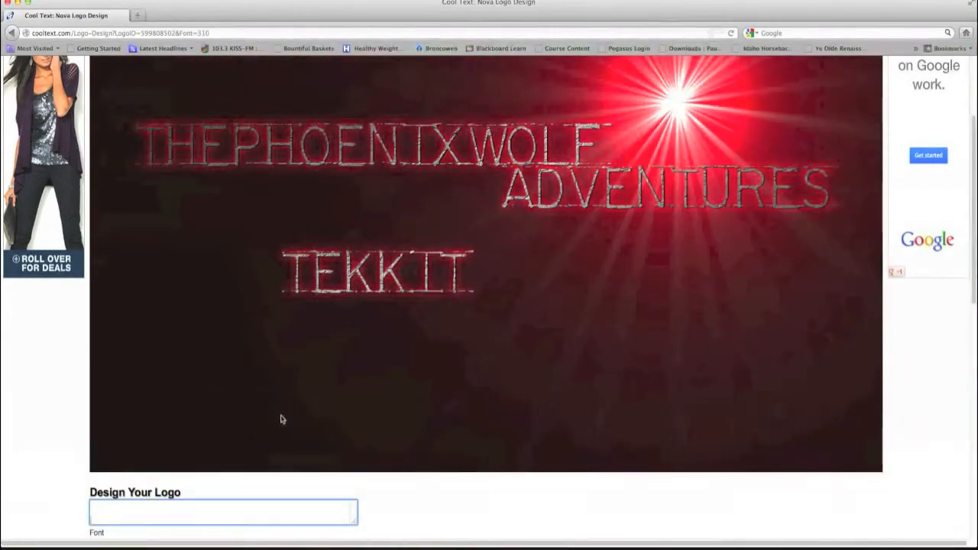
scroll(298, 415, "up", 3)
scroll(304, 416, "down", 5)
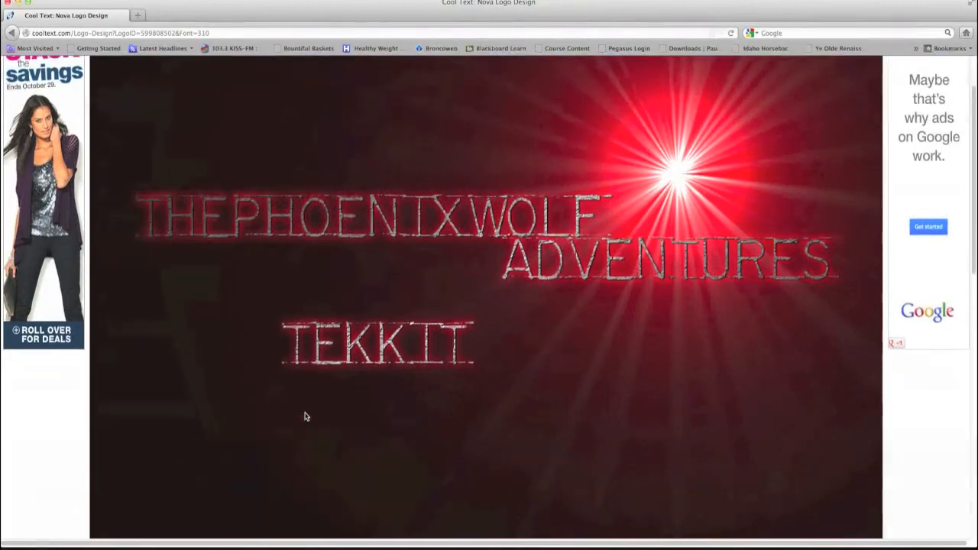
scroll(304, 416, "down", 3)
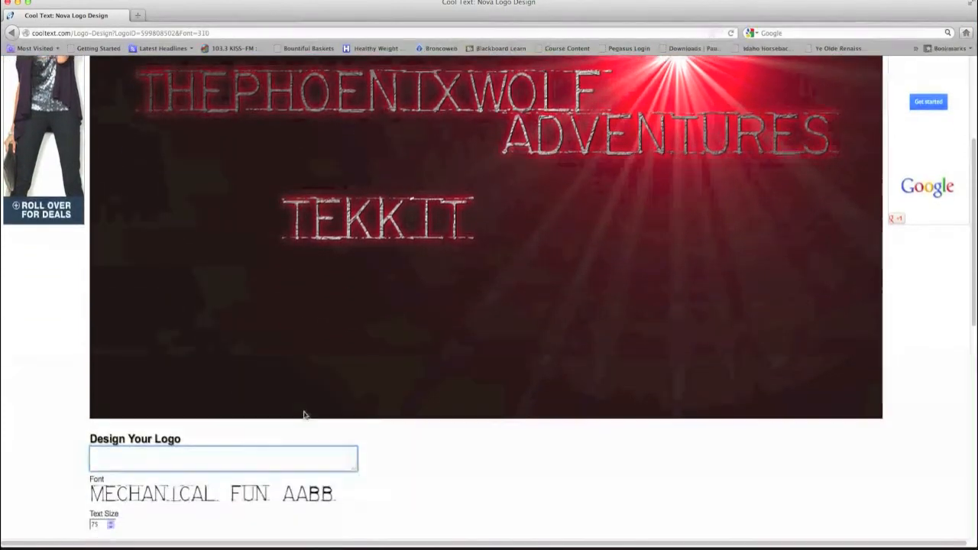
- Insert one more blank line above "Tekkit" and indent that line further to shift the word across the logo
type("Tekkit")
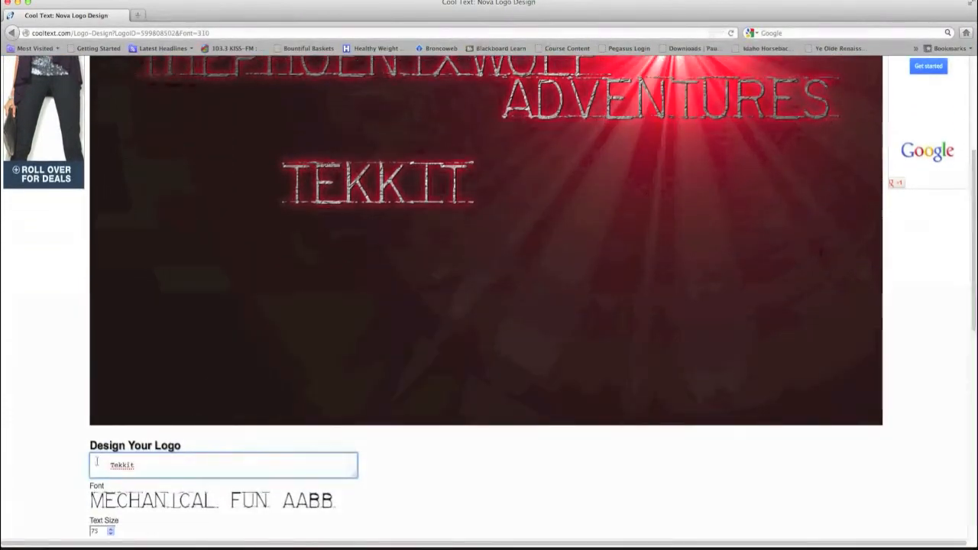
left_click(107, 463)
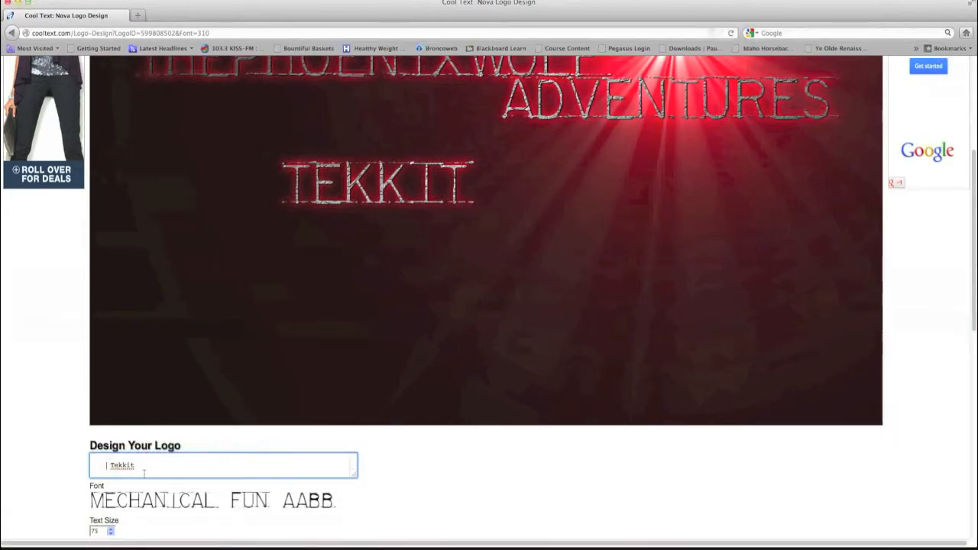
left_click(185, 474)
key("Return")
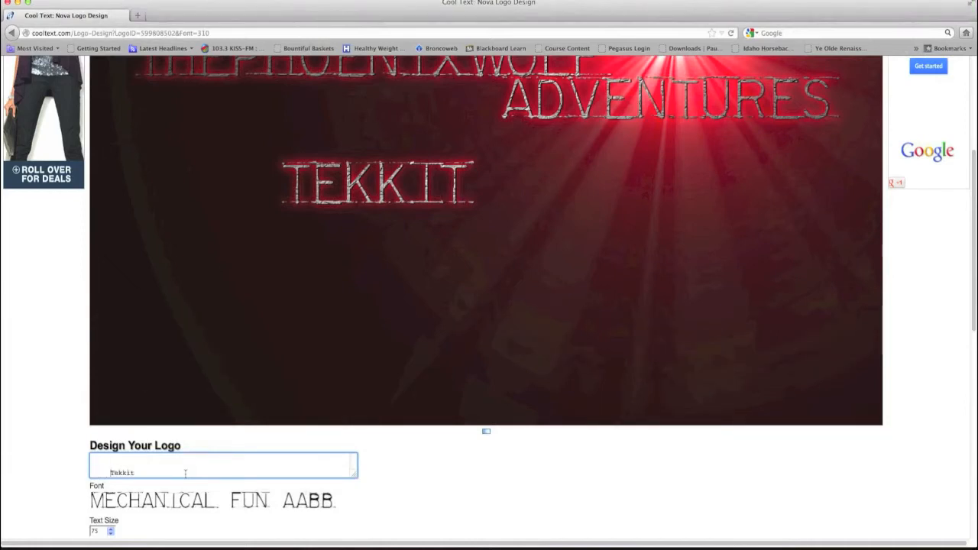
key("BackSpace")
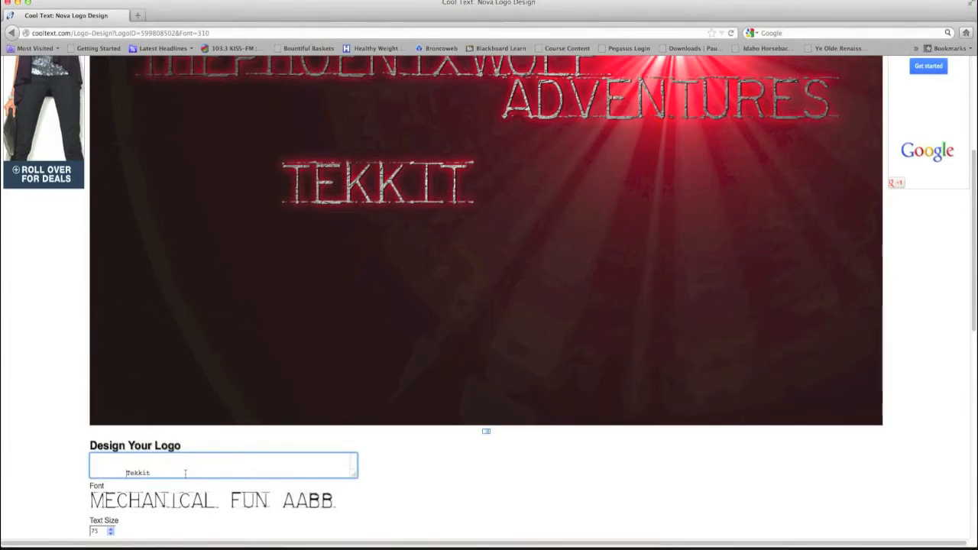
scroll(515, 374, "down", 1)
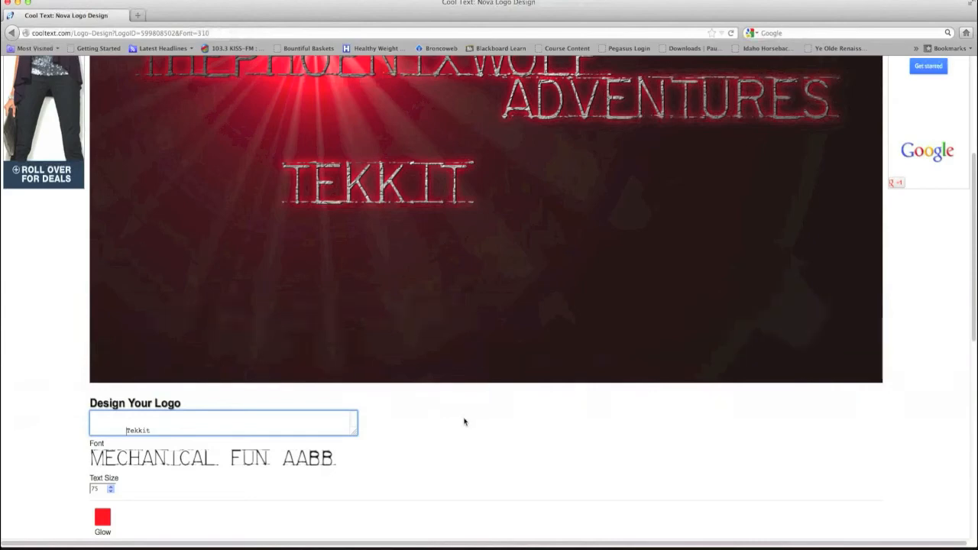
scroll(465, 420, "up", 3)
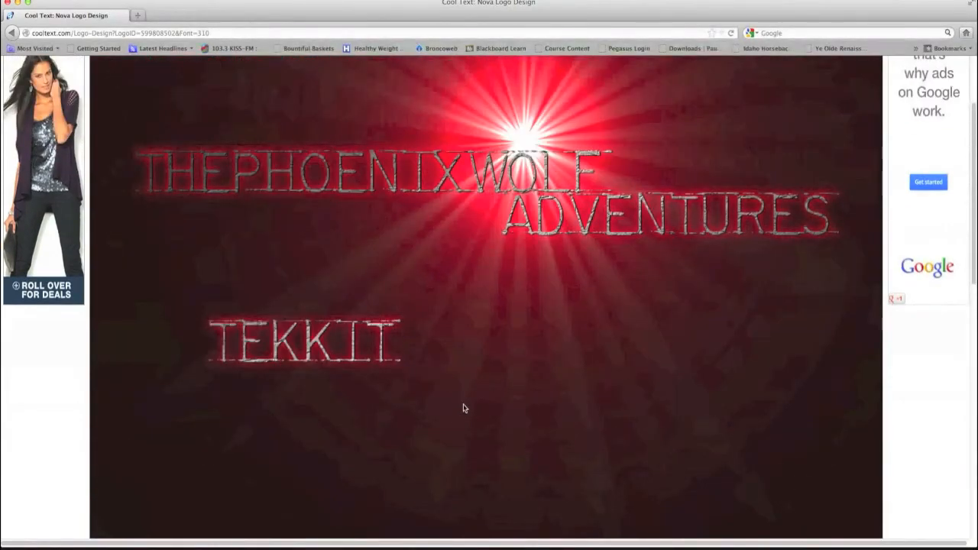
scroll(430, 395, "down", 3)
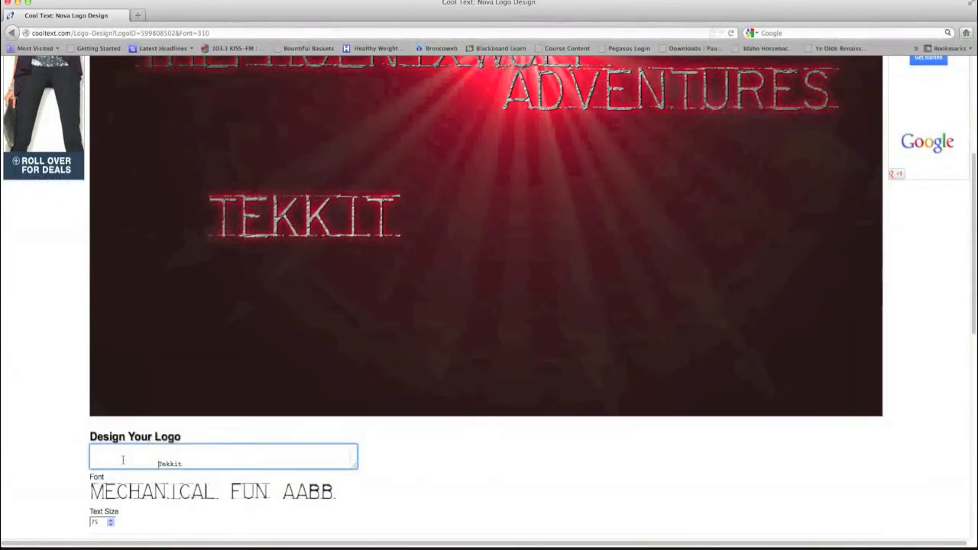
- Add a few more spaces before "Tekkit" and check the word's placement in the logo preview
scroll(357, 434, "down", 3)
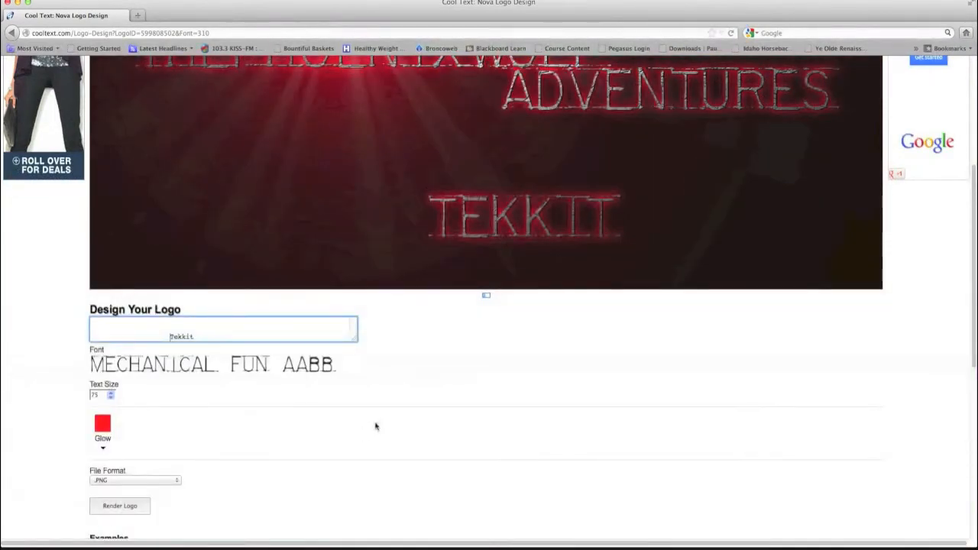
scroll(437, 402, "up", 2)
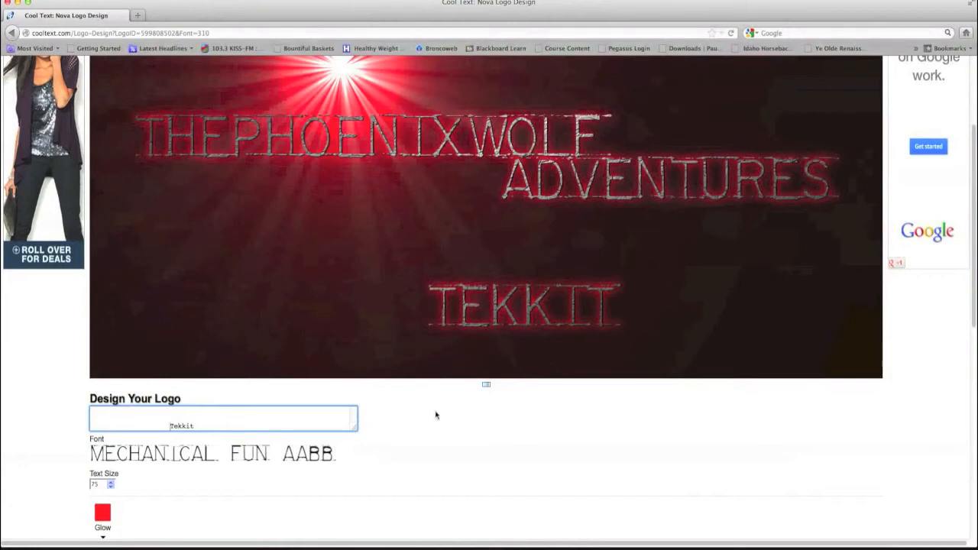
scroll(435, 415, "up", 2)
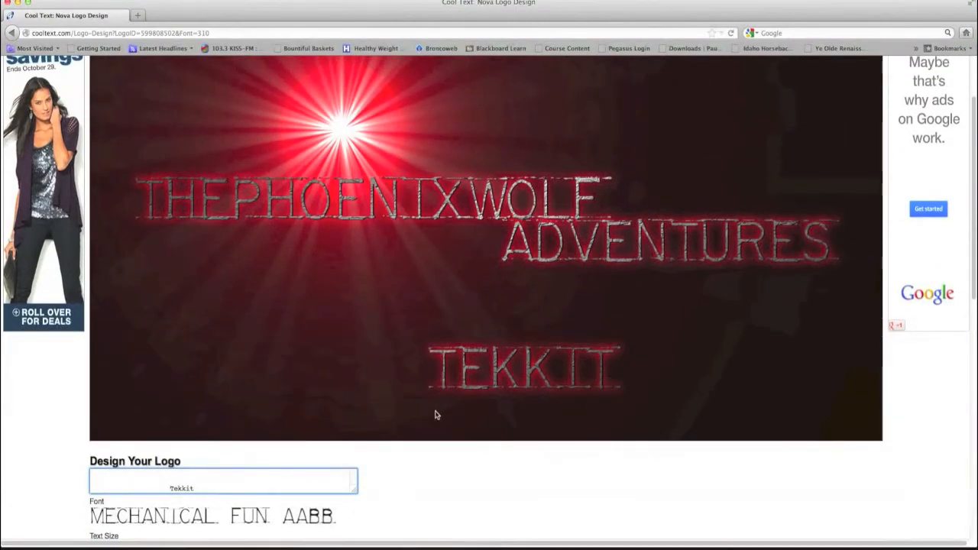
scroll(429, 388, "down", 5)
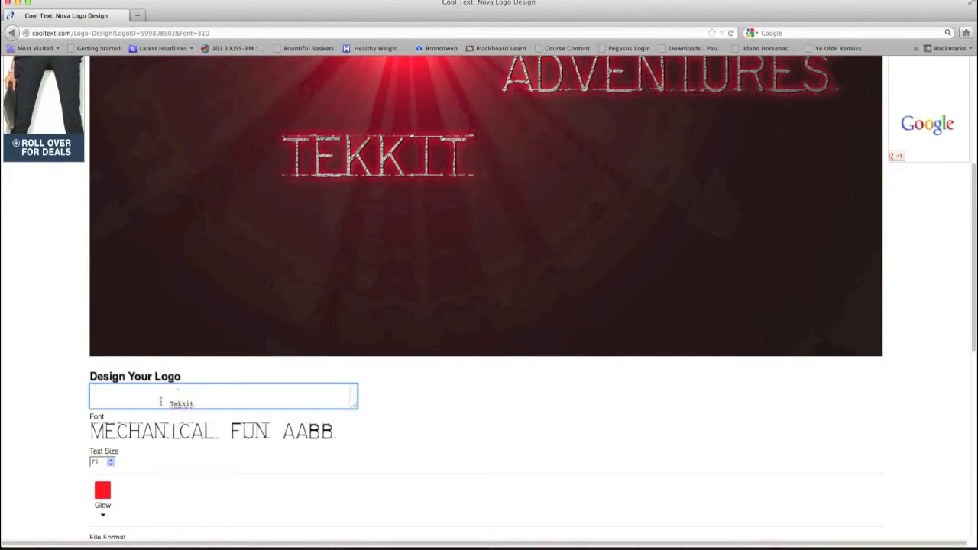
scroll(188, 393, "down", 3)
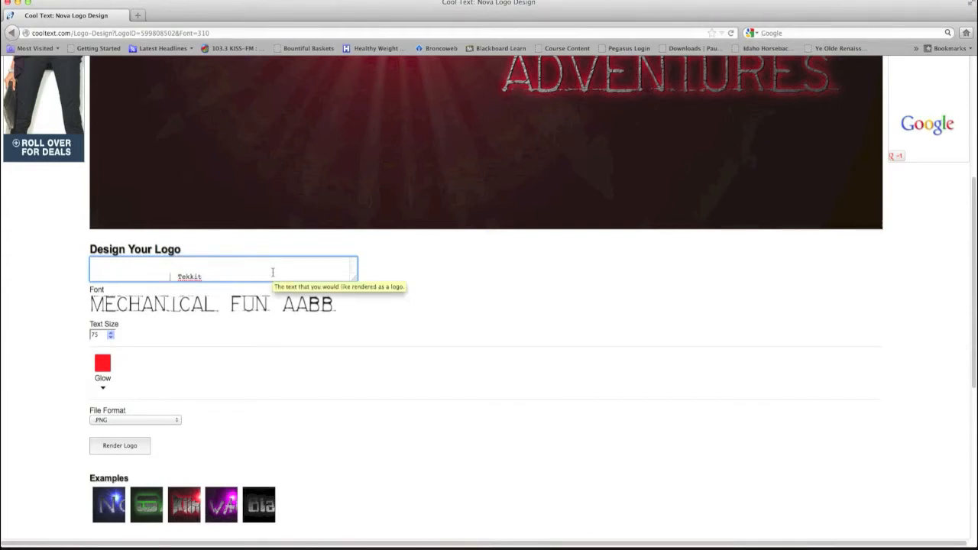
scroll(273, 273, "up", 1)
scroll(221, 274, "down", 3)
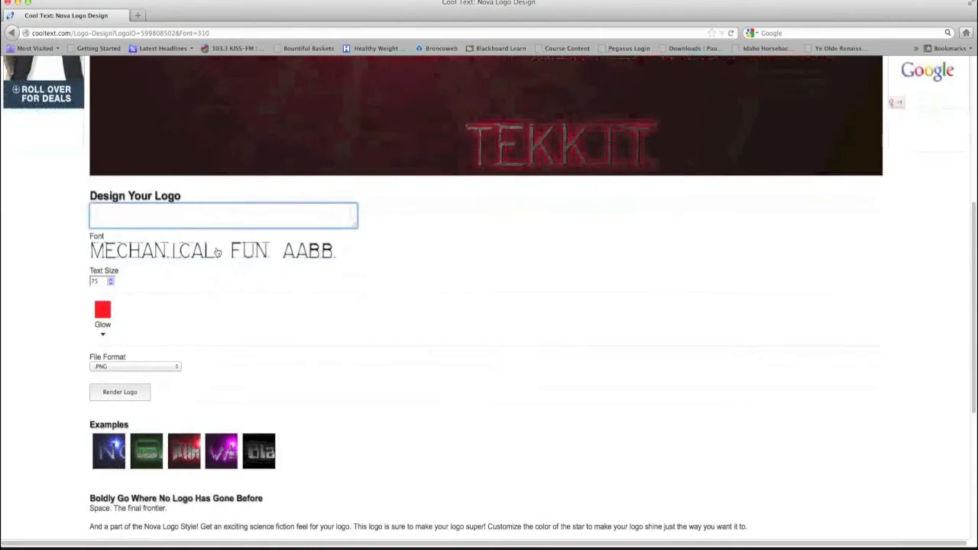
scroll(201, 225, "up", 2)
scroll(199, 240, "up", 5)
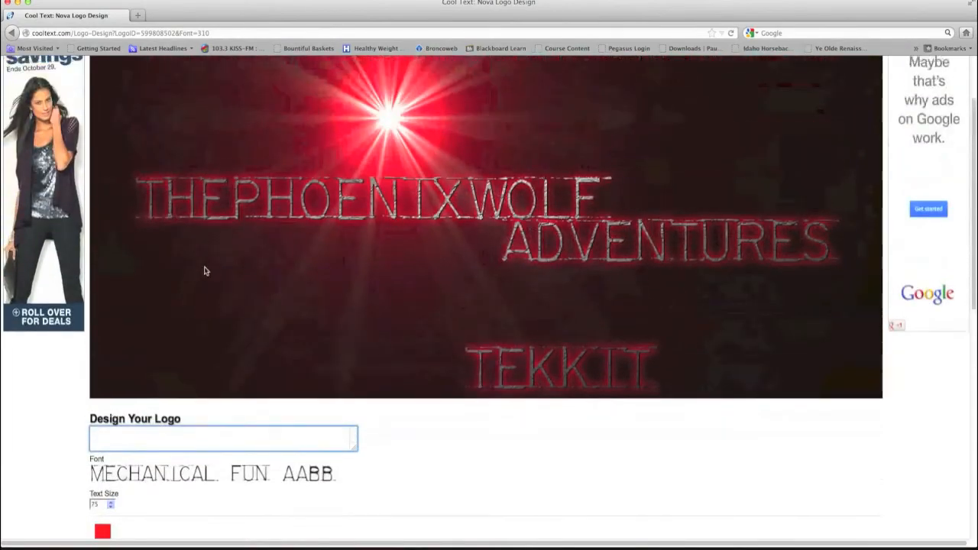
- Enlarge the logo text box to show every line and delete four spaces before "Tekkit"
left_click_drag(361, 464, 407, 548)
scroll(548, 461, "down", 2)
scroll(548, 461, "down", 1)
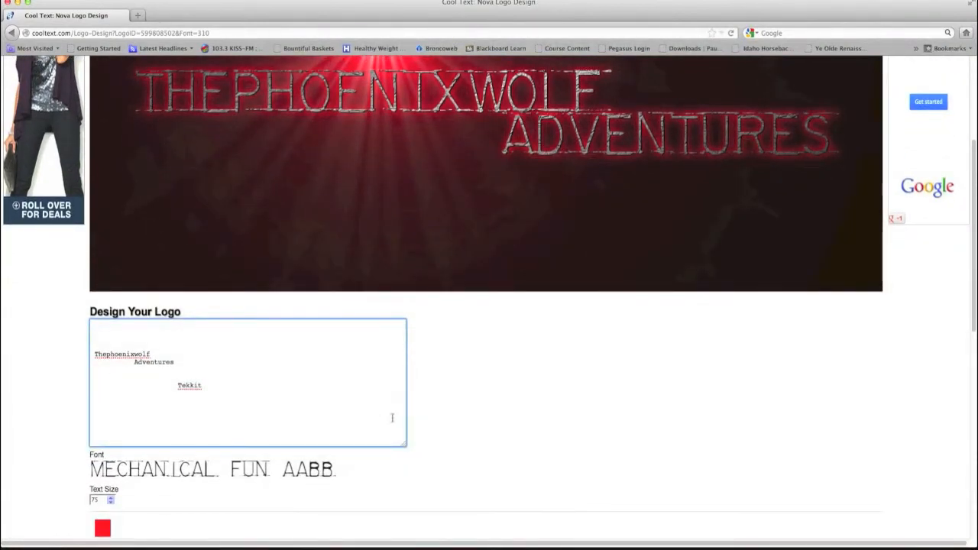
key("BackSpace")
key("BackSpace")
key("BackSpace")
key("BackSpace")
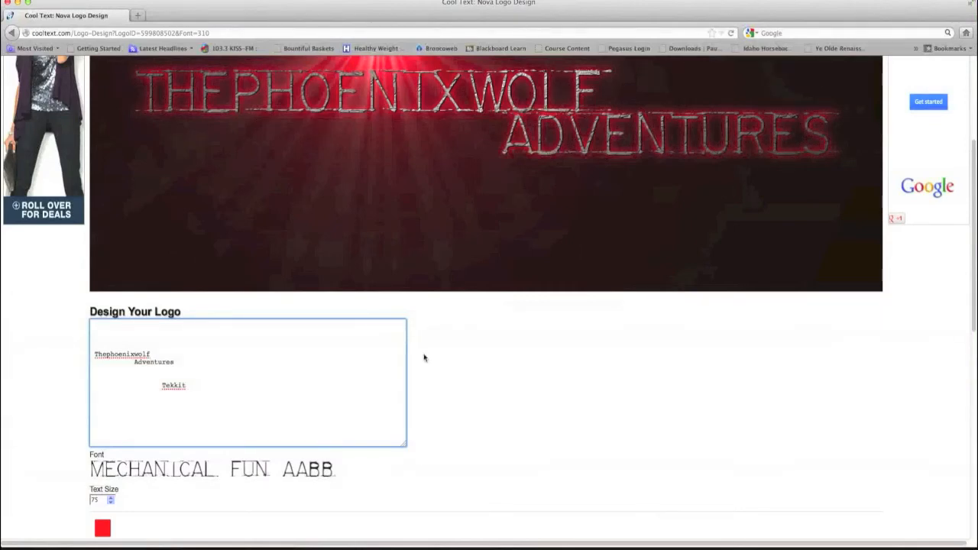
scroll(465, 267, "up", 5)
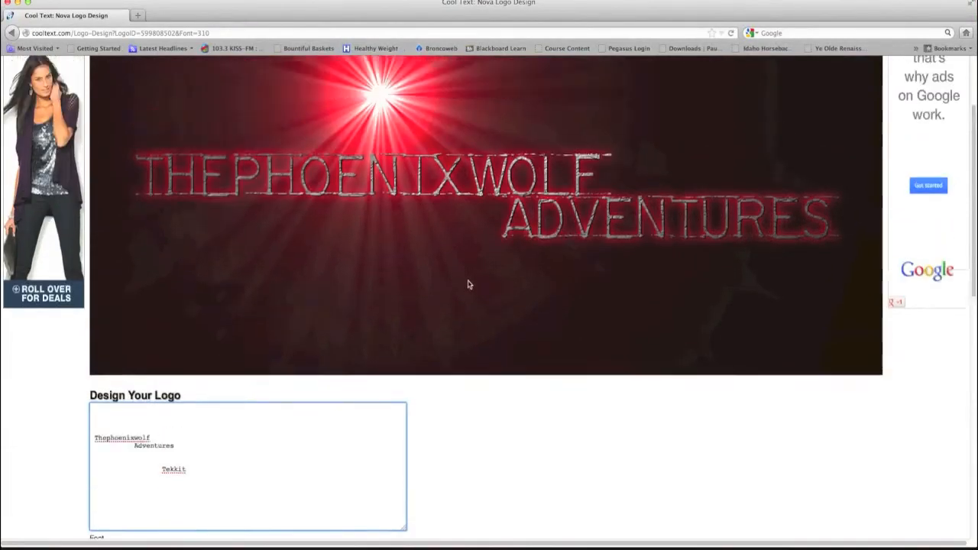
scroll(464, 292, "down", 4)
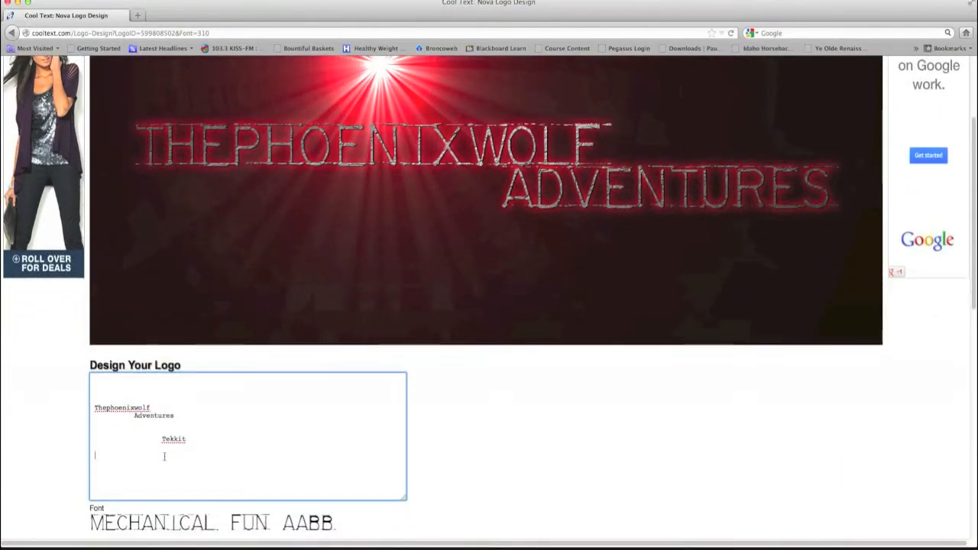
- Delete ten more spaces before "Tekkit" to reduce its indent and check the preview
left_click(156, 440)
key("BackSpace")
key("BackSpace")
key("BackSpace")
key("BackSpace")
key("BackSpace")
key("BackSpace")
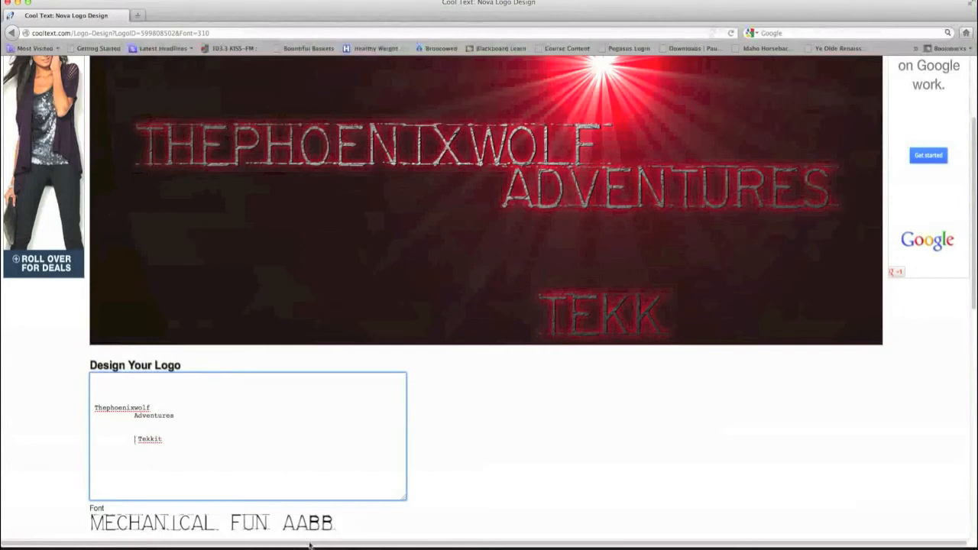
key("BackSpace")
key("BackSpace")
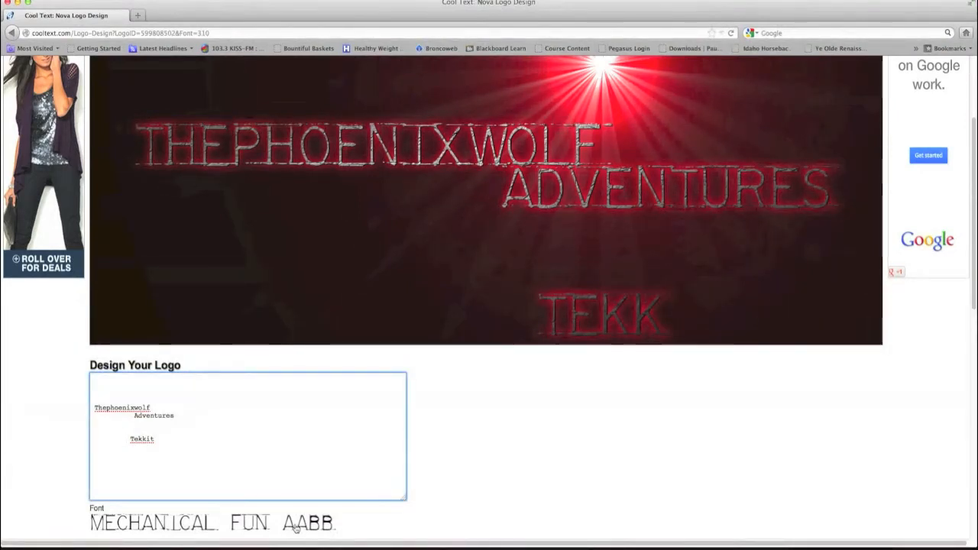
key("BackSpace")
key("BackSpace")
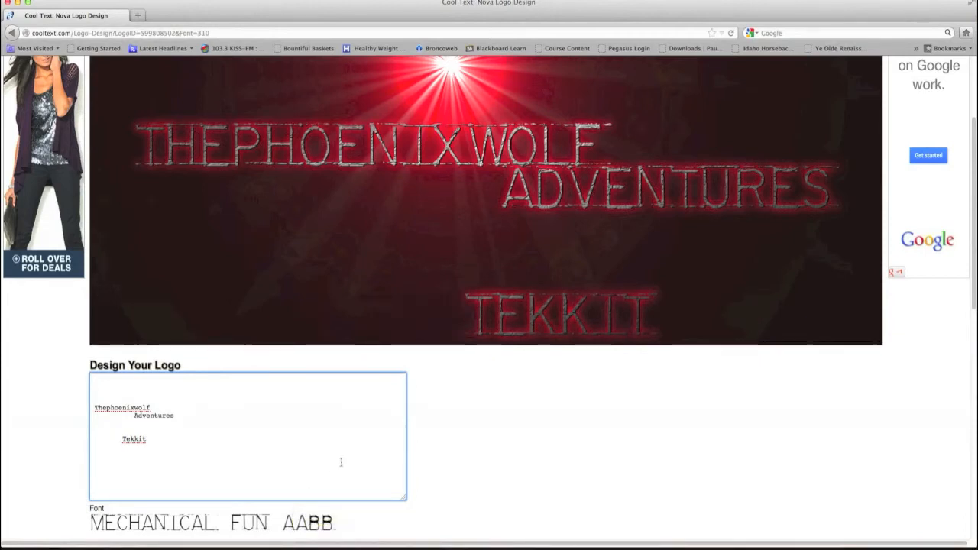
scroll(371, 411, "down", 3)
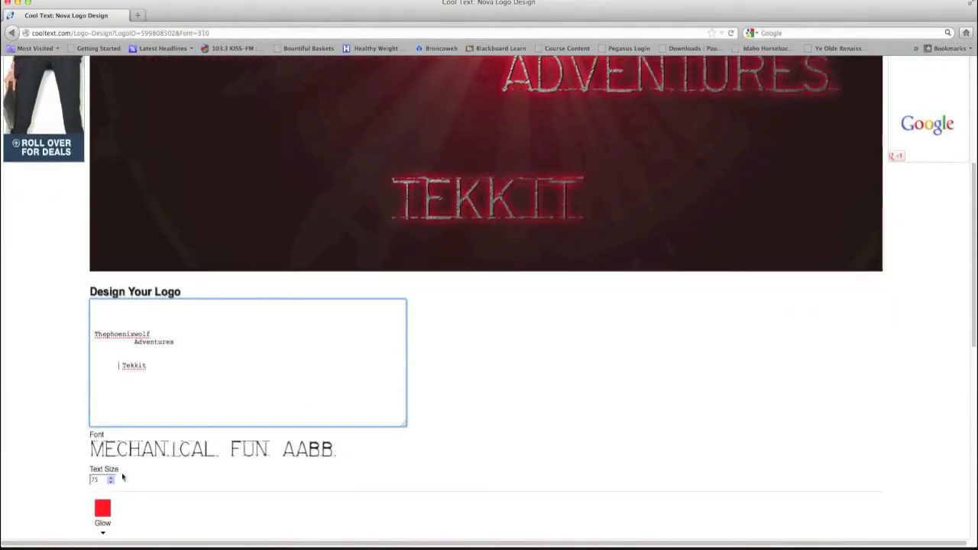
- Set the logo's text size to 90 and check the whole enlarged text in the preview
left_click(110, 480)
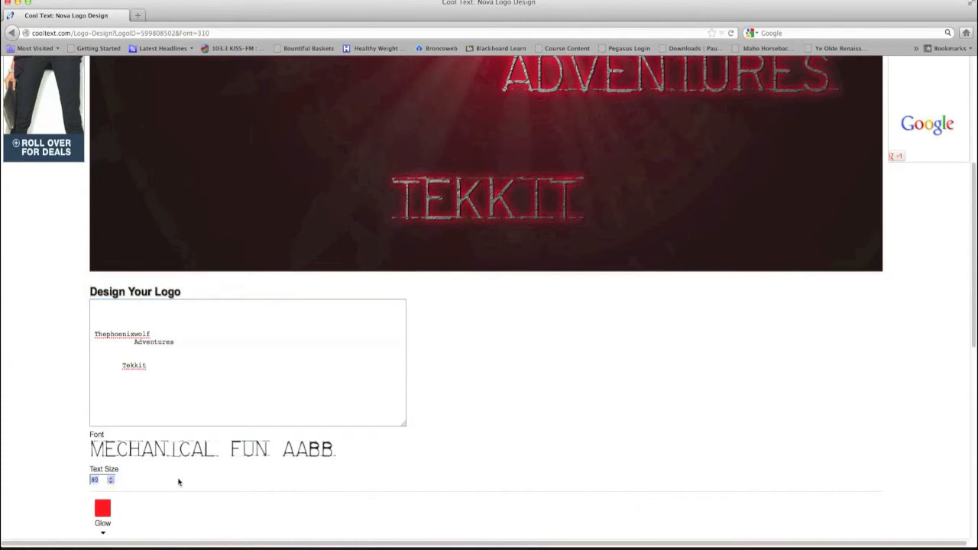
scroll(552, 387, "up", 5)
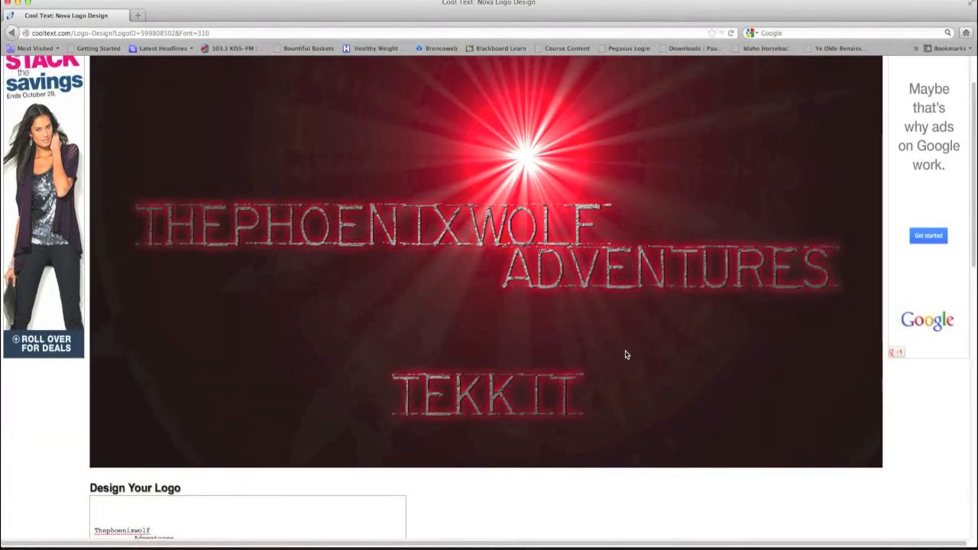
scroll(581, 353, "down", 3)
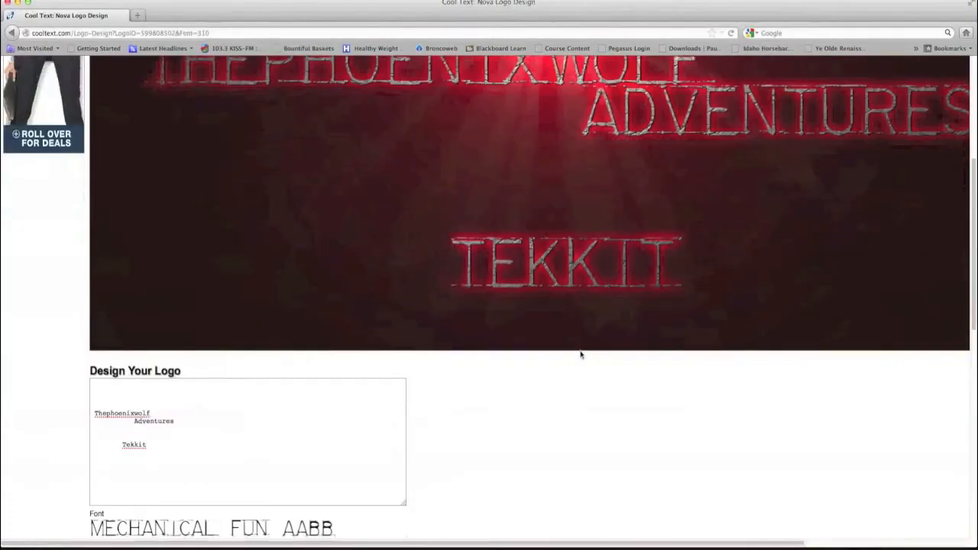
scroll(472, 374, "down", 2)
left_click(266, 353)
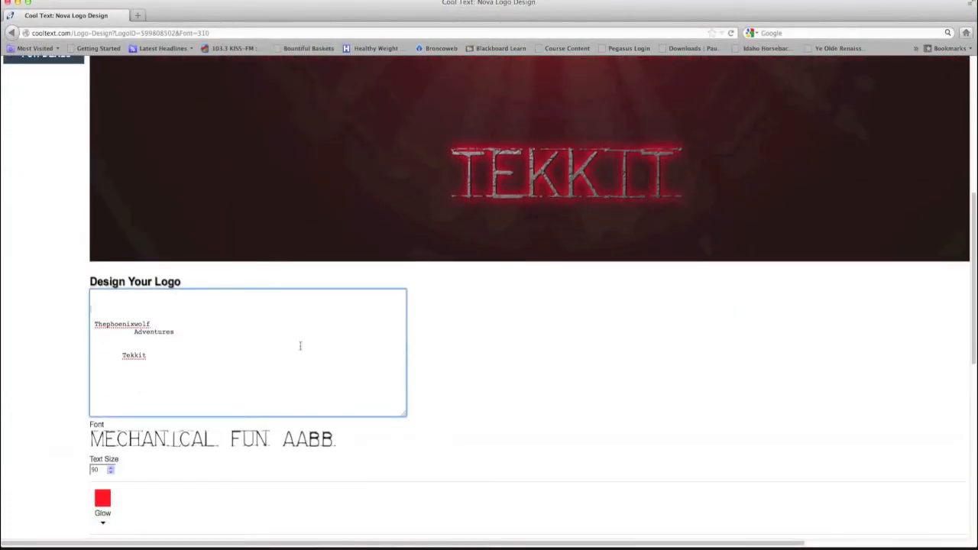
scroll(304, 351, "up", 5)
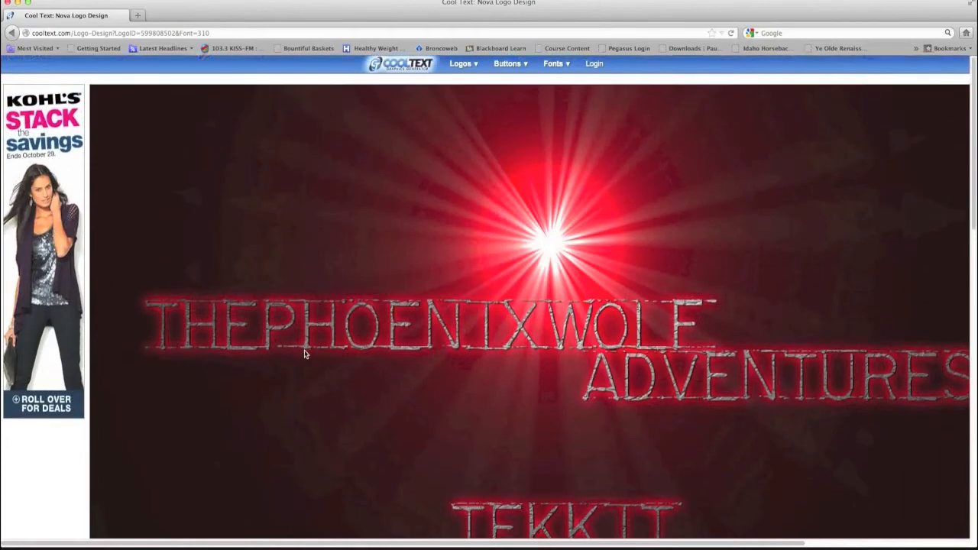
scroll(305, 353, "down", 1)
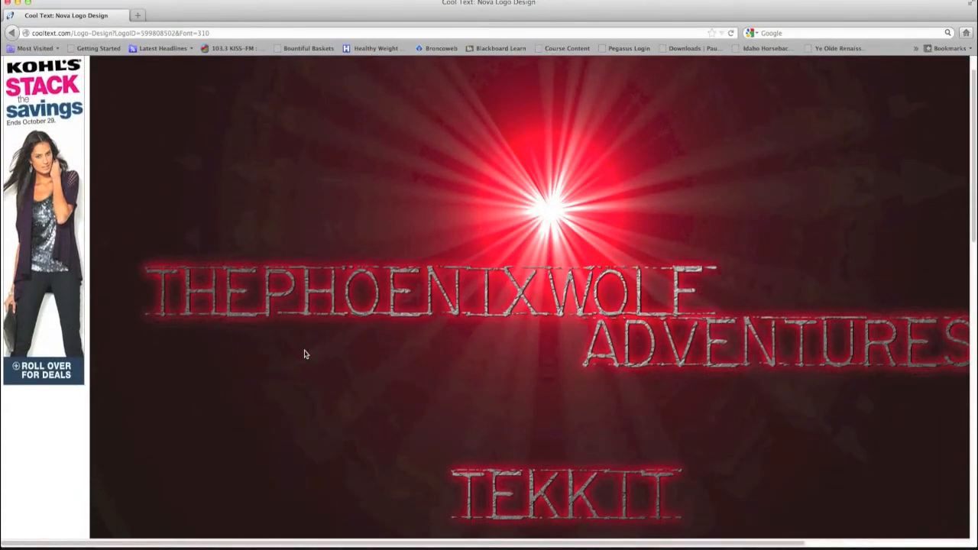
- Delete one space before "Adventures" to reduce its indent and check the line's placement in the logo preview
scroll(304, 353, "down", 8)
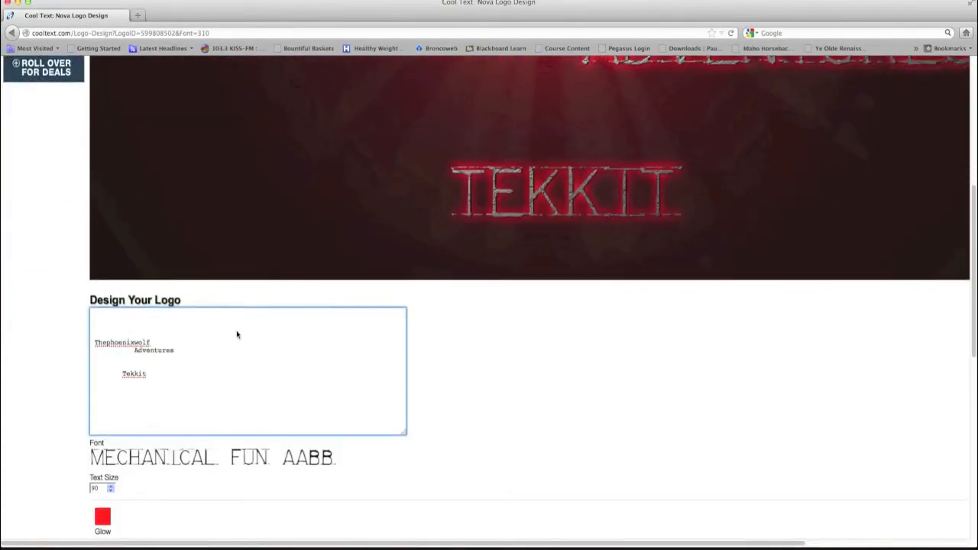
scroll(237, 334, "up", 4)
scroll(236, 331, "down", 4)
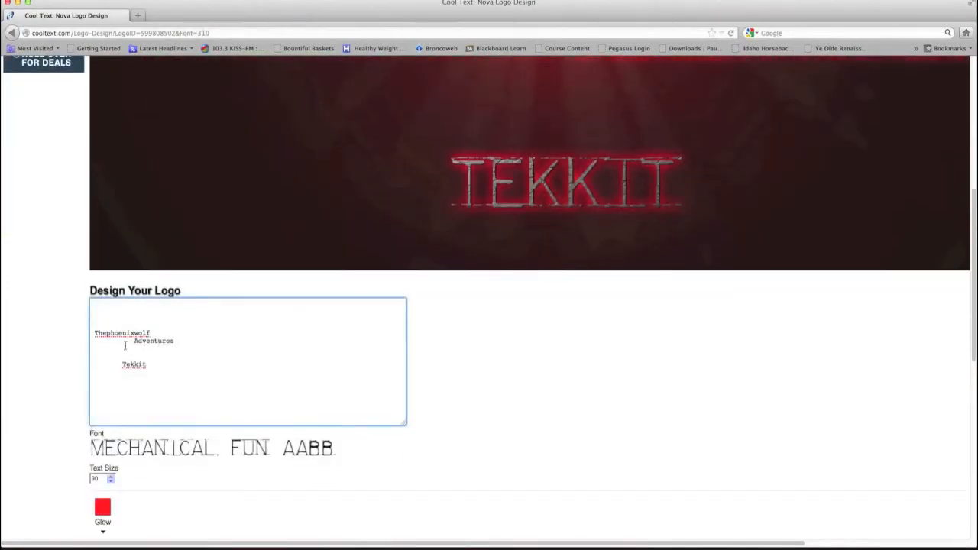
key("BackSpace")
scroll(344, 347, "up", 6)
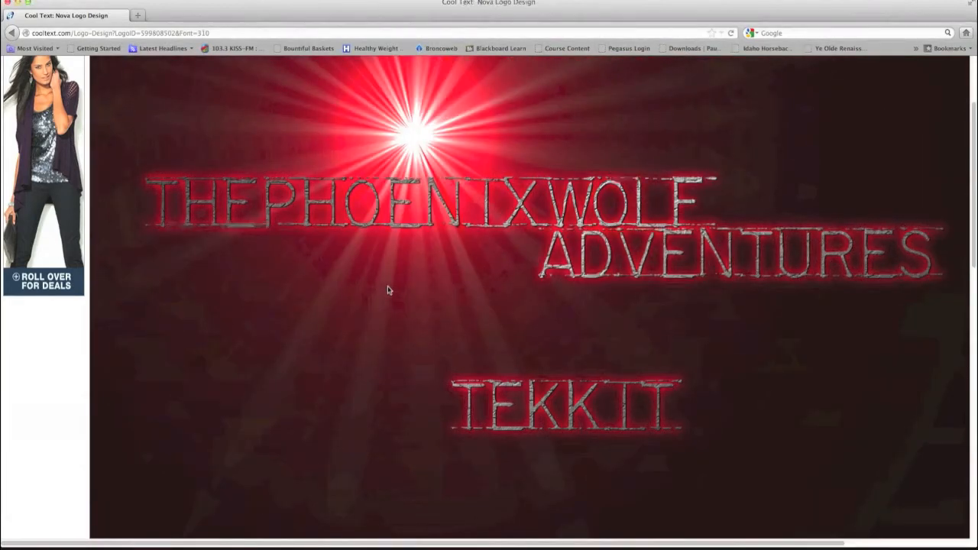
scroll(385, 289, "down", 3)
scroll(384, 288, "up", 6)
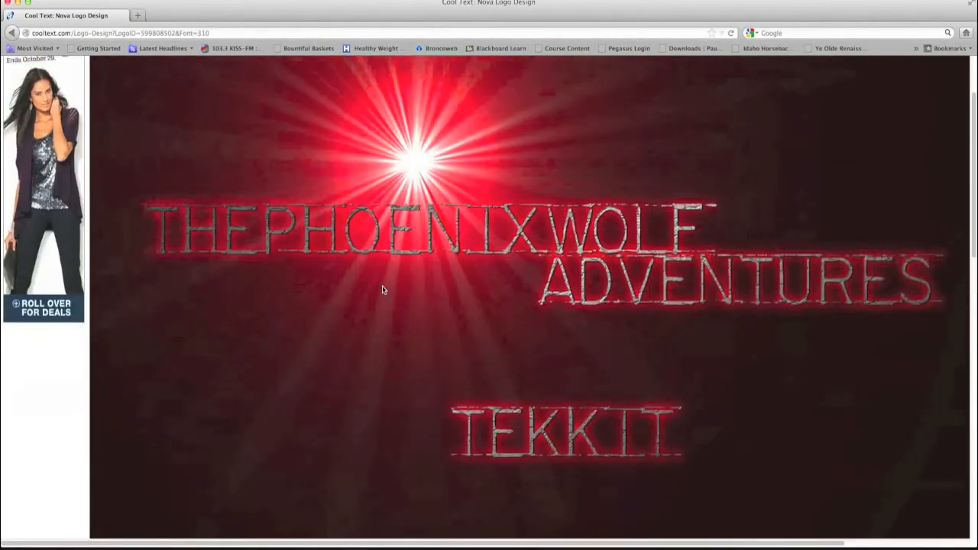
scroll(383, 287, "down", 10)
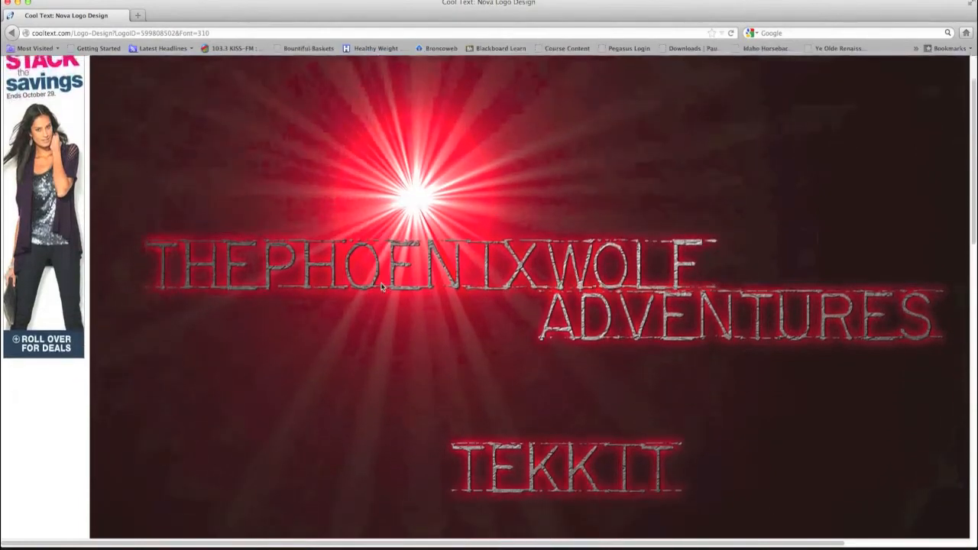
scroll(382, 286, "down", 5)
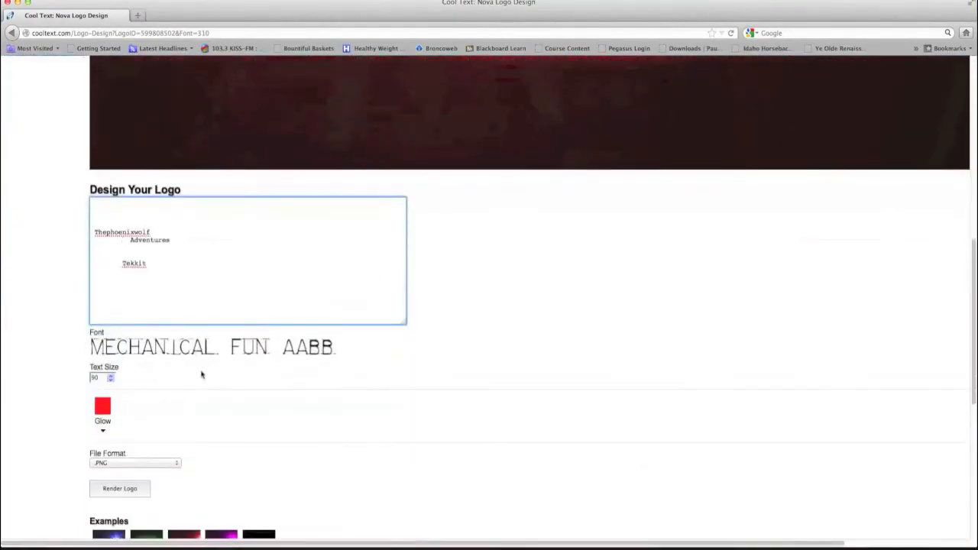
- Set the logo's file format to .JPG
scroll(390, 273, "down", 6)
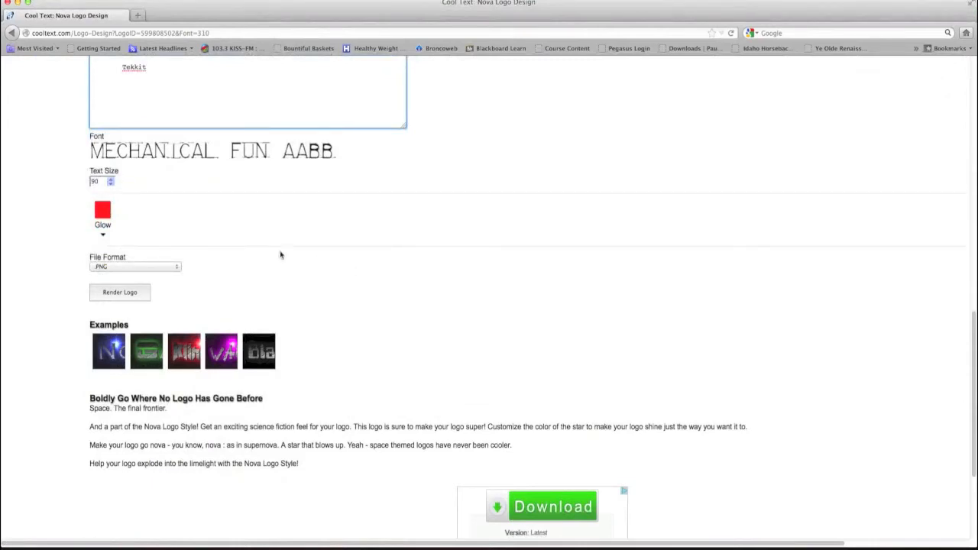
scroll(373, 286, "up", 1)
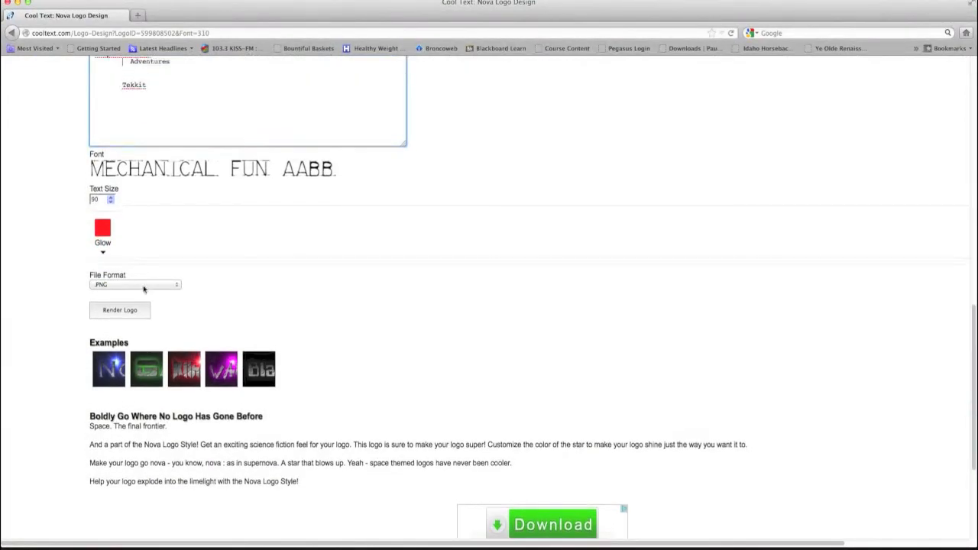
left_click(171, 288)
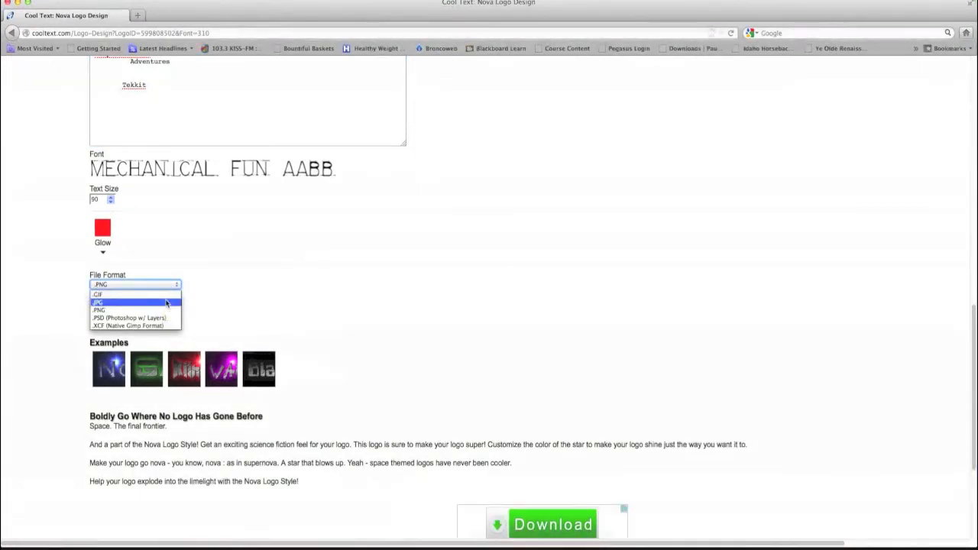
left_click(167, 303)
- Change the logo's glow colour to dark green, hex 128503, and check it in the preview
scroll(235, 285, "up", 2)
scroll(235, 285, "up", 3)
left_click(102, 388)
scroll(345, 358, "down", 2)
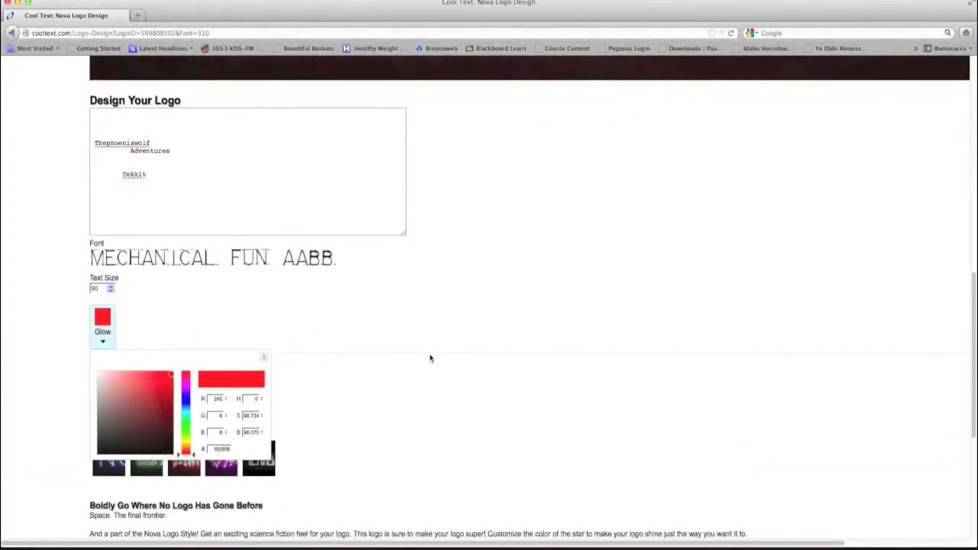
left_click_drag(185, 390, 185, 428)
left_click_drag(165, 391, 168, 404)
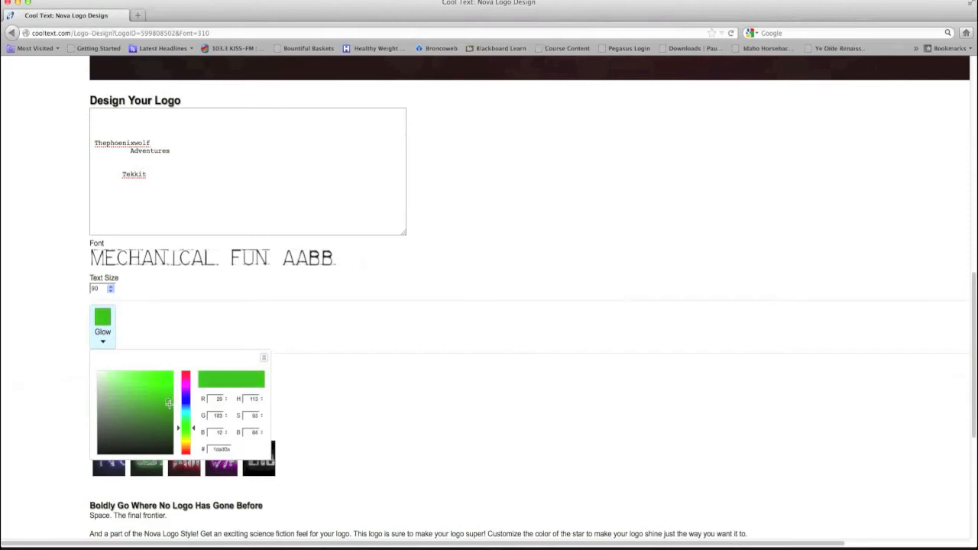
left_click(169, 415)
left_click_drag(169, 417, 172, 411)
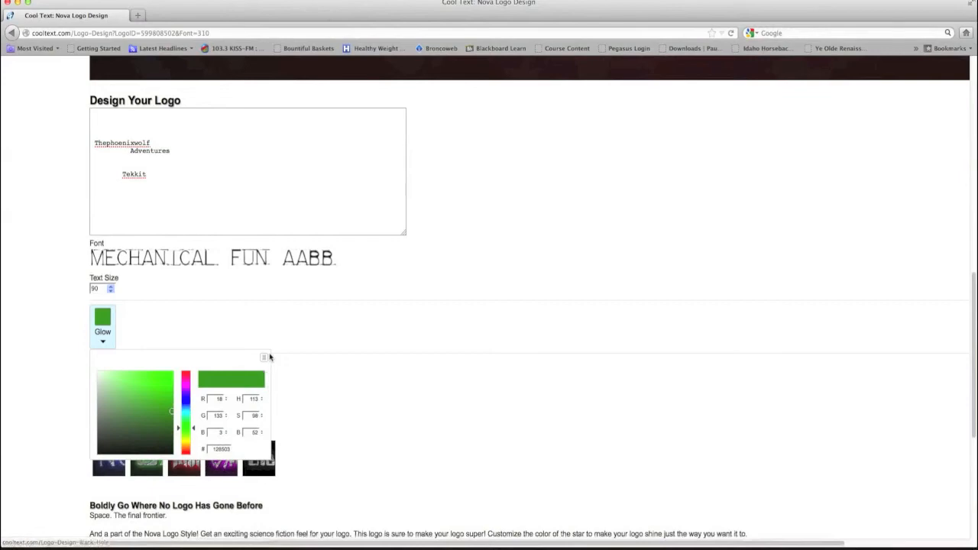
left_click(264, 358)
scroll(426, 435, "up", 10)
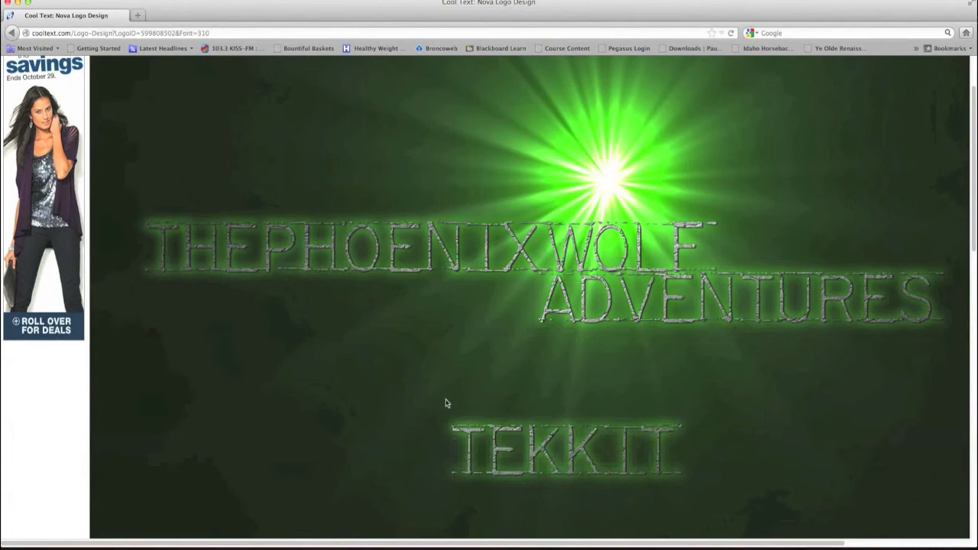
- Render the finished green Nova logo as an image
scroll(402, 353, "down", 3)
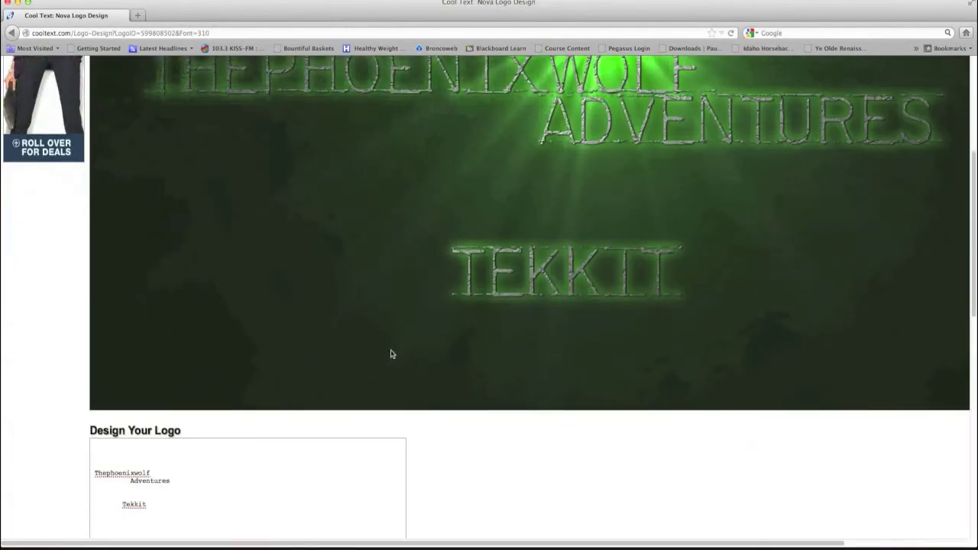
scroll(392, 353, "down", 5)
scroll(319, 373, "down", 3)
left_click(120, 310)
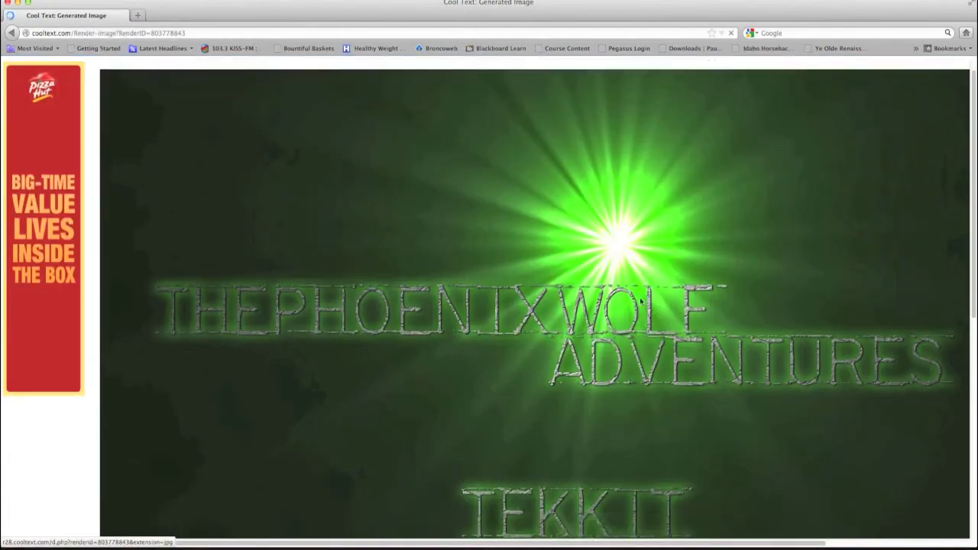
- Look over the rendered logo, download and save the image file, and close the downloads list
scroll(640, 302, "down", 3)
left_click_drag(523, 543, 589, 542)
scroll(609, 445, "up", 3)
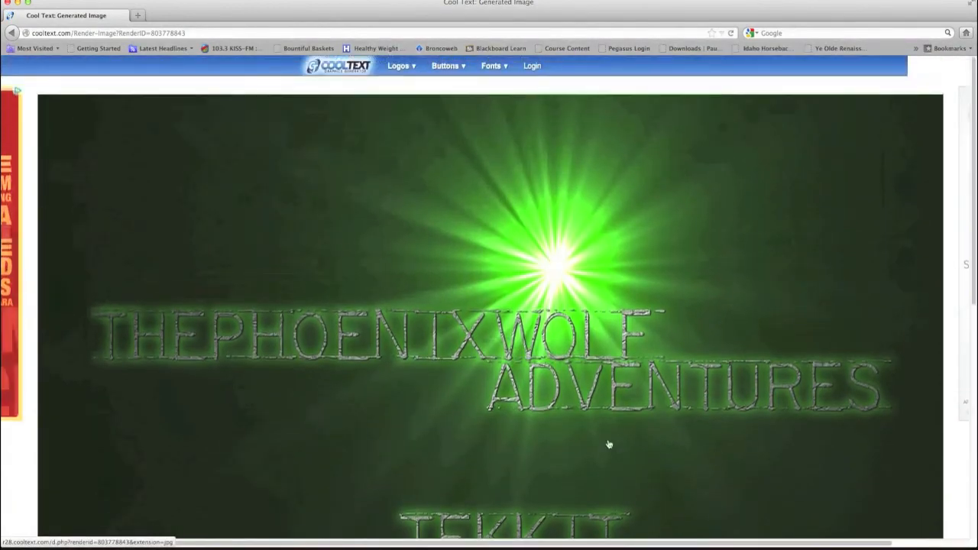
scroll(609, 444, "down", 5)
scroll(609, 444, "up", 3)
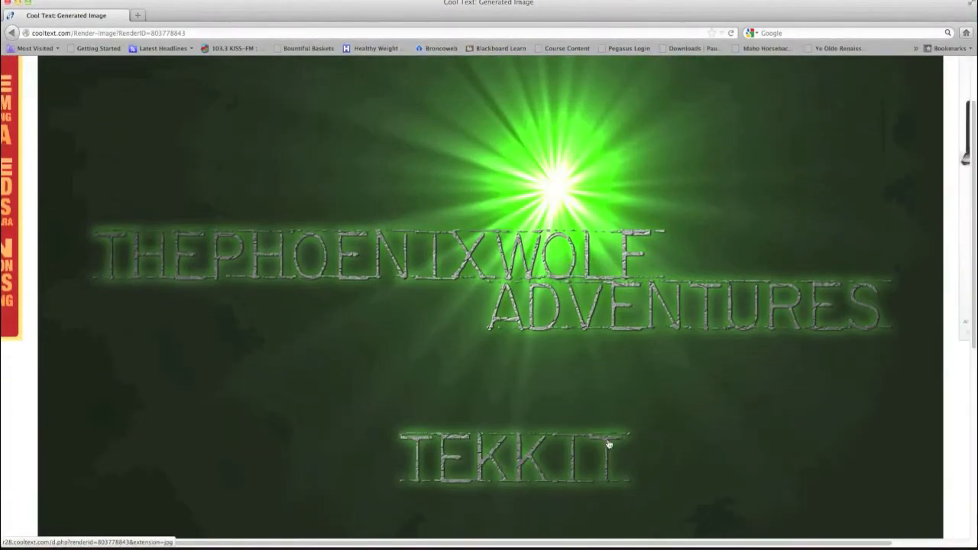
scroll(604, 443, "down", 4)
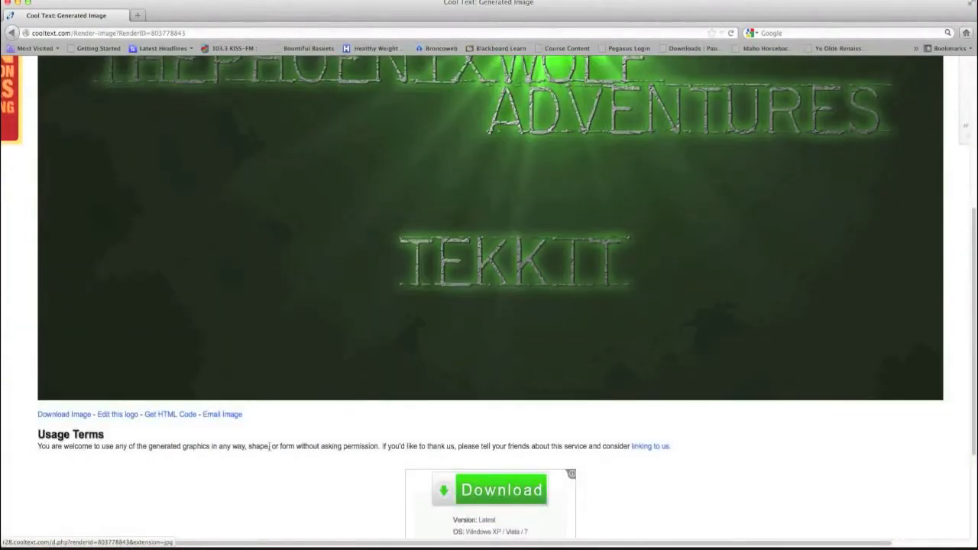
left_click(79, 415)
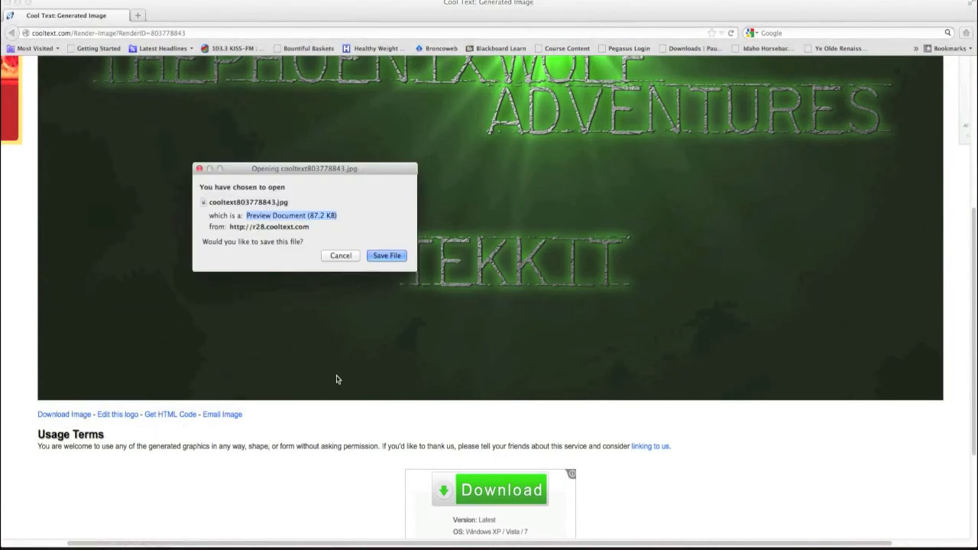
left_click(386, 257)
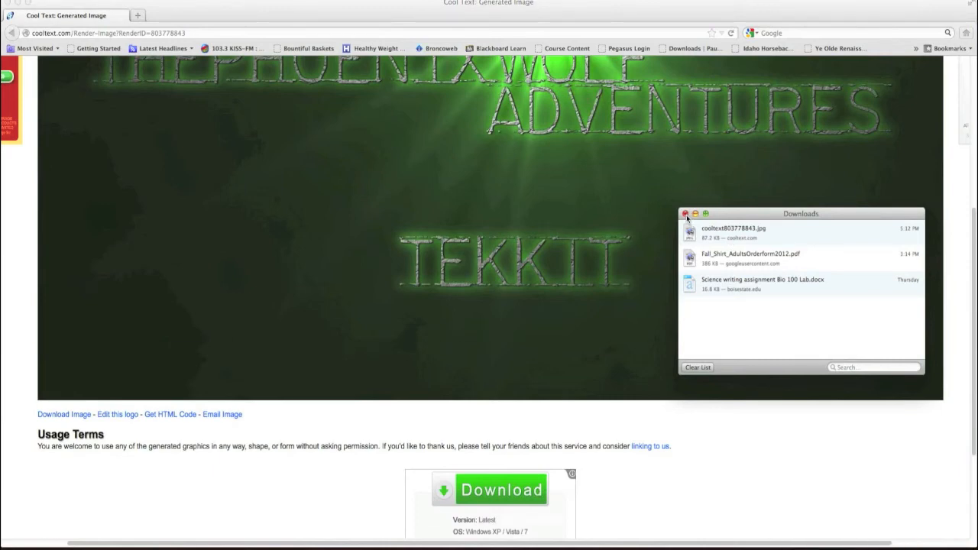
left_click(685, 214)
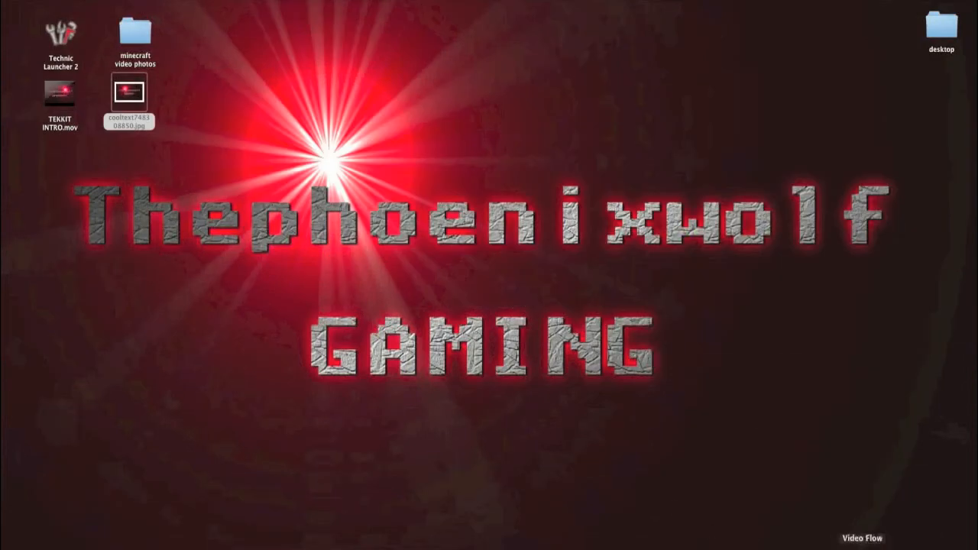
- Switch to iMovie and reposition its window on the desktop
left_click(789, 547)
left_click_drag(789, 534, 287, 90)
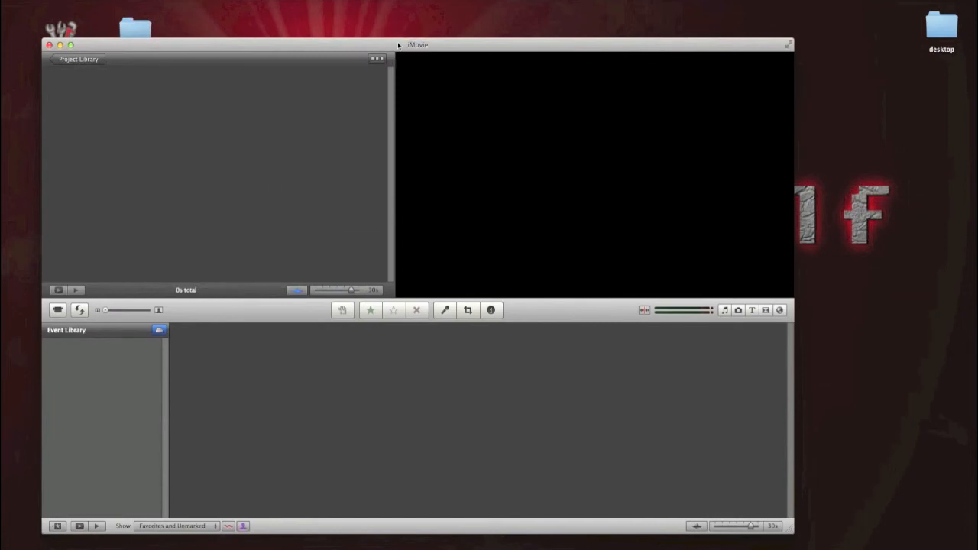
left_click_drag(398, 45, 515, 31)
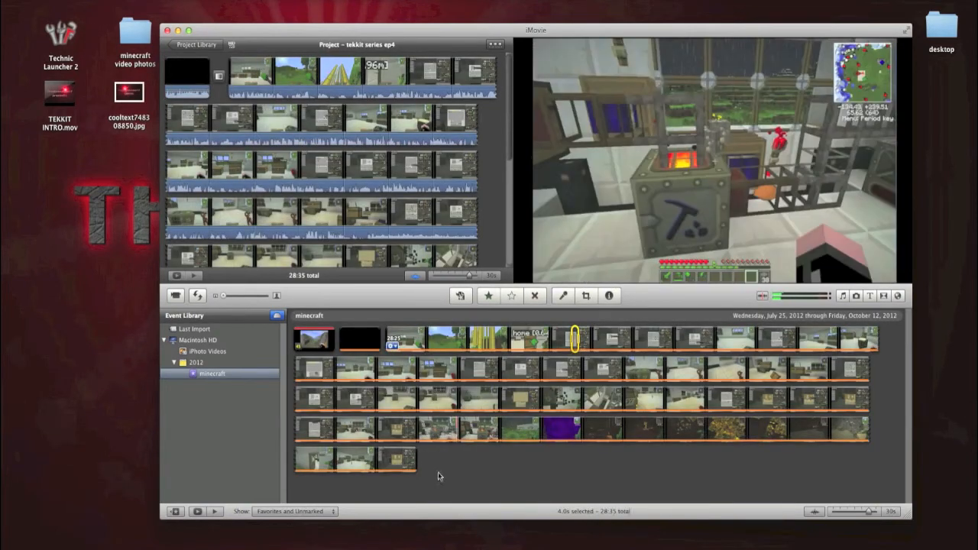
- Inspect the "A Tekkit Lets Play" title clip in the minecraft event and remove it from the event
double_click(365, 342)
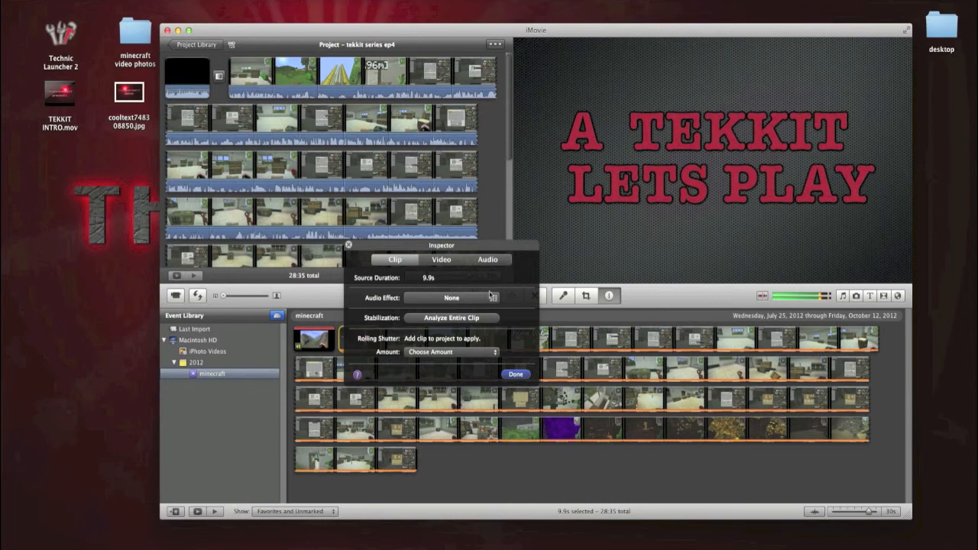
left_click(524, 377)
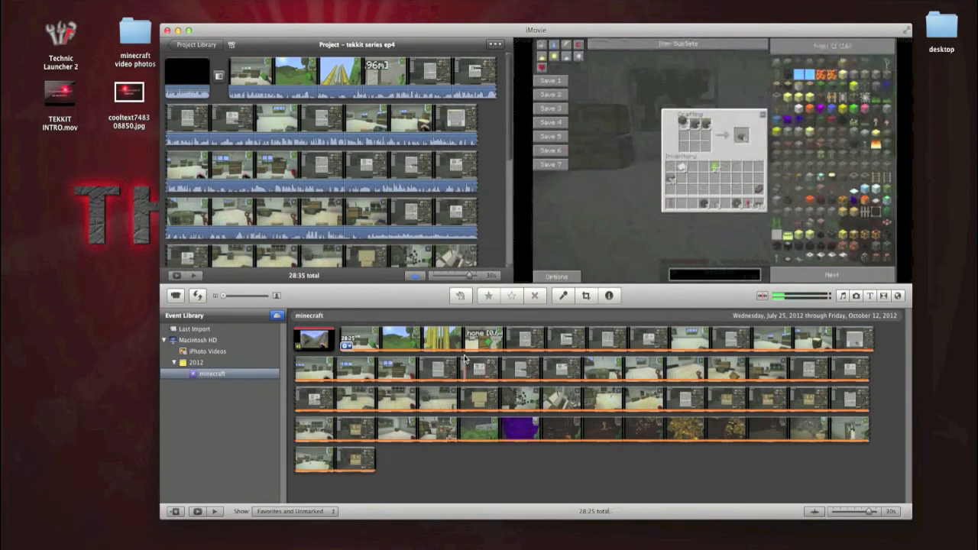
- Select the entire long gameplay clip in the minecraft event and remove it from the event
key("super+a")
key("i")
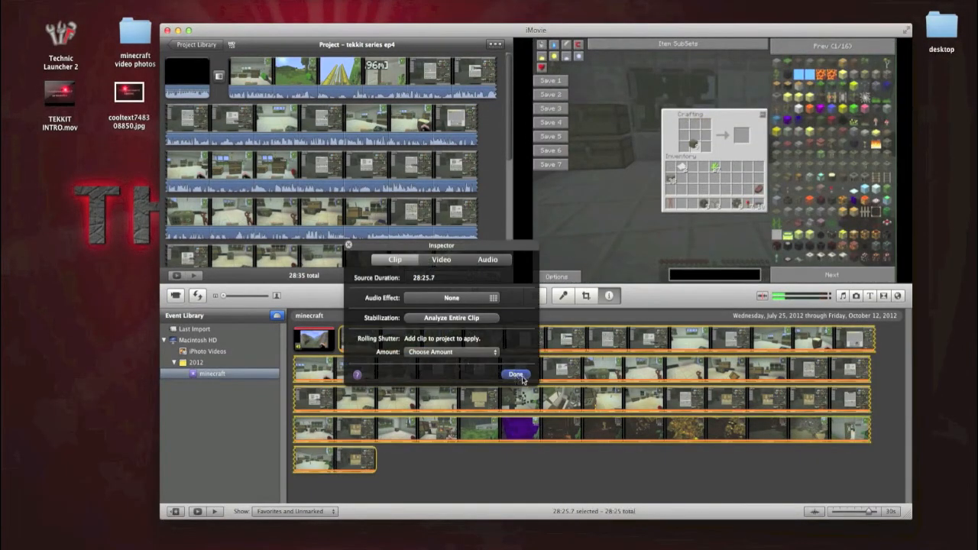
left_click(524, 378)
right_click(468, 338)
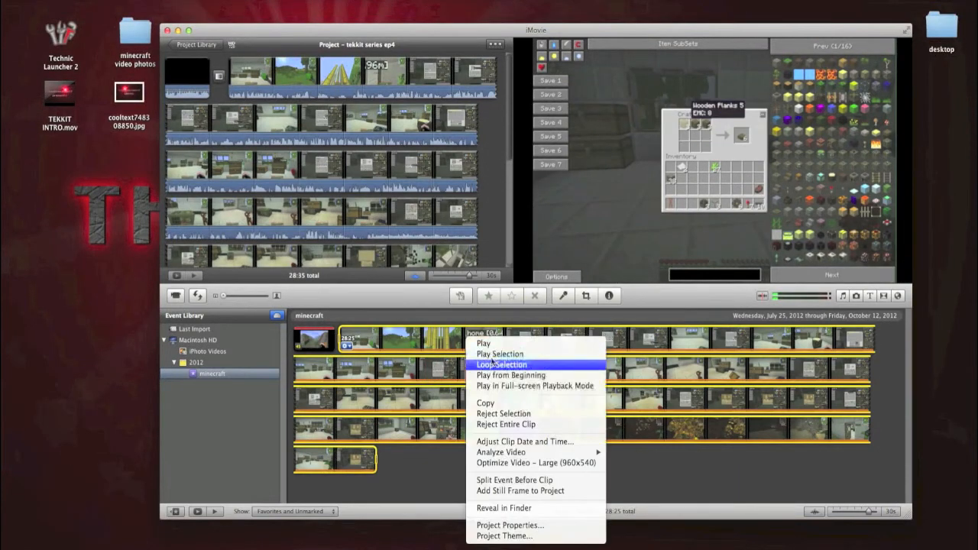
left_click(683, 527)
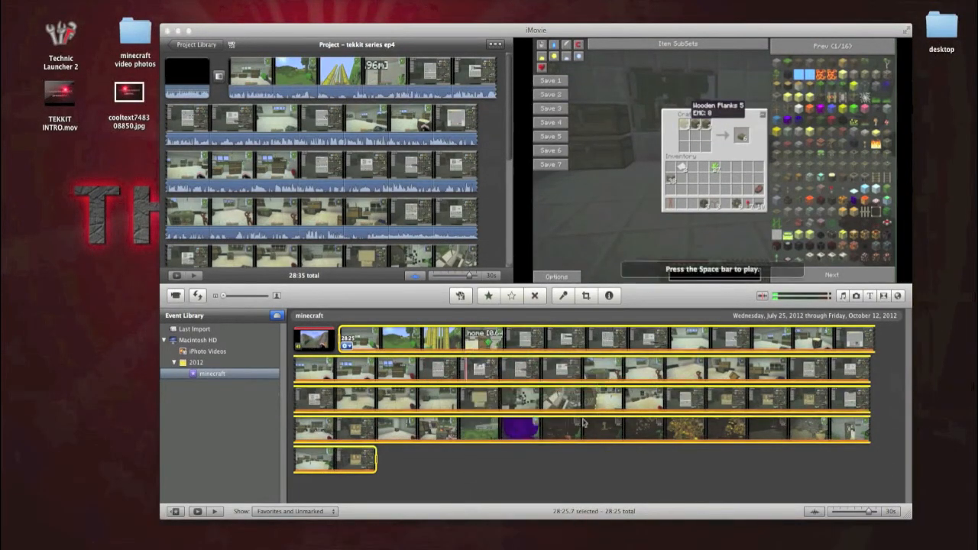
right_click(583, 422)
left_click(563, 423)
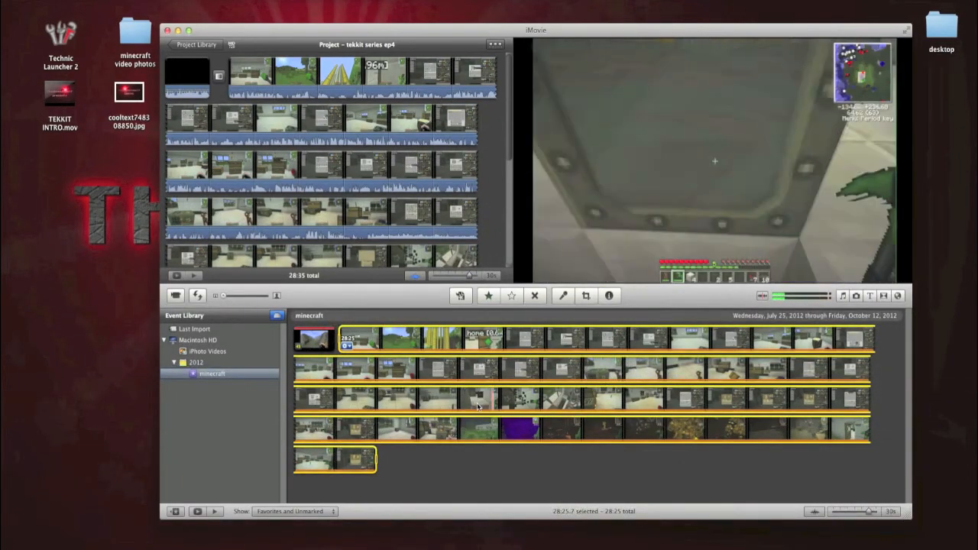
key("Delete")
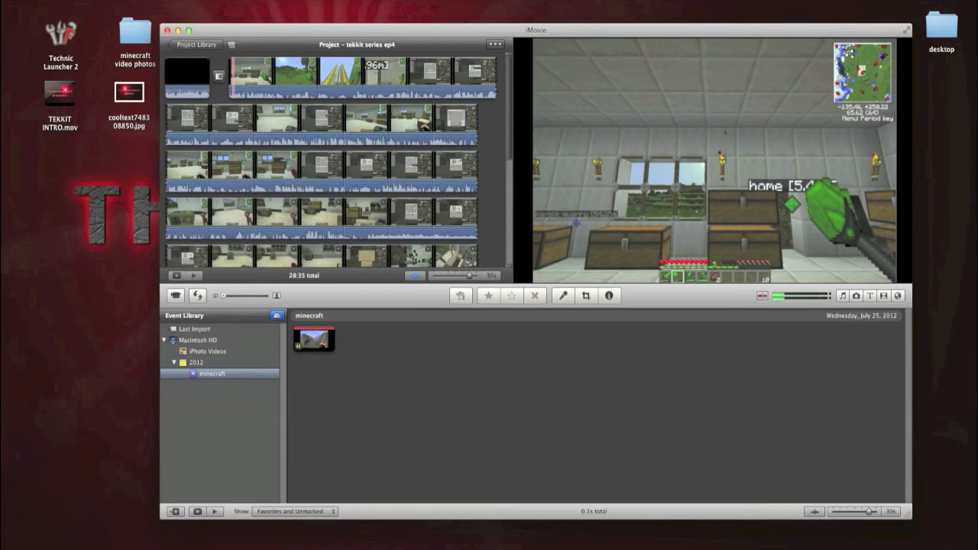
- Create a new widescreen (16:9), 30 fps NTSC project with no theme, named "tekkit intro2"
left_click(67, 0)
left_click(85, 2)
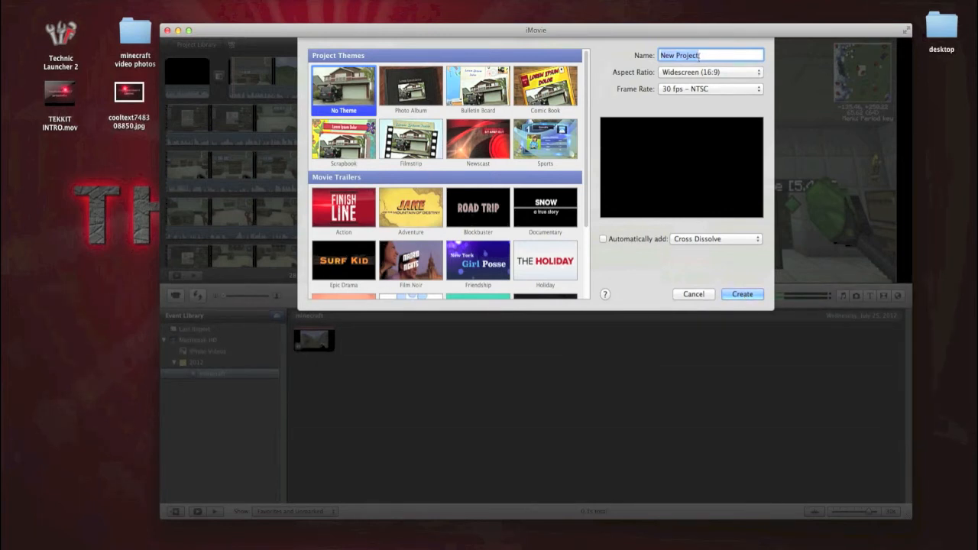
type("tekkit intro2")
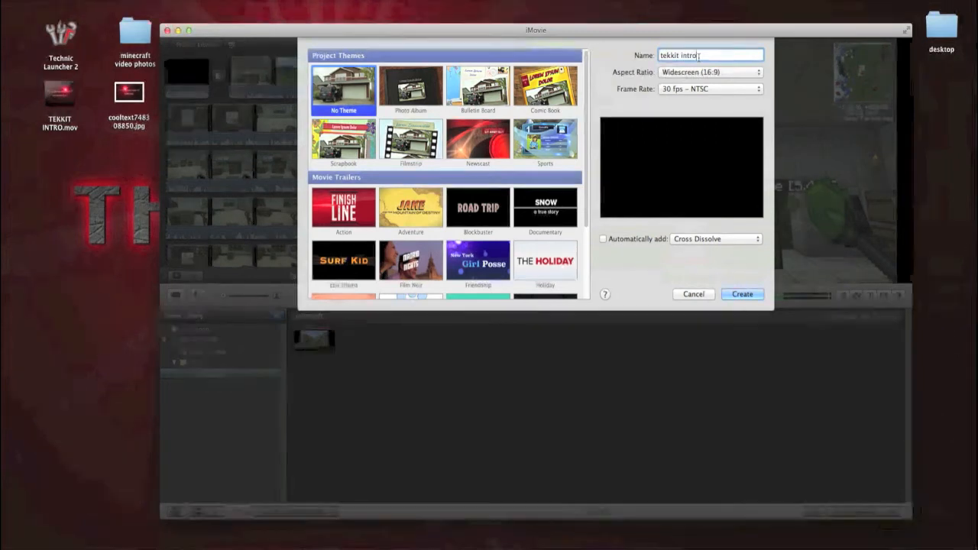
left_click(746, 295)
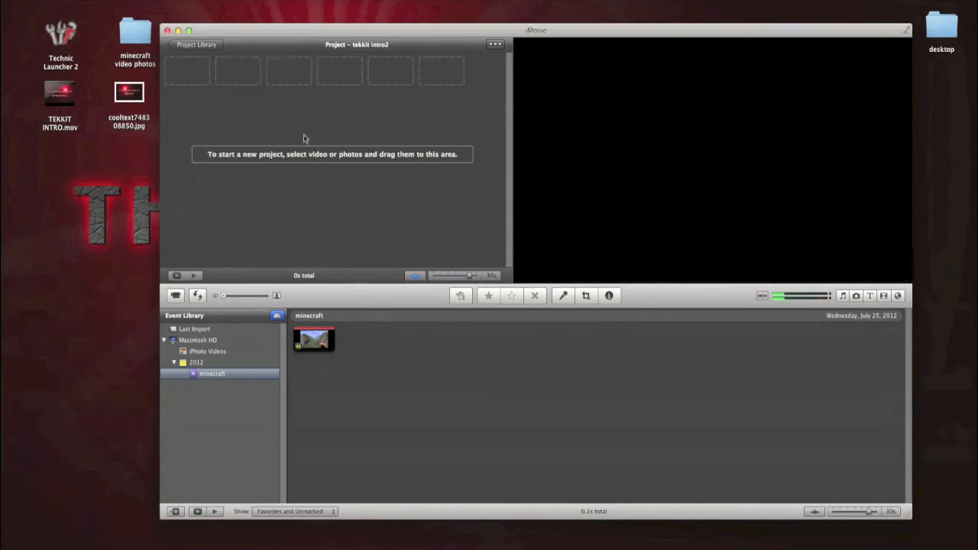
- Add the red "Thephoenixwolf presents" image from the minecraft video photos folder to the project and close the folder
mouse_move(252, 44)
left_mouse_down()
mouse_move(318, 26)
mouse_move(273, 25)
mouse_move(255, 36)
left_mouse_up()
double_click(135, 35)
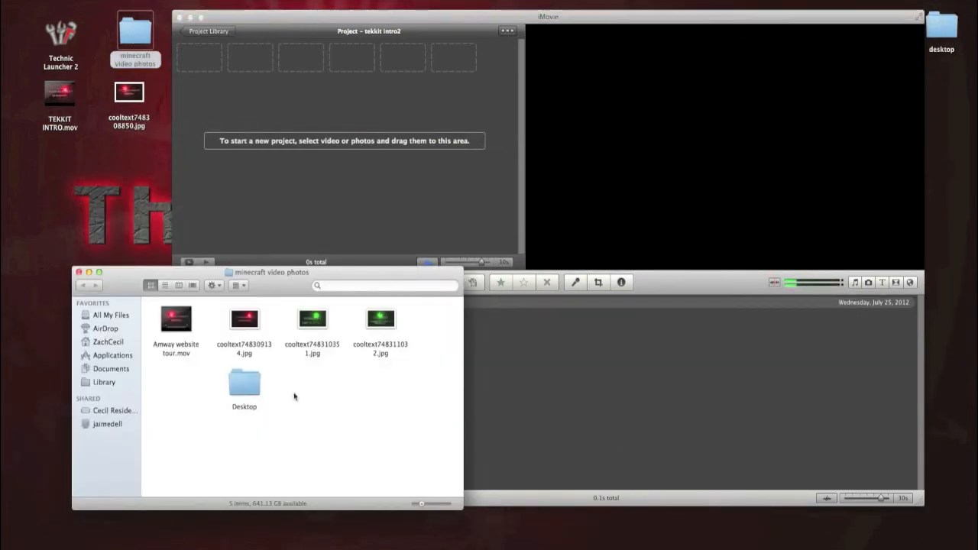
left_click_drag(247, 320, 343, 139)
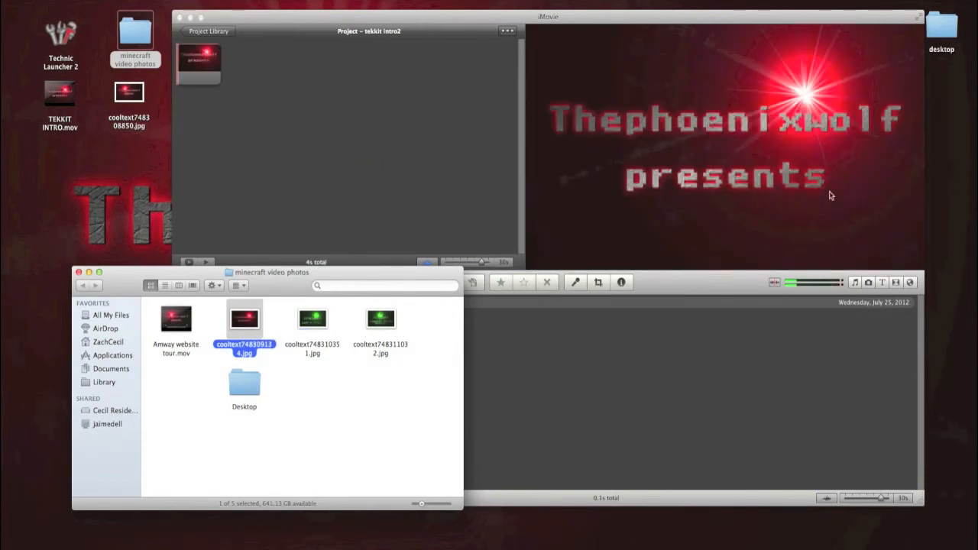
left_click(78, 272)
- Try the "Thephoenixwolf GAMING" image as the second clip, check its clip settings, and remove it from the project
left_click_drag(131, 94, 382, 181)
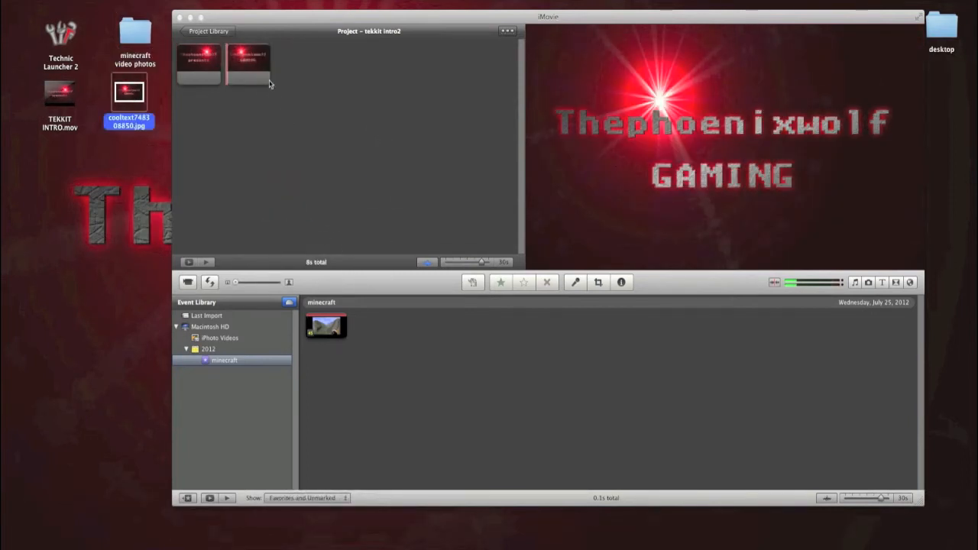
left_click(251, 65)
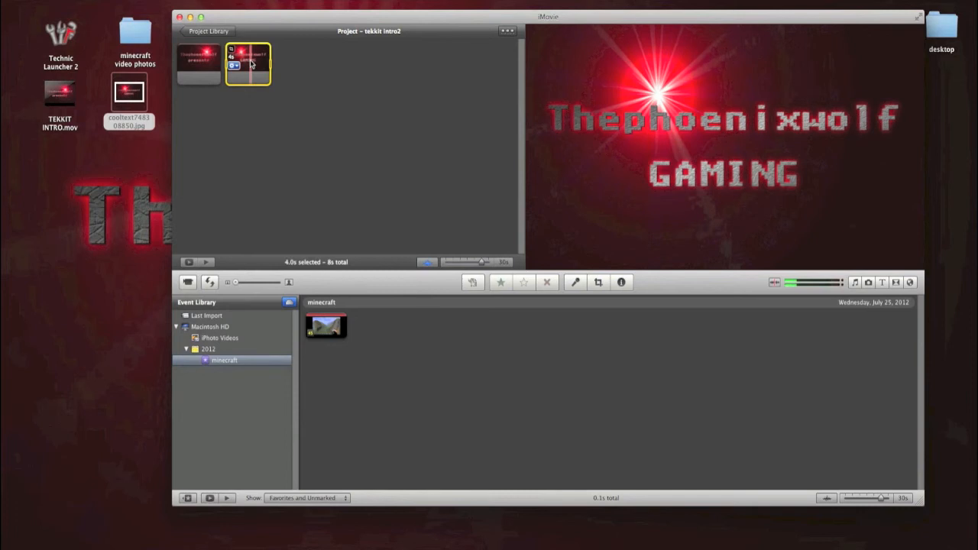
double_click(251, 64)
left_click(332, 95)
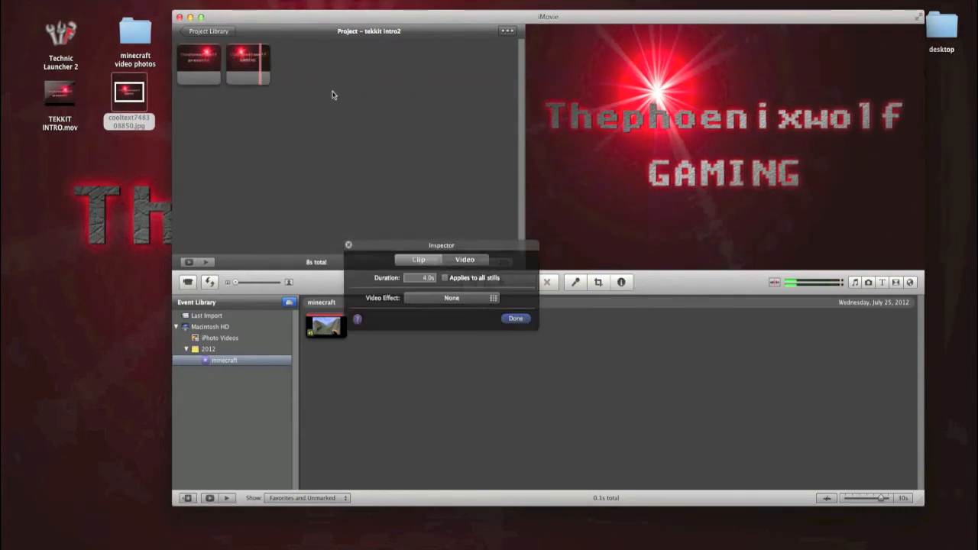
double_click(259, 67)
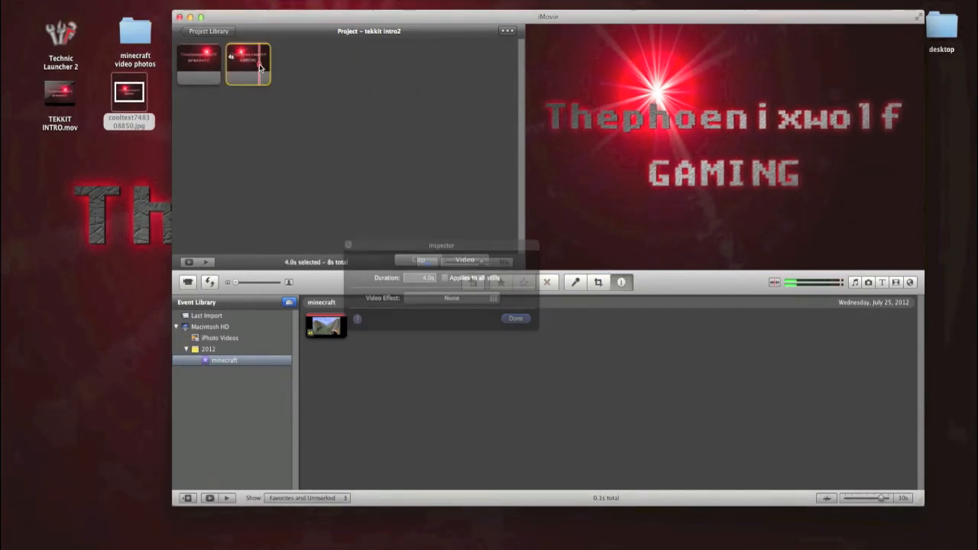
left_click(523, 318)
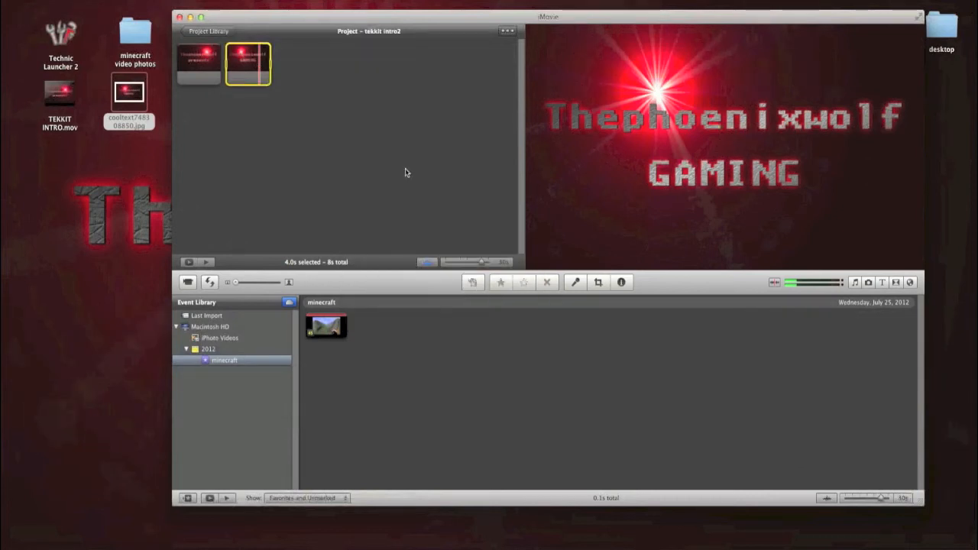
key("Delete")
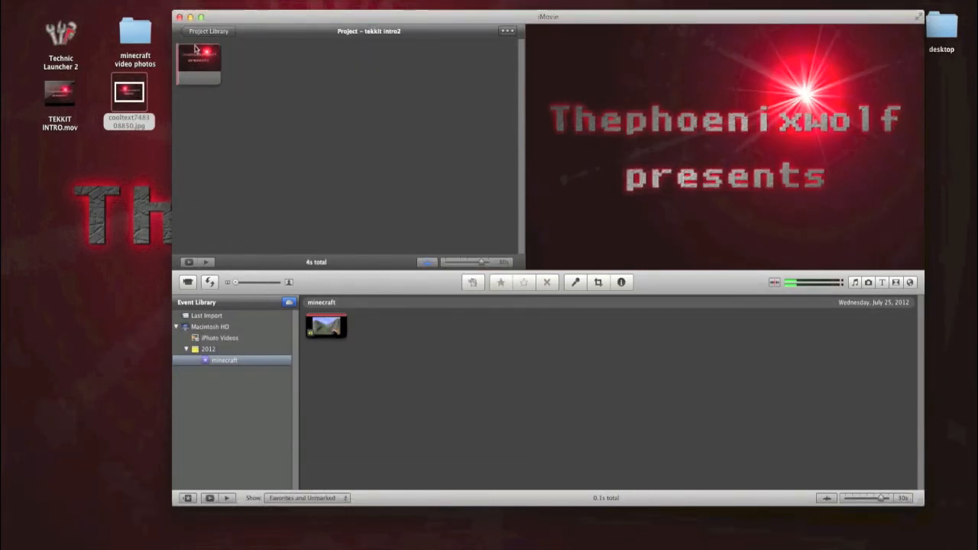
- Add the green "Thephoenixwolf Adventures Tekkit" image from the desktop to the project after the red title image
left_click_drag(216, 16, 360, 20)
left_click_drag(275, 91, 444, 111)
left_click_drag(517, 23, 368, 40)
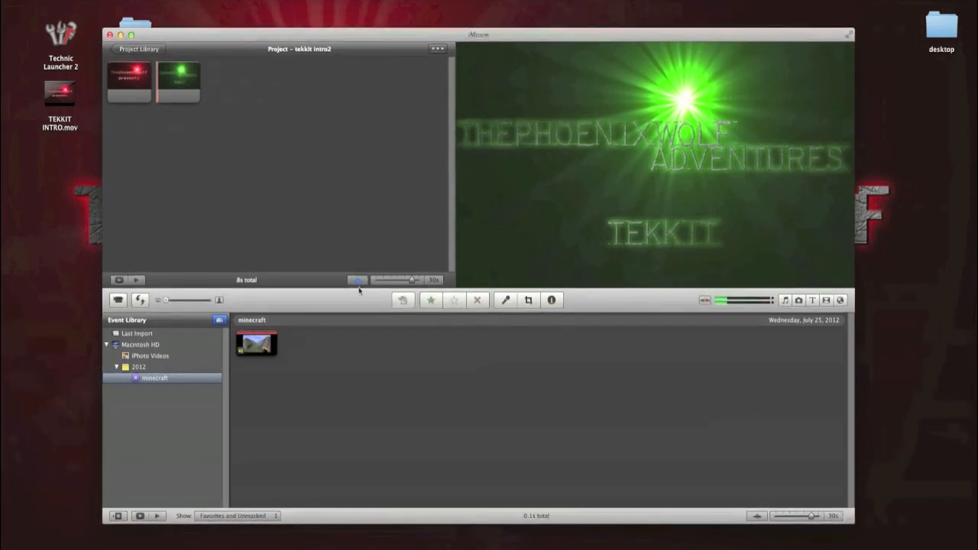
- Change the framing of both the green and the red title images from Ken Burns to Fit
left_click(183, 84)
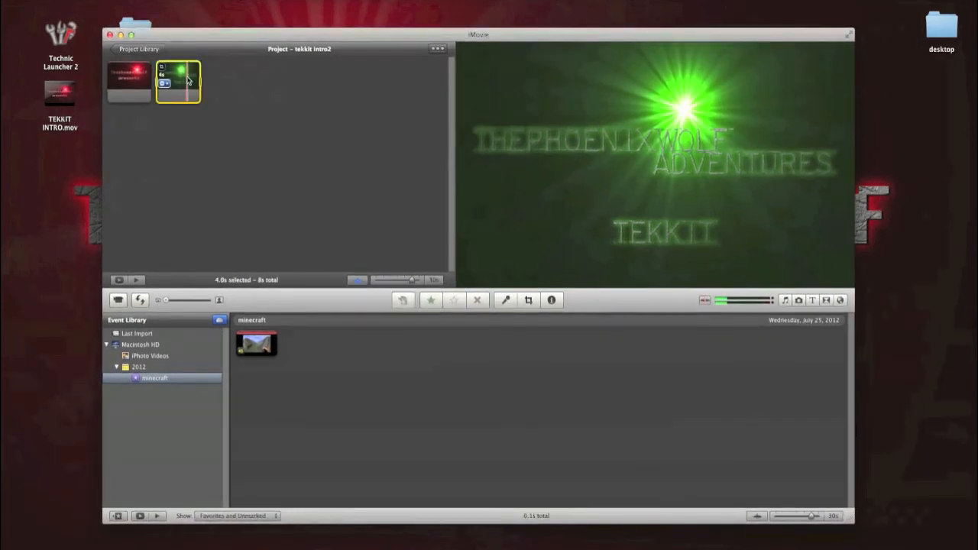
left_click(527, 301)
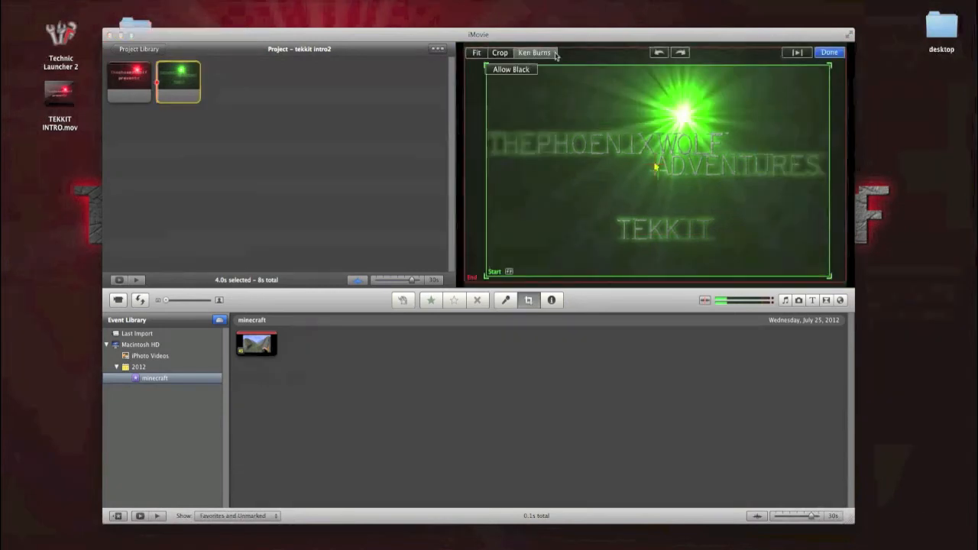
left_click(476, 53)
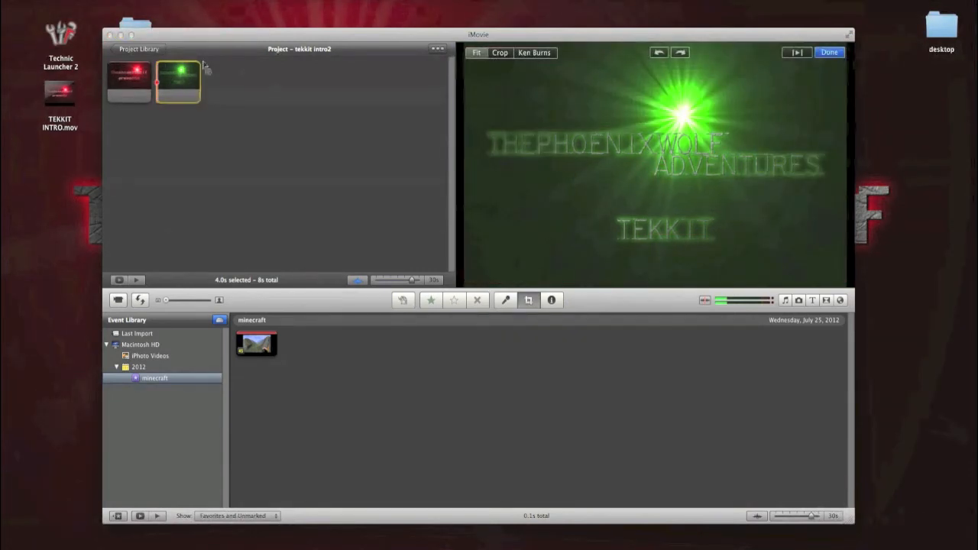
left_click(136, 72)
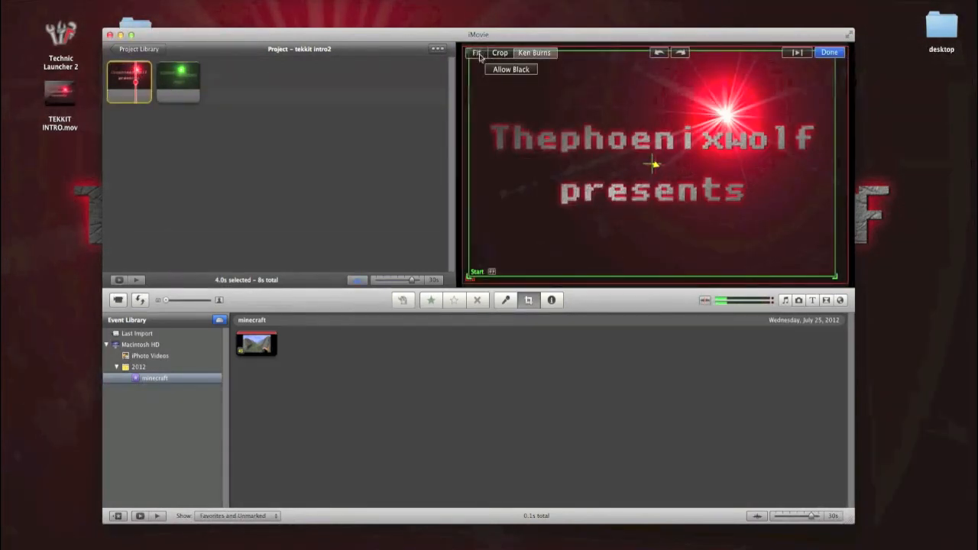
left_click(476, 52)
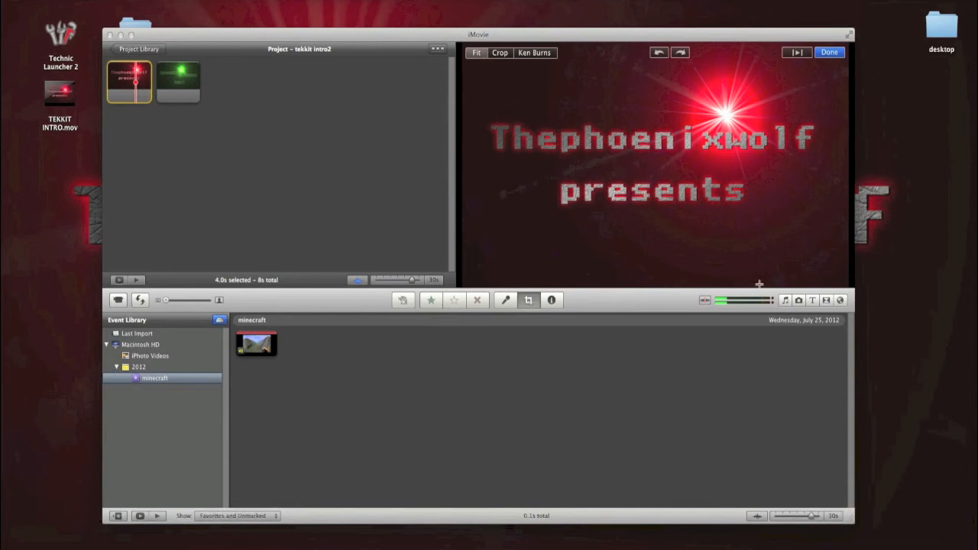
- Add Fade to Black transitions before the red image, between the two images, and after the green image
left_click(826, 300)
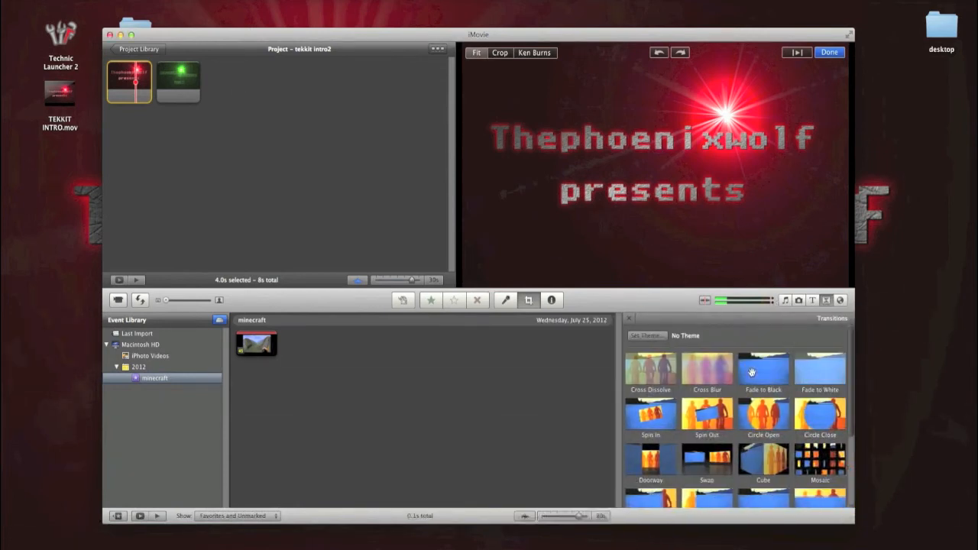
left_click_drag(764, 368, 112, 84)
left_click_drag(765, 368, 175, 80)
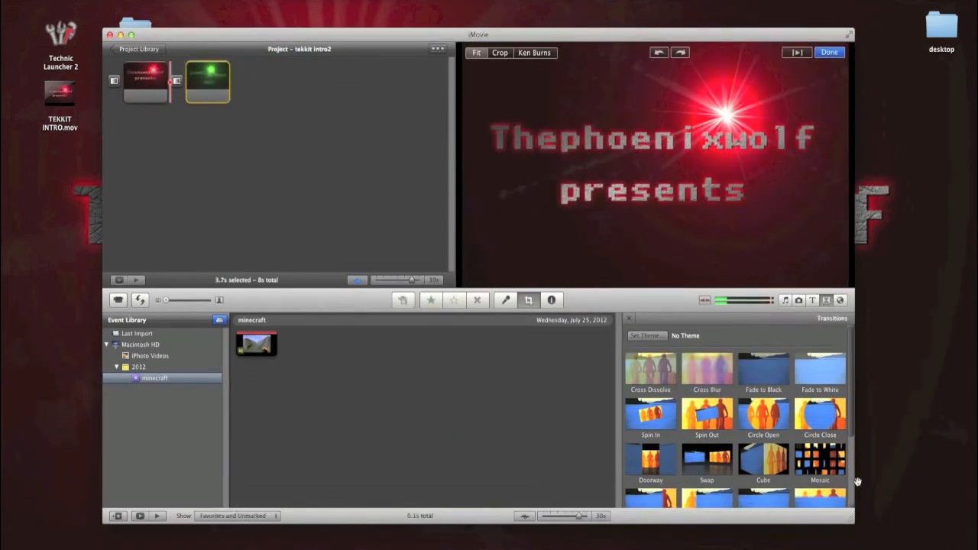
left_click_drag(770, 374, 344, 140)
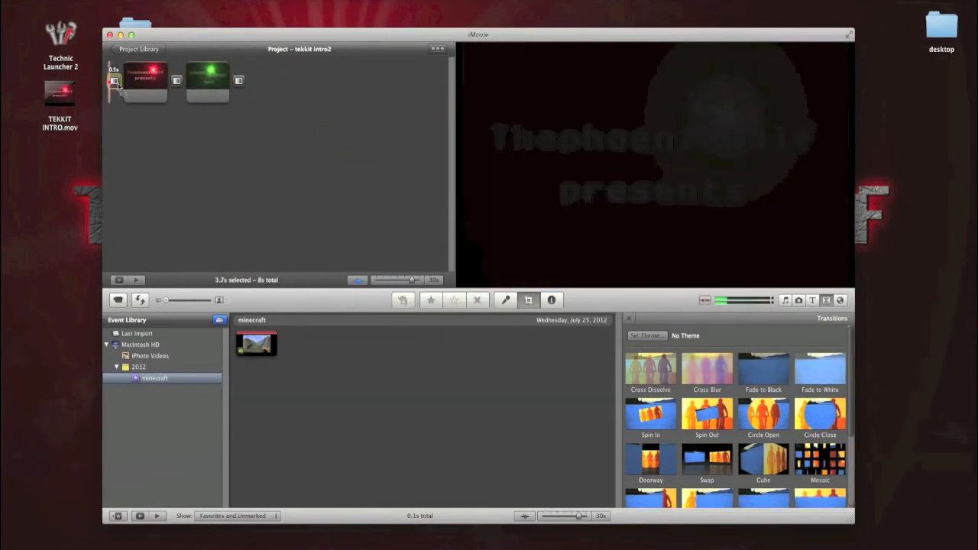
- Set the duration of all transitions in the project to 1 second
double_click(114, 81)
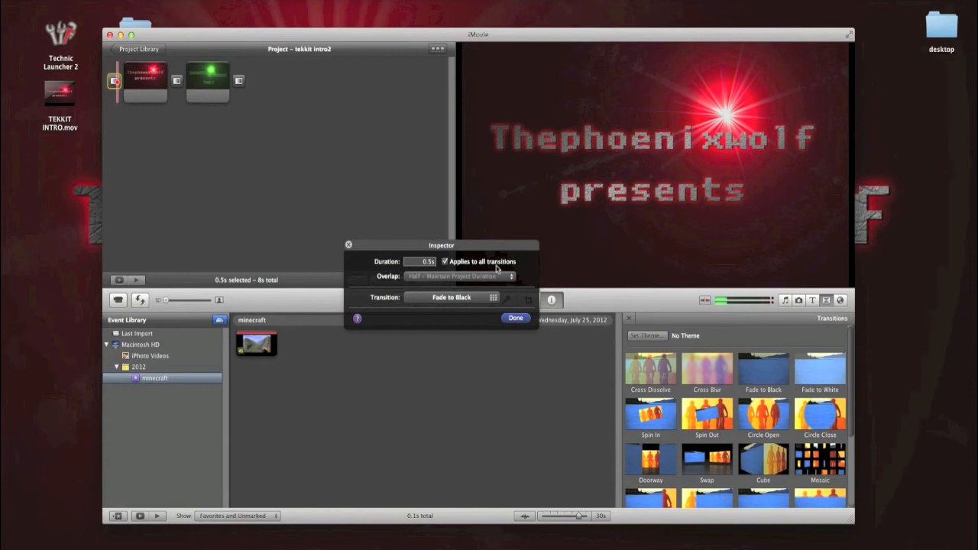
double_click(428, 261)
left_click(516, 318)
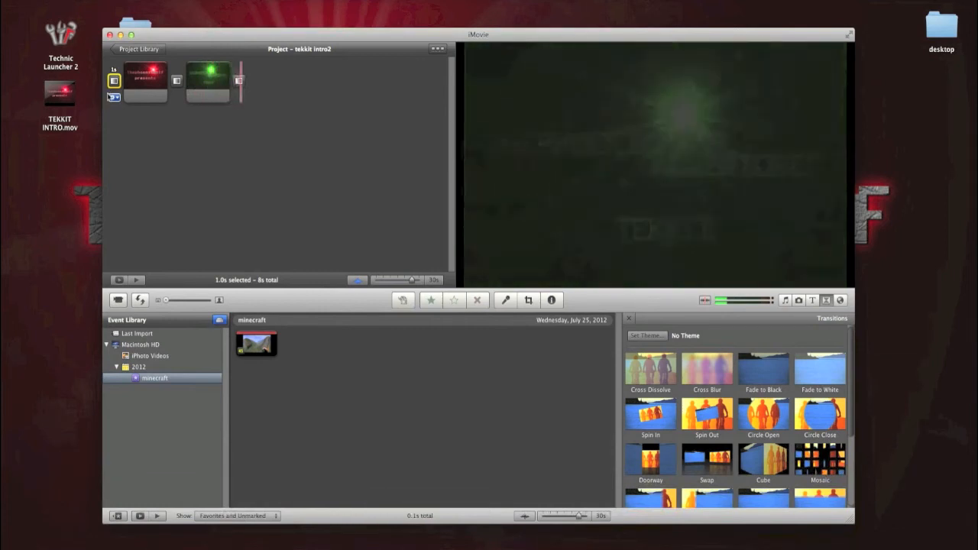
- Set the duration to 4.5 seconds for all stills, starting from the red title image, and preview the project
double_click(149, 86)
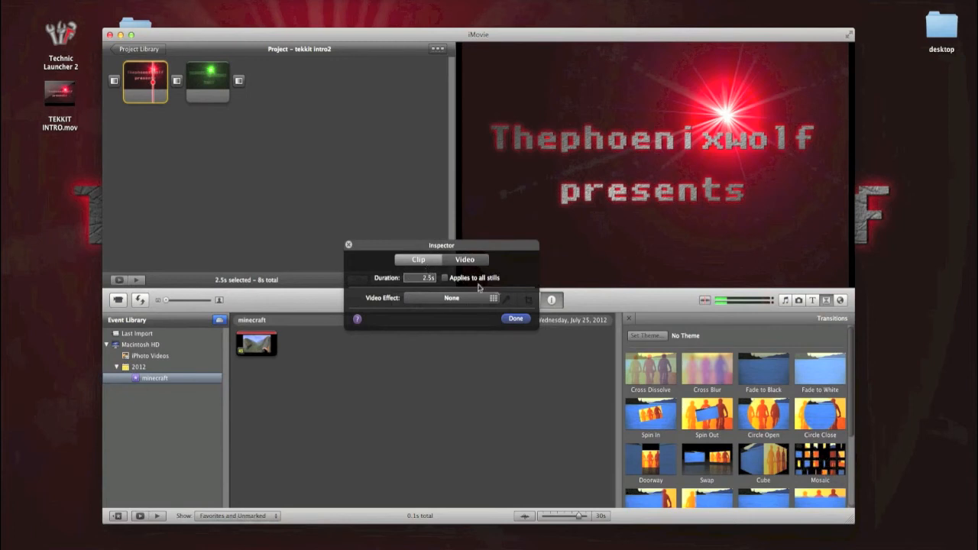
left_click(428, 279)
type("4.5")
left_click(527, 321)
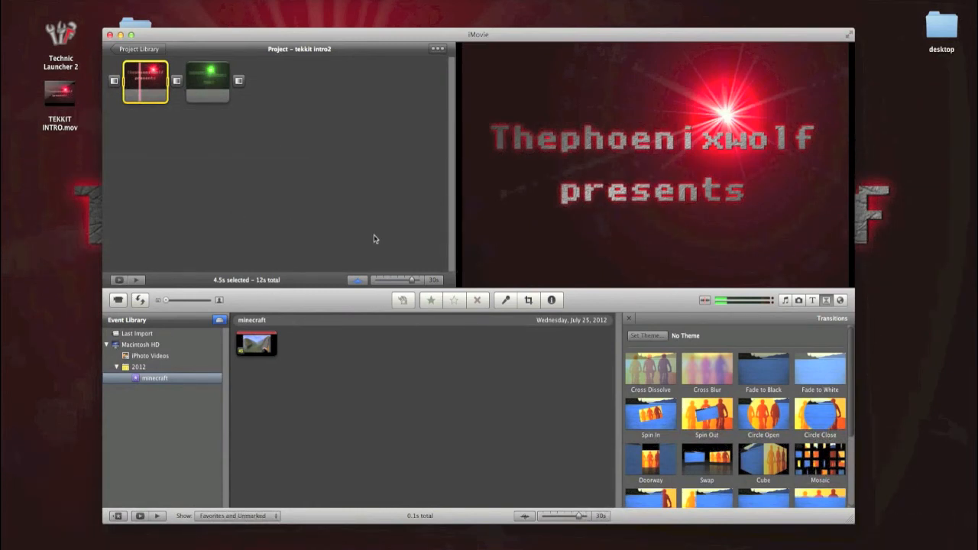
key("space")
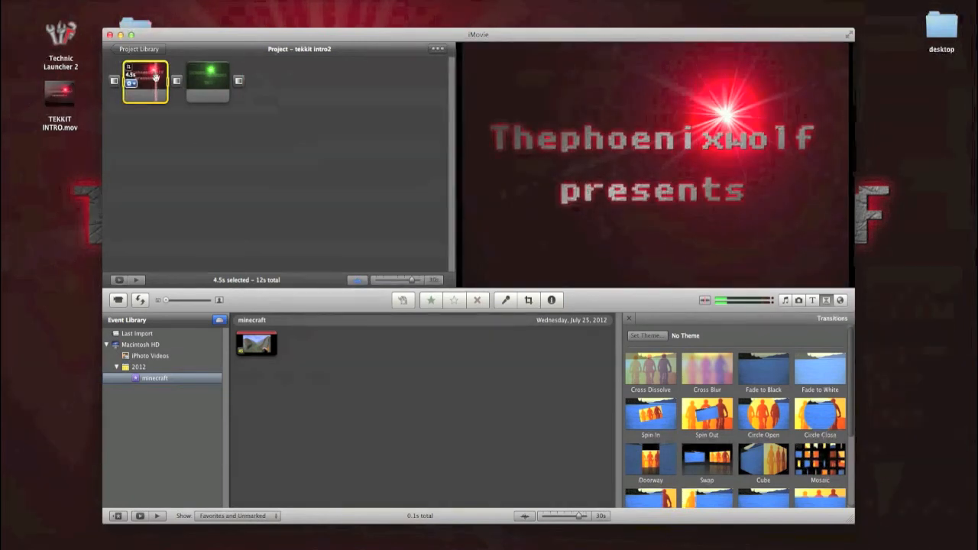
- Set the duration of all stills to 4 seconds and play the intro from the beginning
double_click(156, 77)
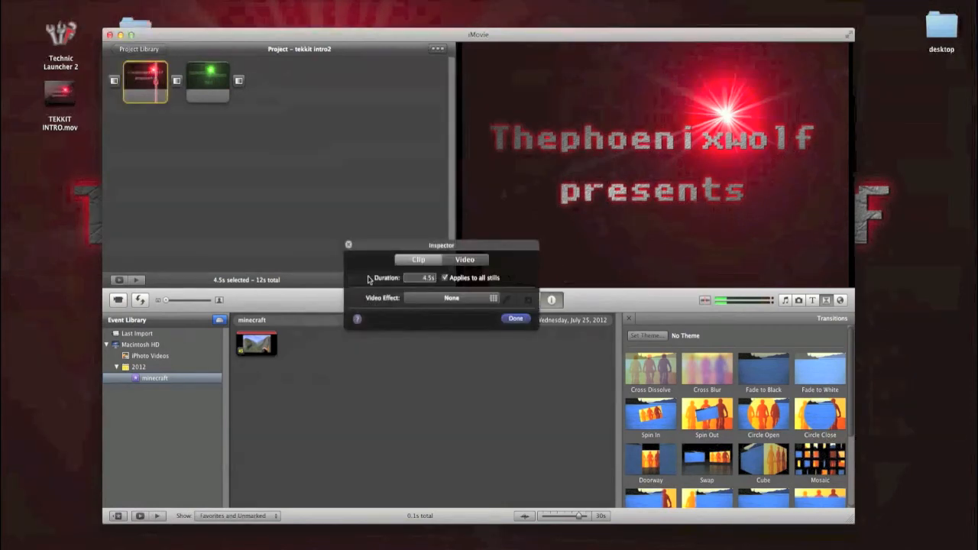
double_click(426, 280)
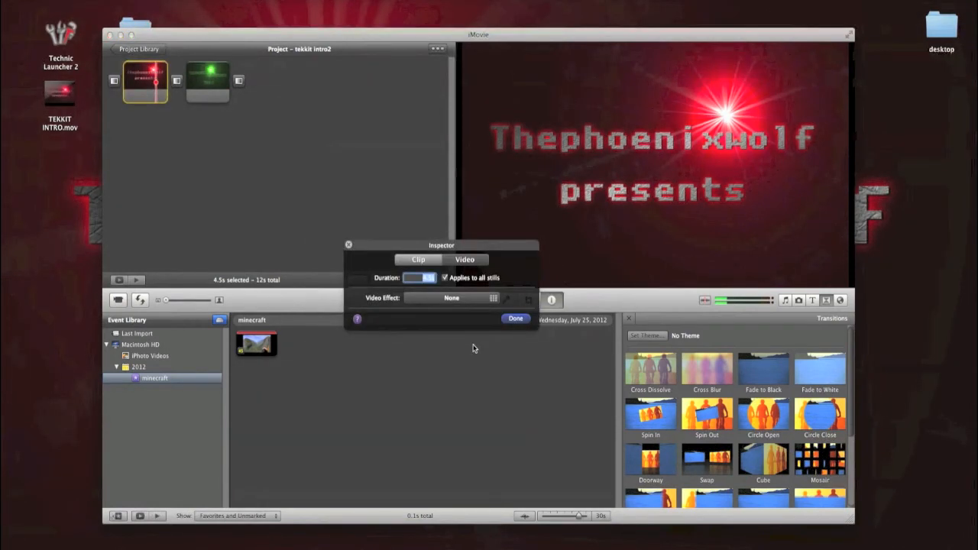
key("Left")
left_click(522, 323)
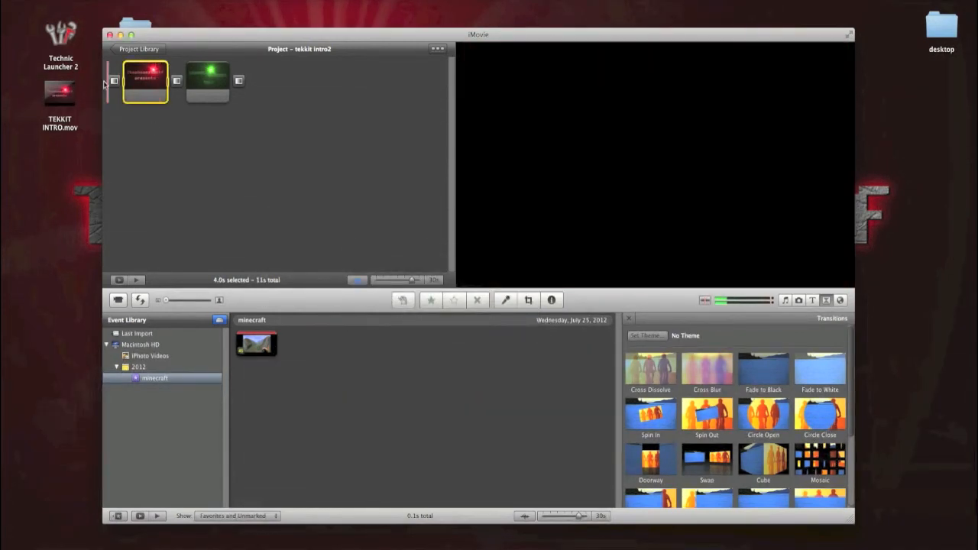
key("space")
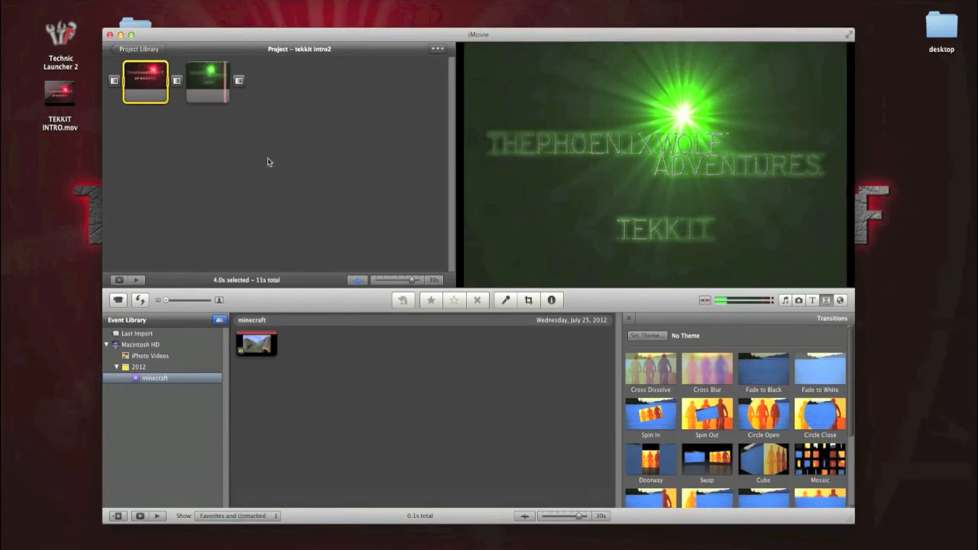
left_click(290, 159)
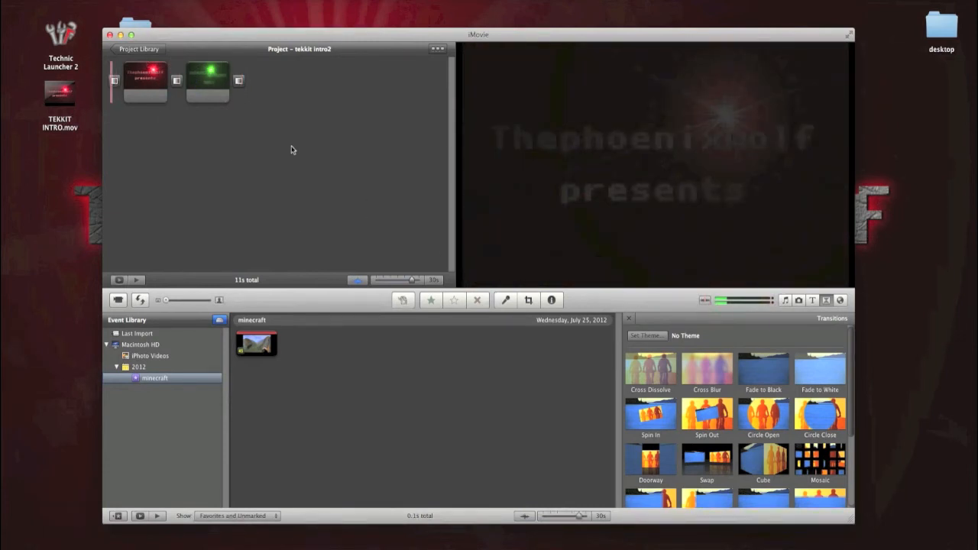
- Show the music and sound effects library, enlarge the window, and sort the Jingles tracks by time, shortest first
left_click(786, 300)
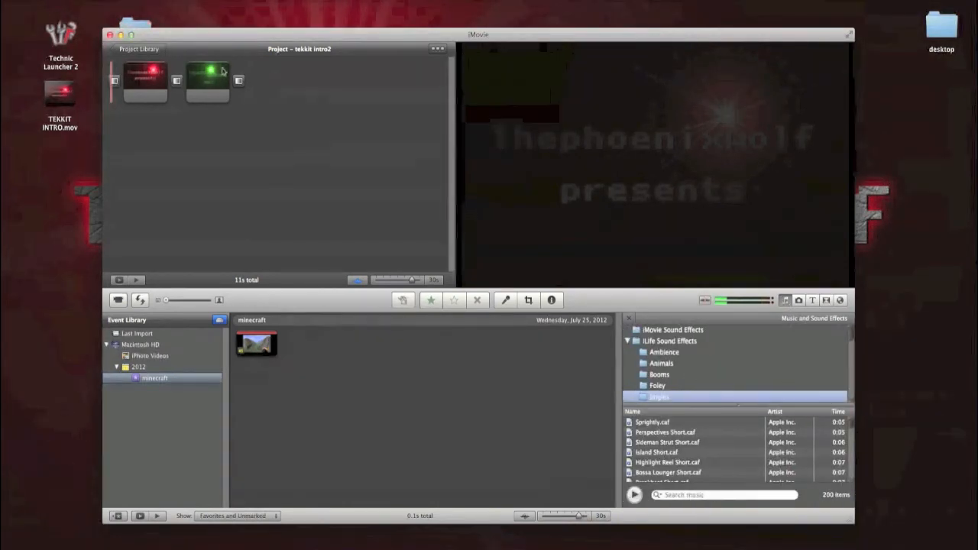
left_click(131, 35)
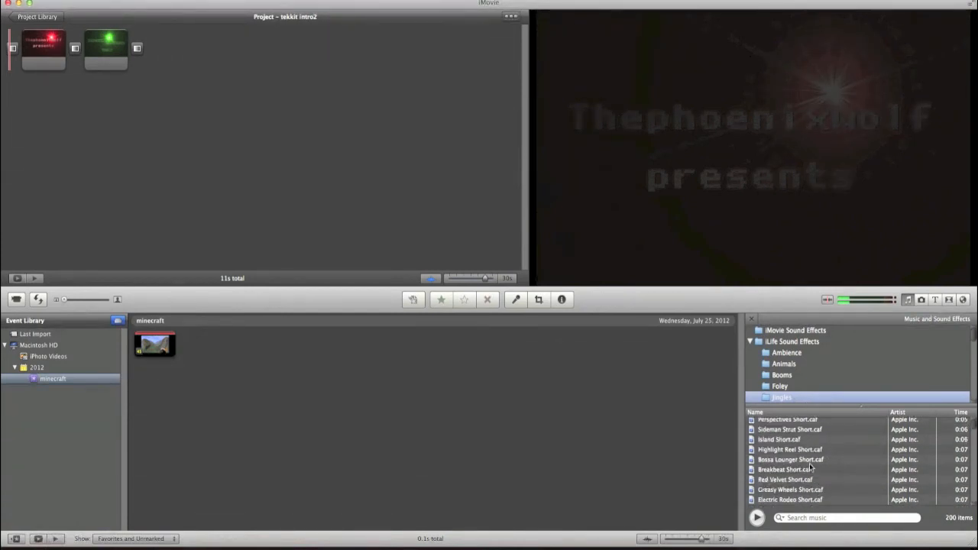
left_click(954, 416)
left_click(954, 416)
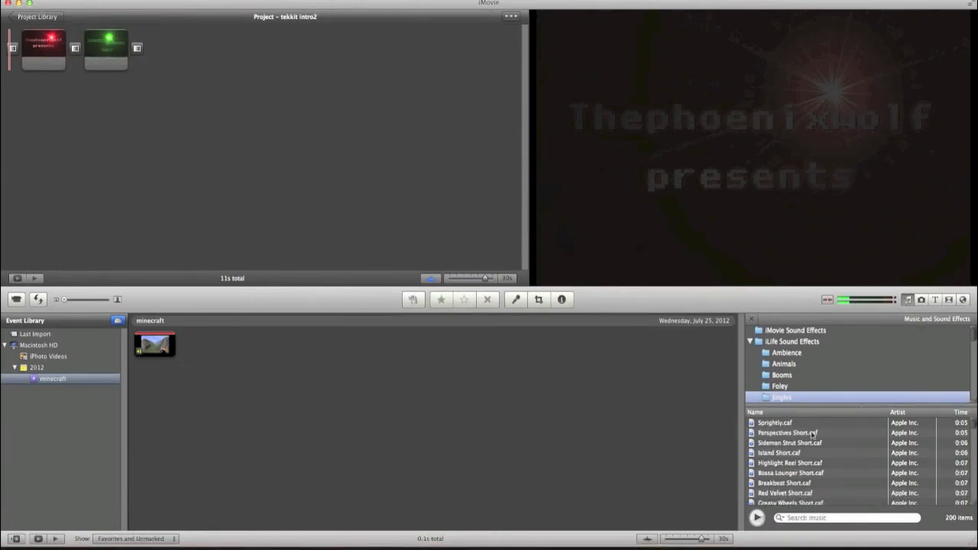
- Listen to the 11-second jingles Timely, Swing City Short and Headspin Short as candidates for the intro music
scroll(830, 437, "down", 3)
scroll(830, 442, "down", 6)
scroll(830, 441, "down", 1)
scroll(830, 442, "down", 4)
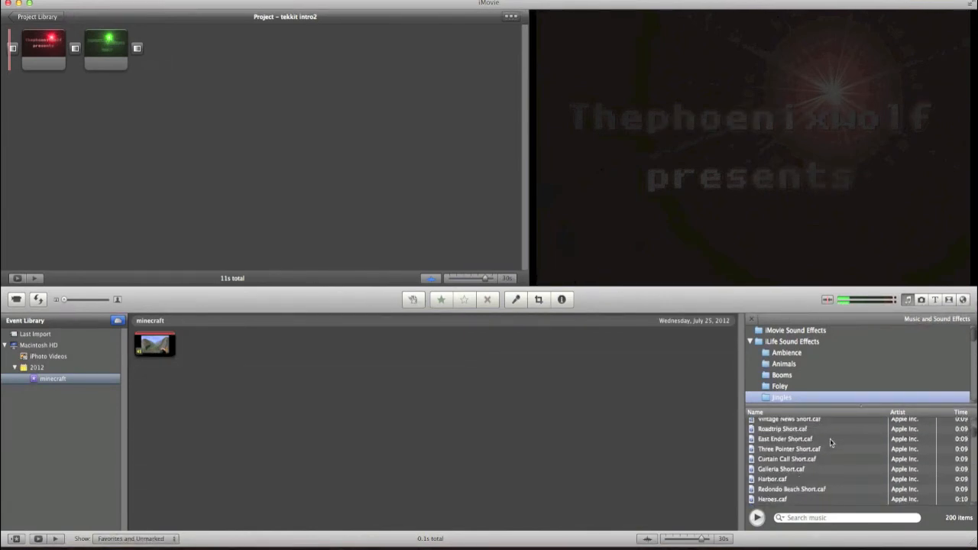
scroll(830, 444, "down", 5)
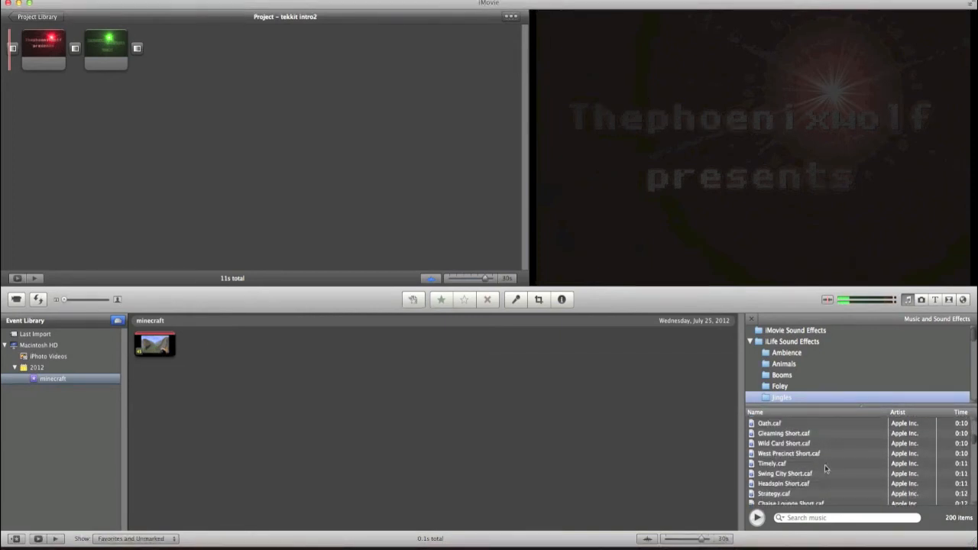
left_click(825, 464)
left_click(756, 519)
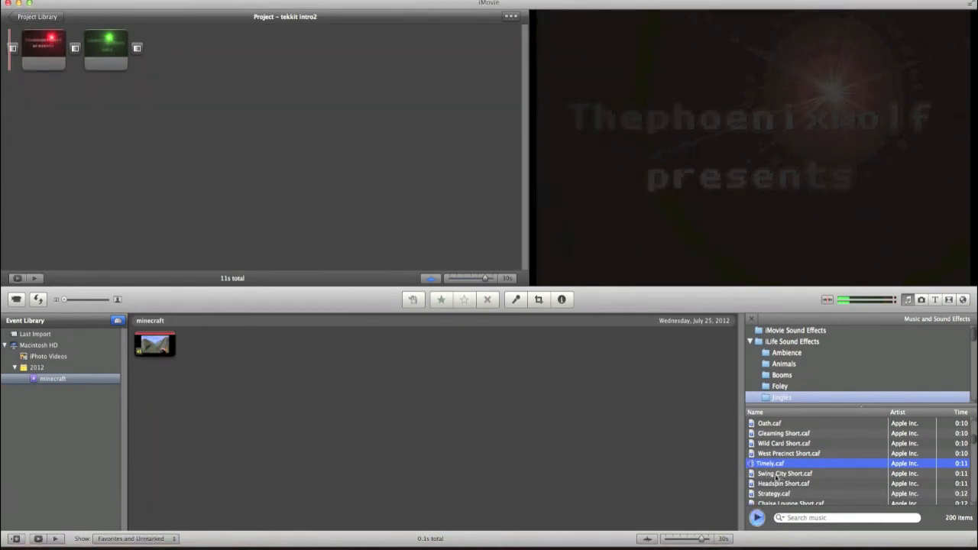
left_click(776, 473)
left_click(758, 519)
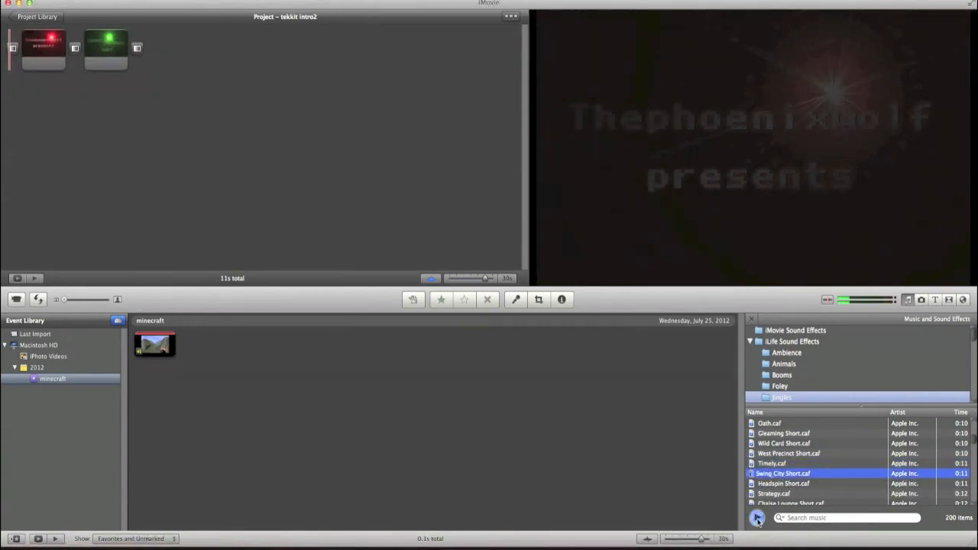
left_click(757, 519)
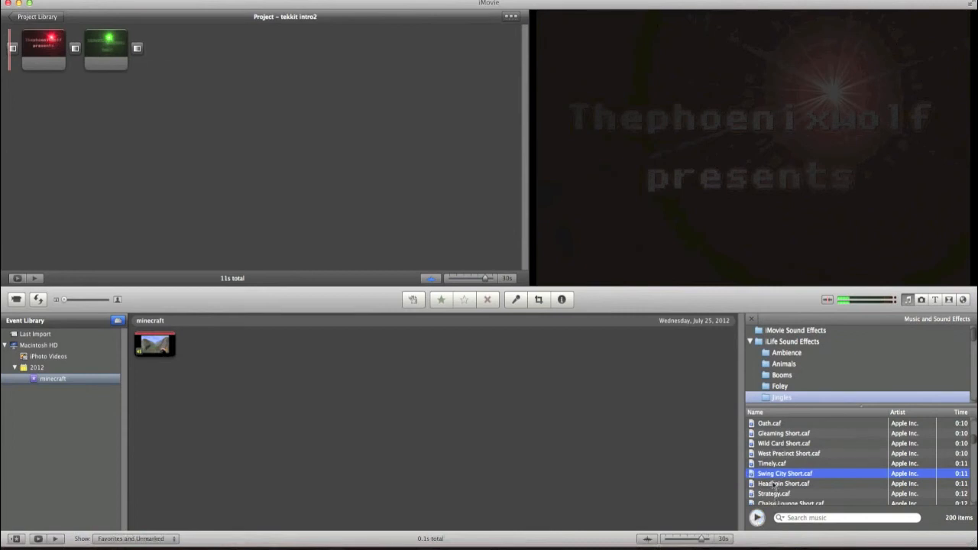
left_click(773, 483)
left_click(758, 519)
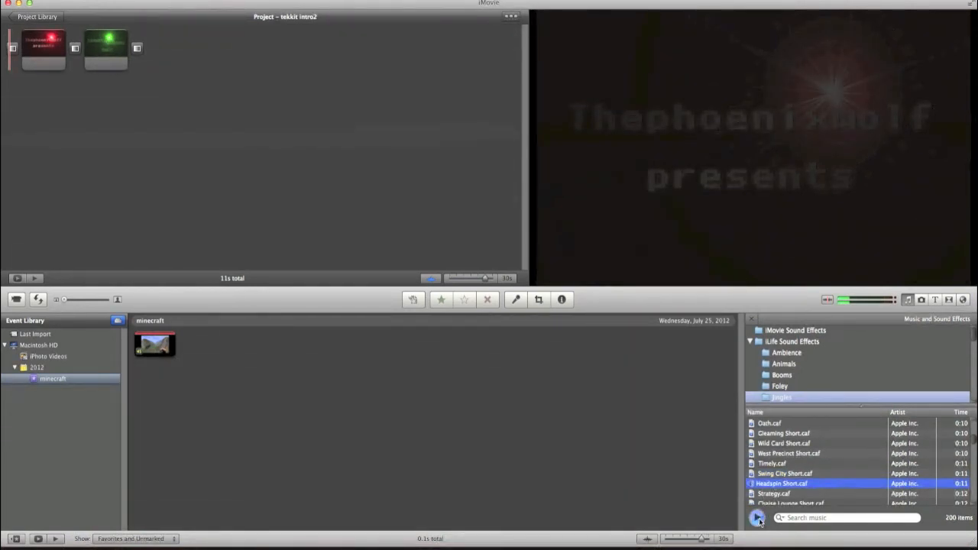
left_click(758, 519)
- Find the Stepping Out Short jingle, preview it, and add it to the project as background music
scroll(795, 489, "down", 2)
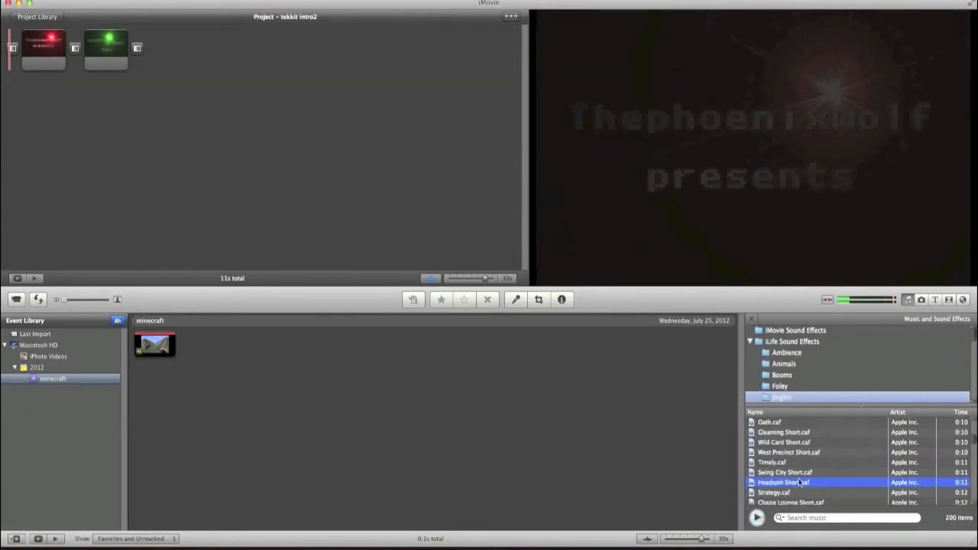
scroll(829, 459, "down", 2)
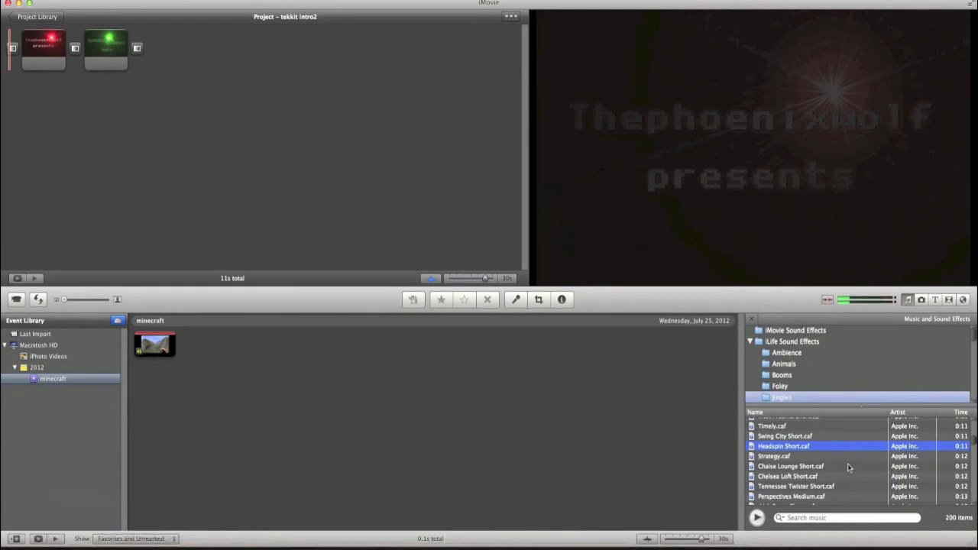
scroll(847, 463, "down", 2)
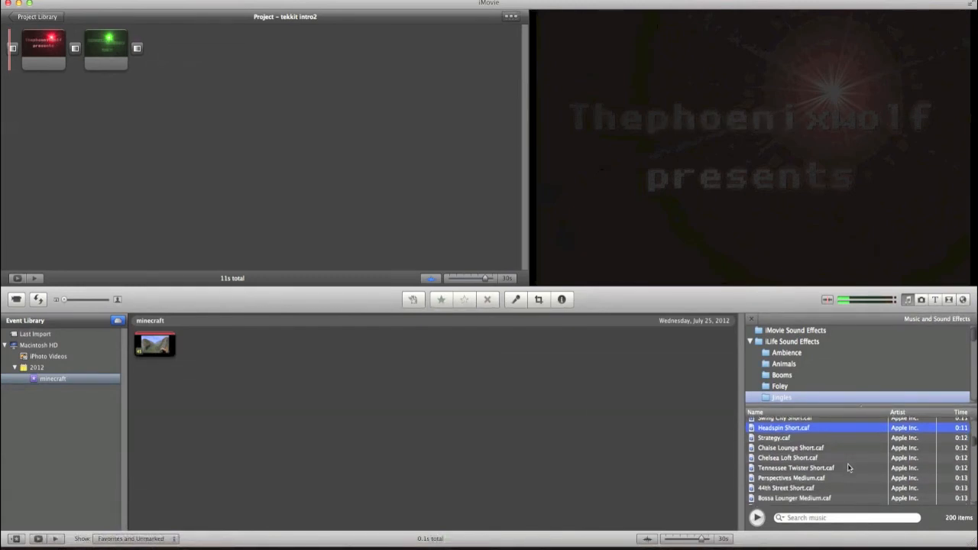
scroll(847, 464, "up", 5)
scroll(848, 463, "down", 2)
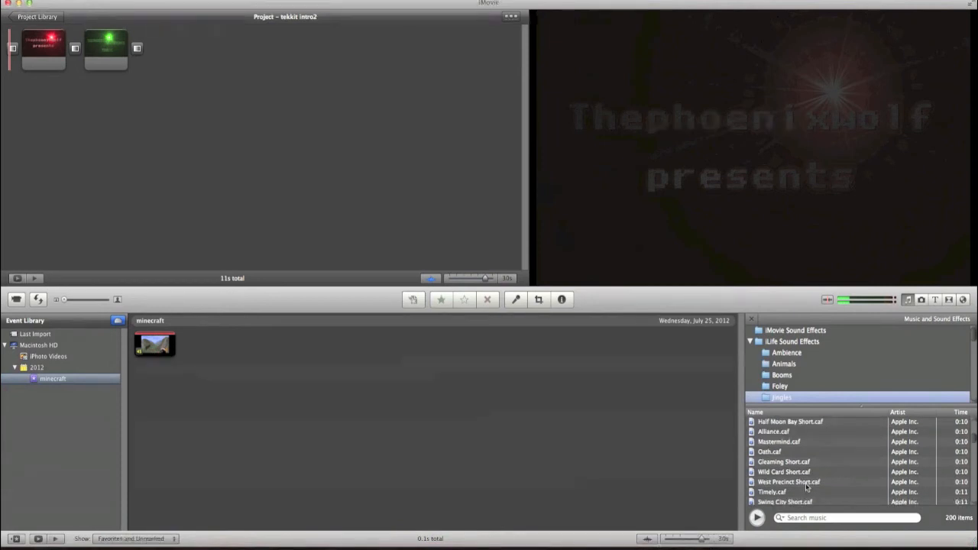
scroll(795, 476, "up", 1)
scroll(794, 476, "up", 4)
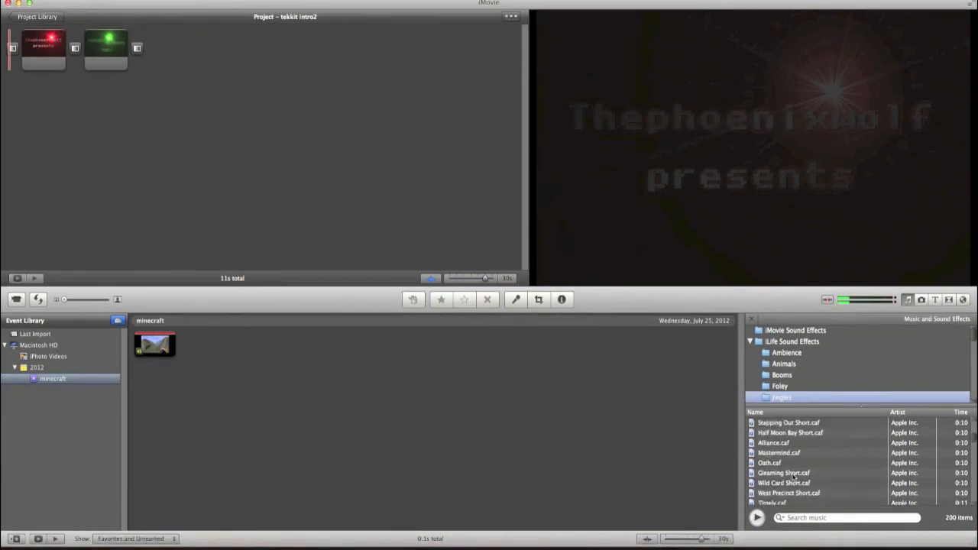
scroll(793, 478, "up", 6)
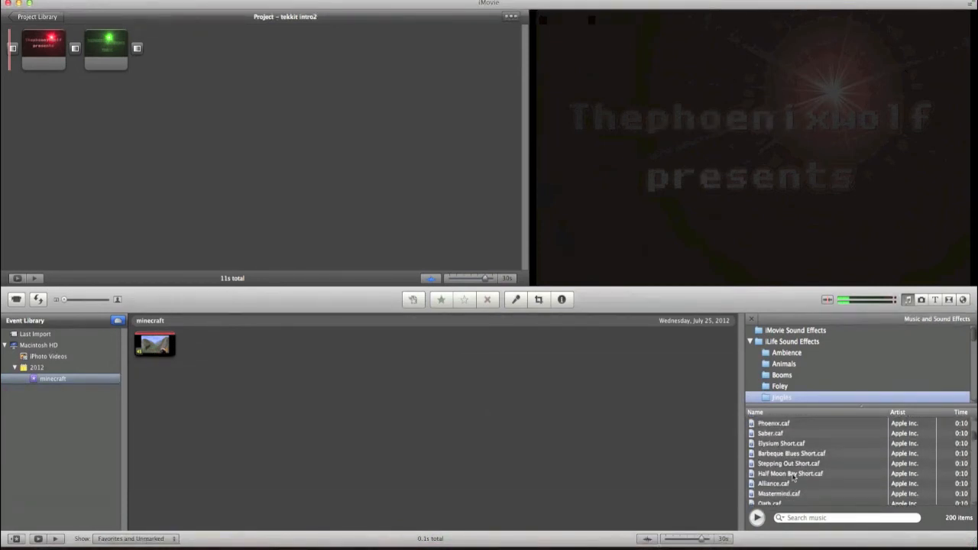
scroll(793, 477, "down", 2)
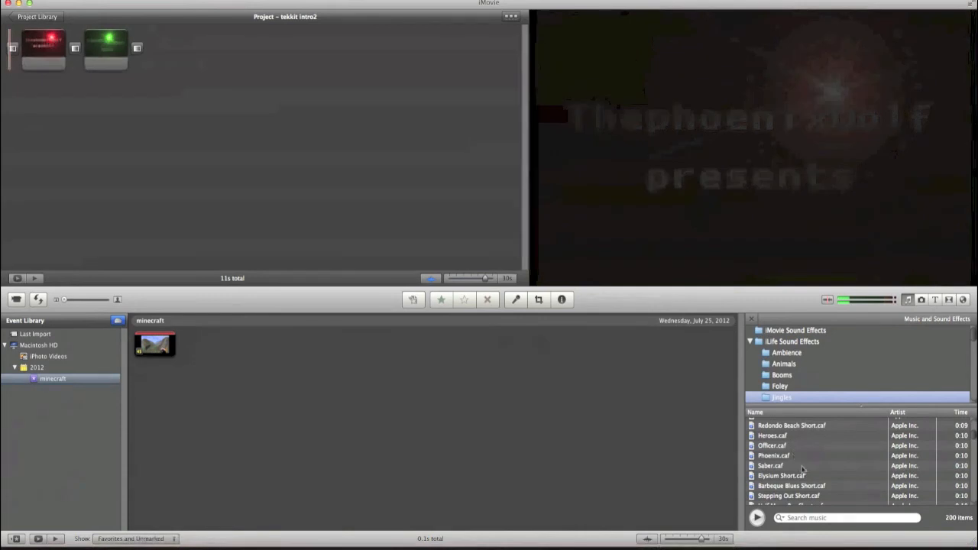
scroll(816, 477, "down", 3)
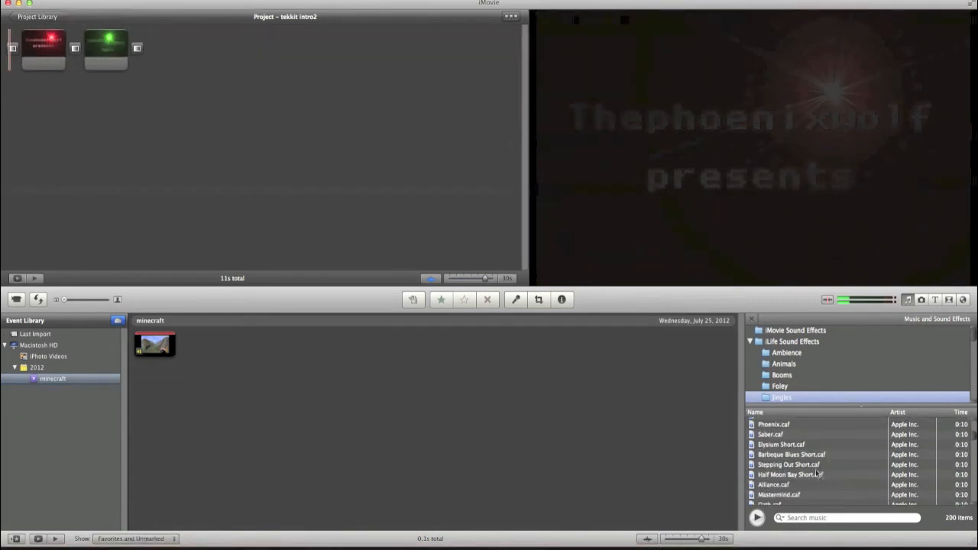
left_click(798, 468)
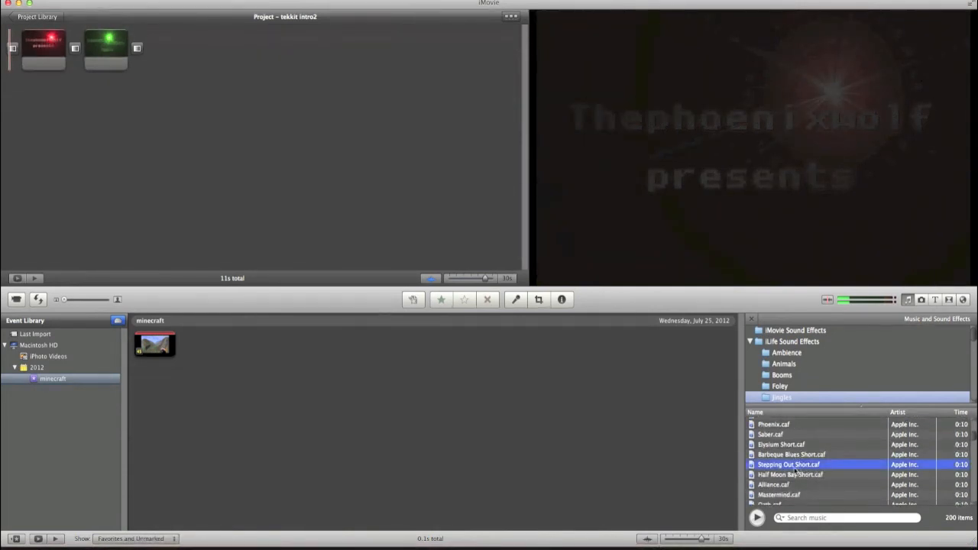
left_click(757, 517)
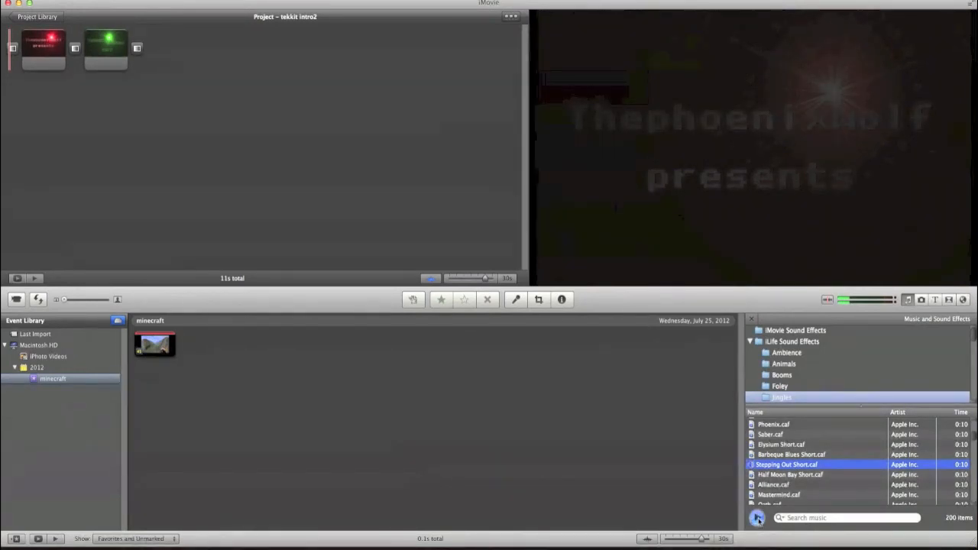
left_click(757, 518)
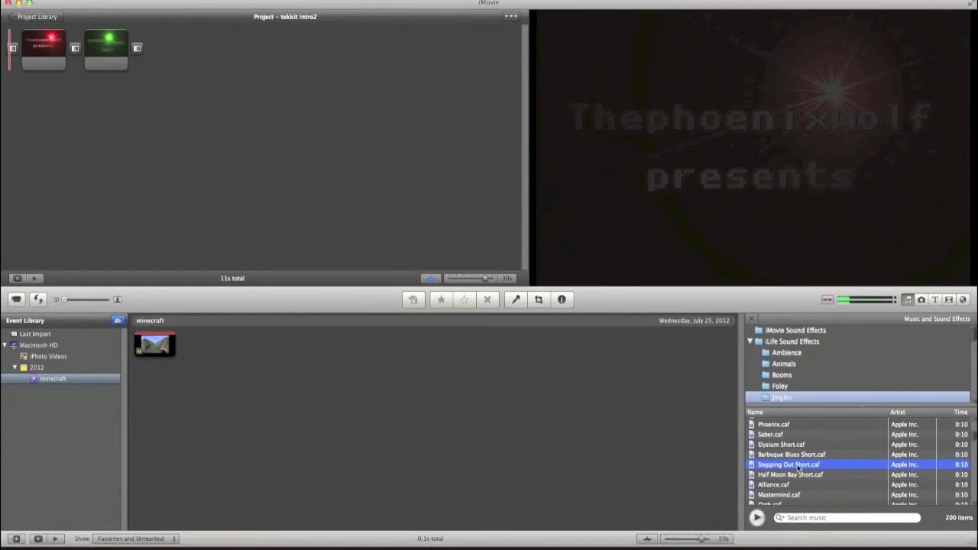
left_click_drag(769, 464, 244, 145)
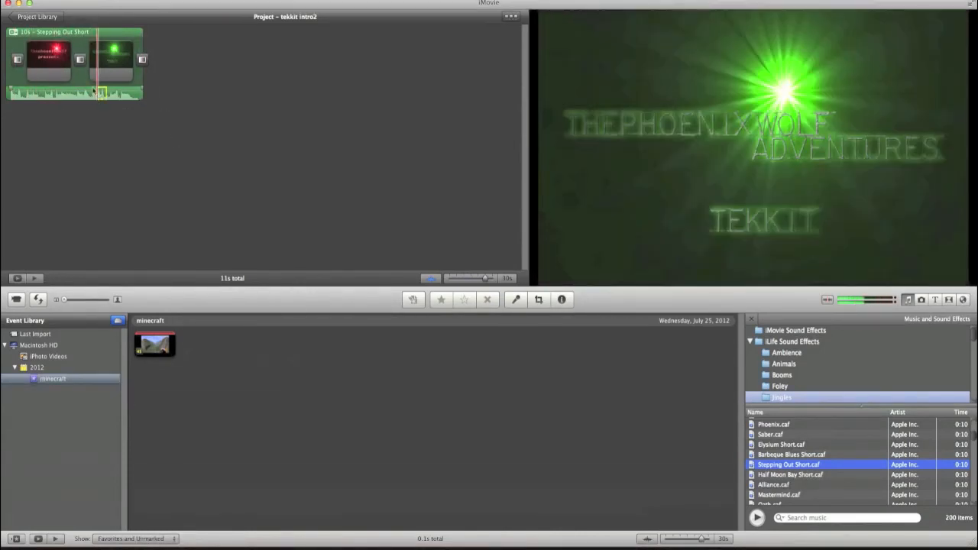
- Lower the volume of the Stepping Out Short background track slightly and play the start of the intro
double_click(79, 34)
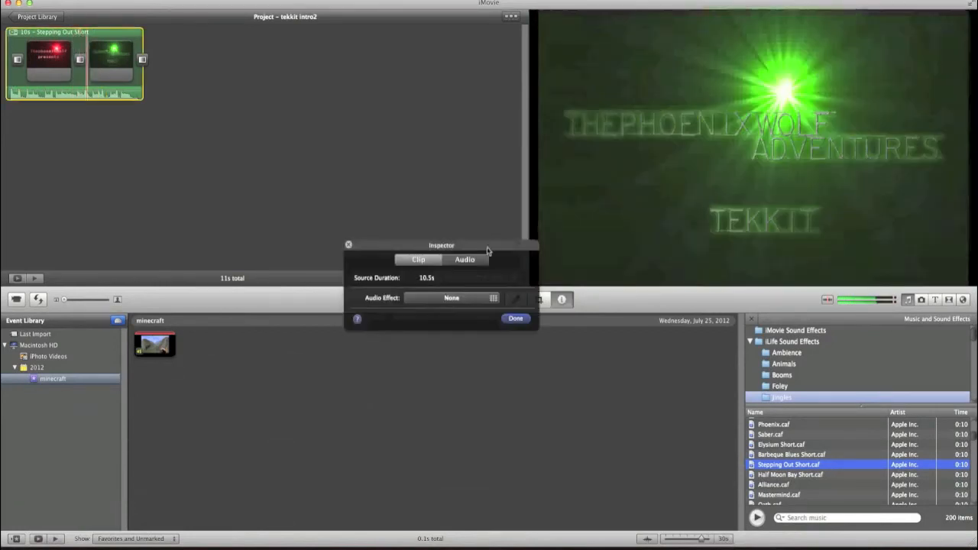
left_click(475, 260)
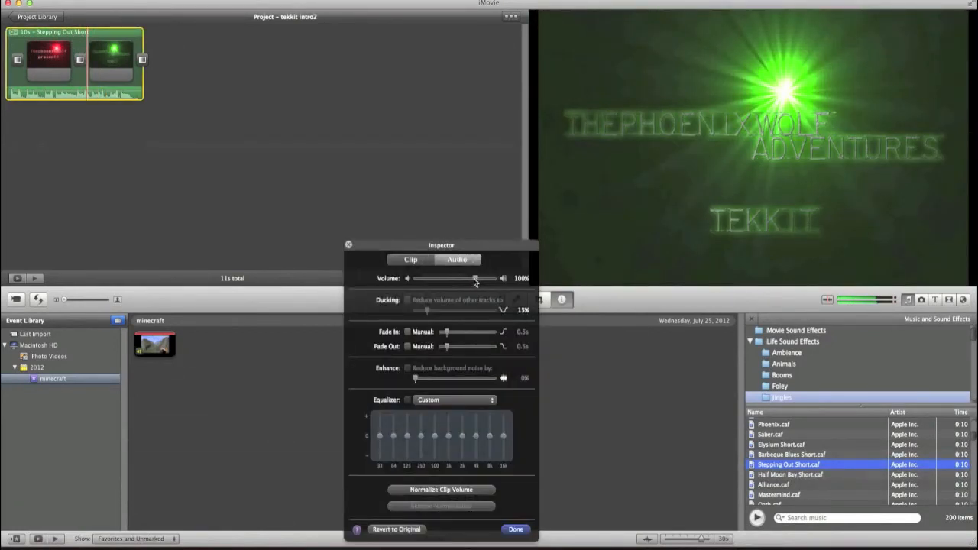
left_click_drag(475, 281, 461, 282)
left_click(516, 530)
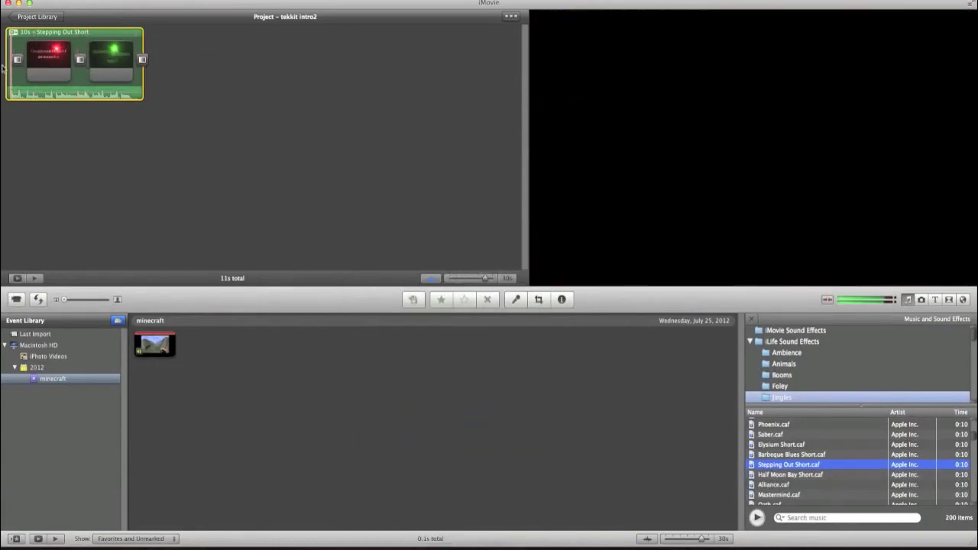
key("space")
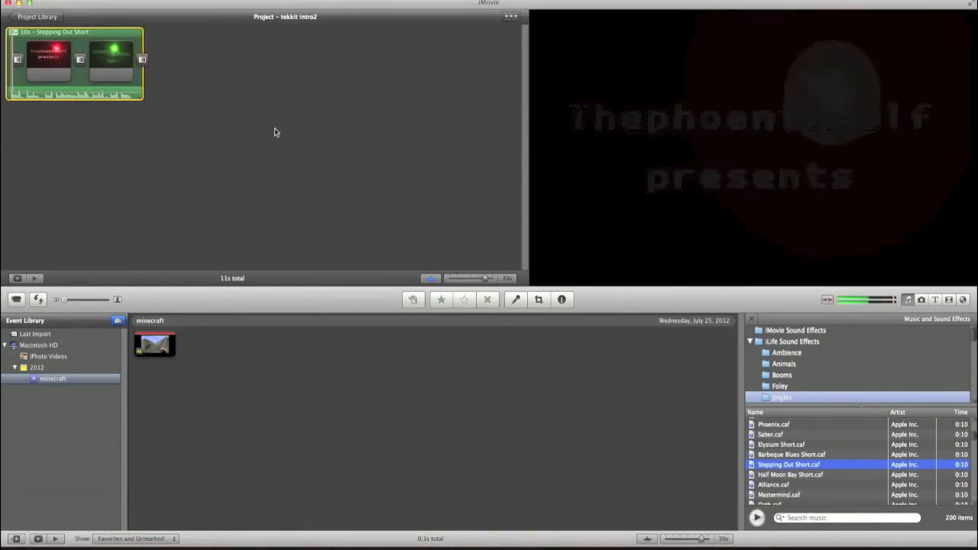
key("space")
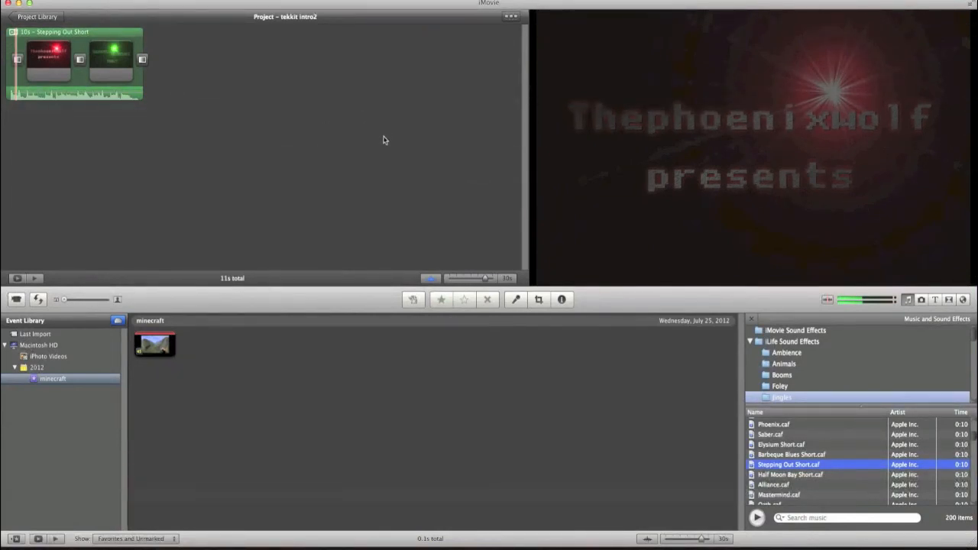
- Export the movie to the Desktop as "tekkit intro2" at HD 720p
left_click(92, 0)
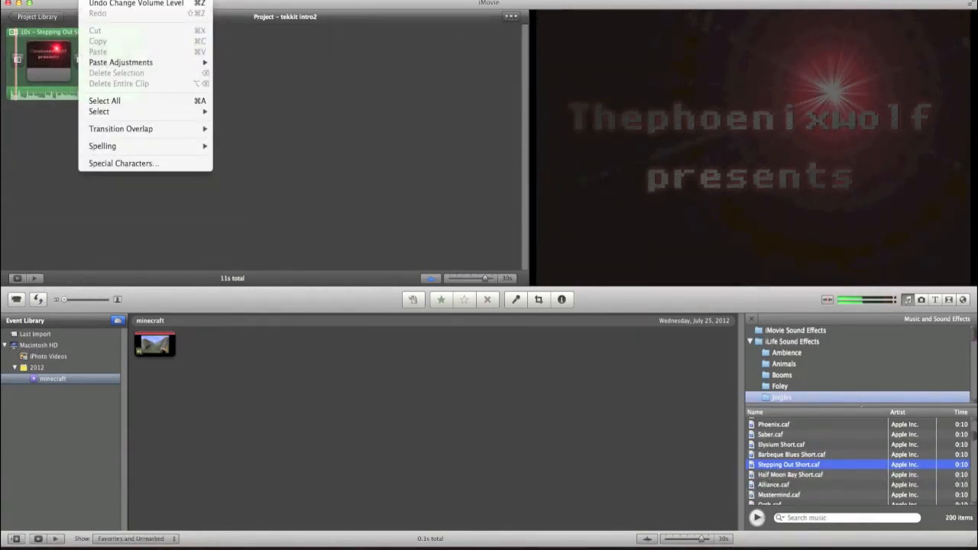
mouse_move(191, 0)
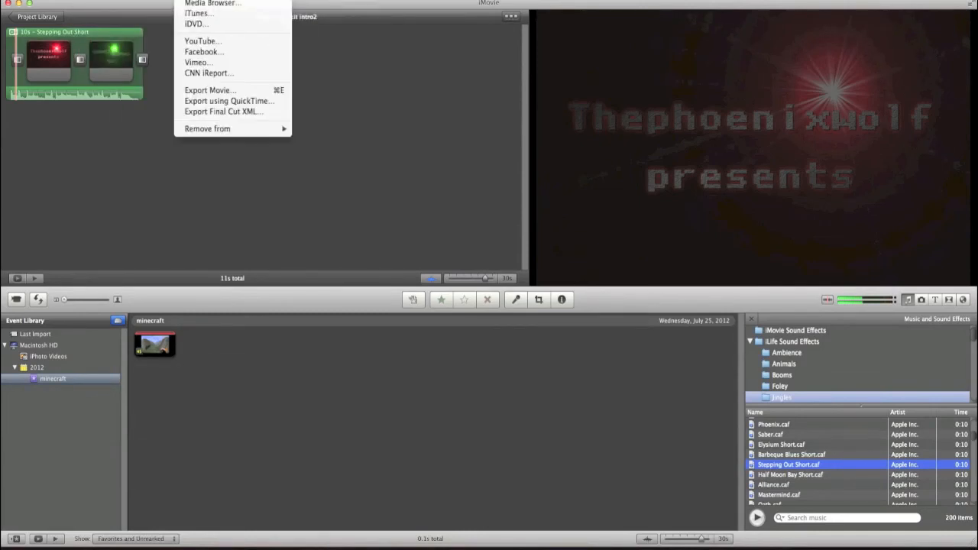
left_click(247, 91)
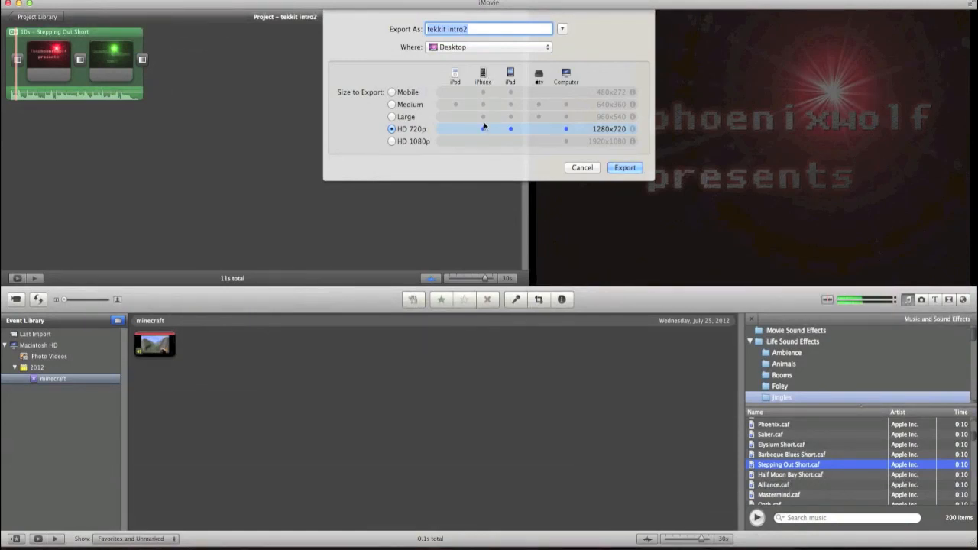
left_click(628, 169)
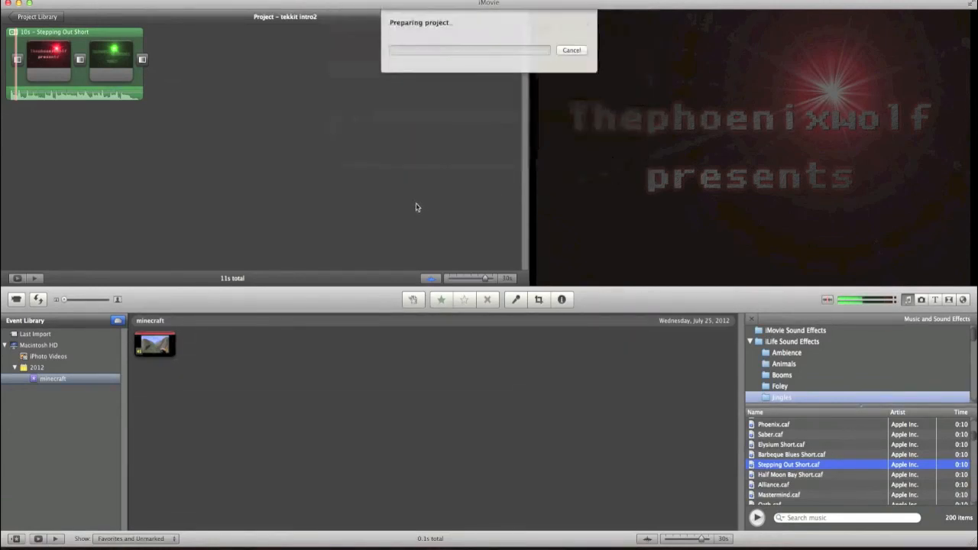